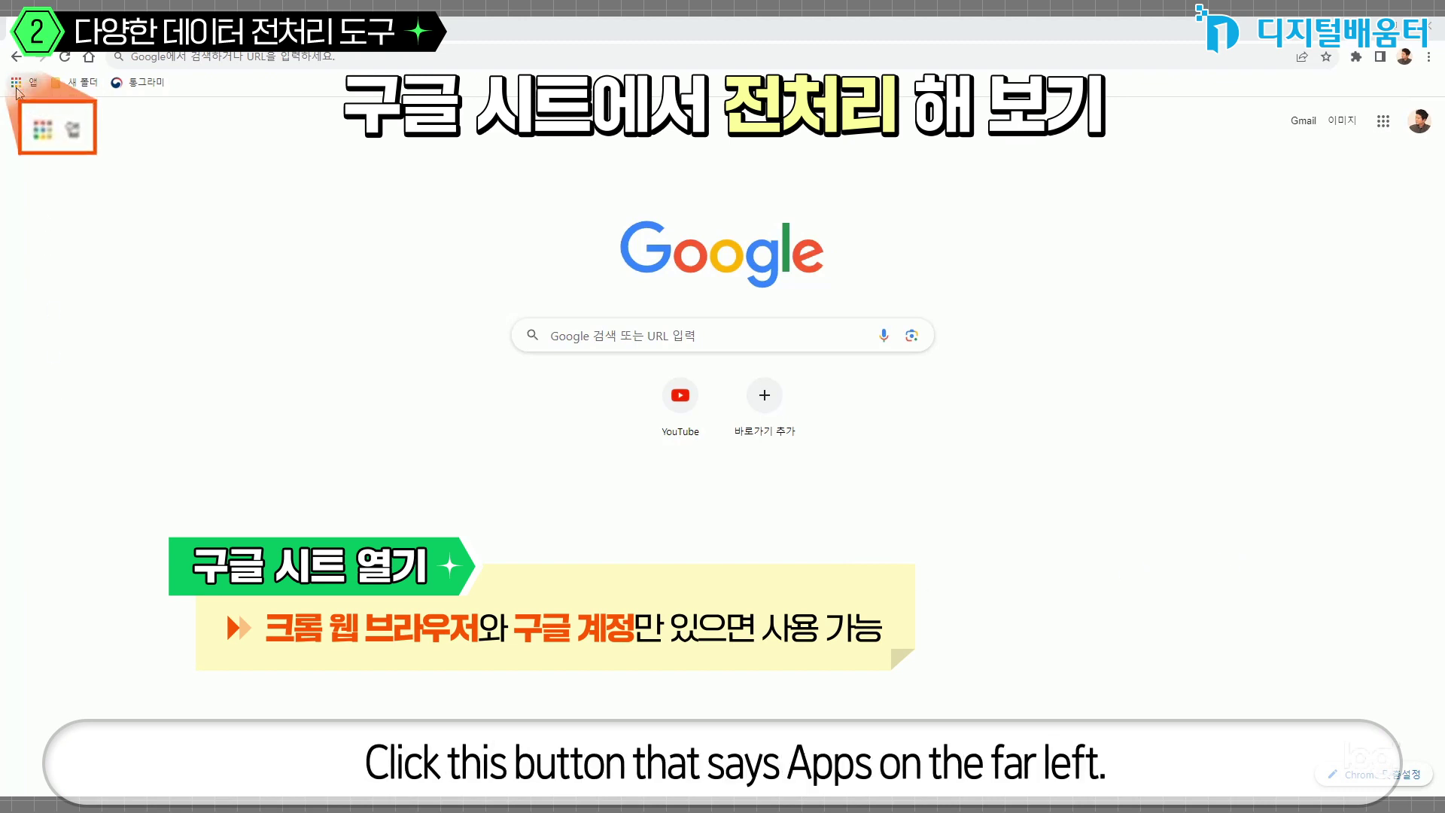
Open Google Sheets from the browser's app shortcuts.
click(16, 83)
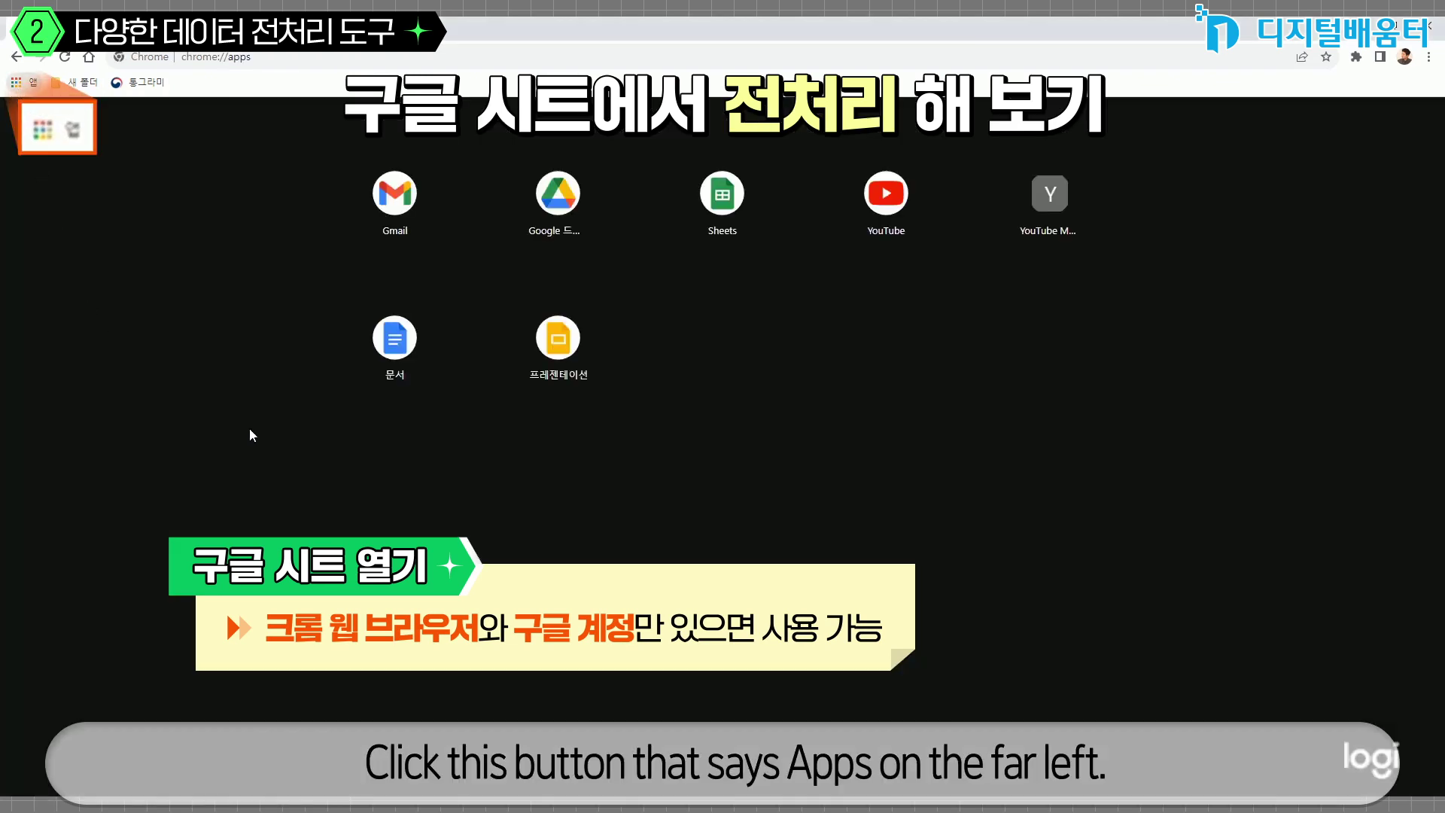
click(722, 214)
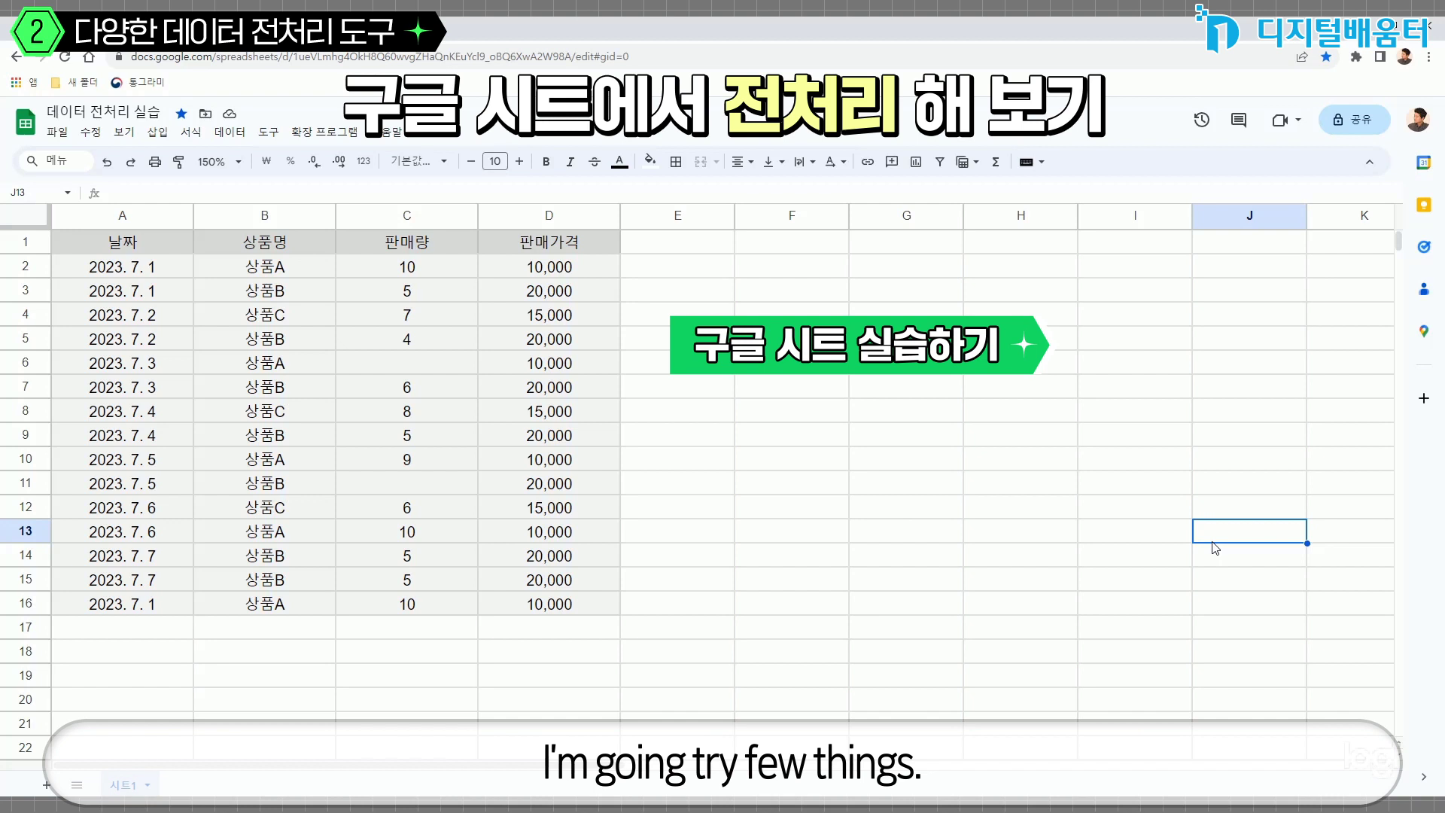
Review the sales table's columns for date (날짜), product name (상품명), sales volume (판매량) and sales price (판매가격).
click(791, 507)
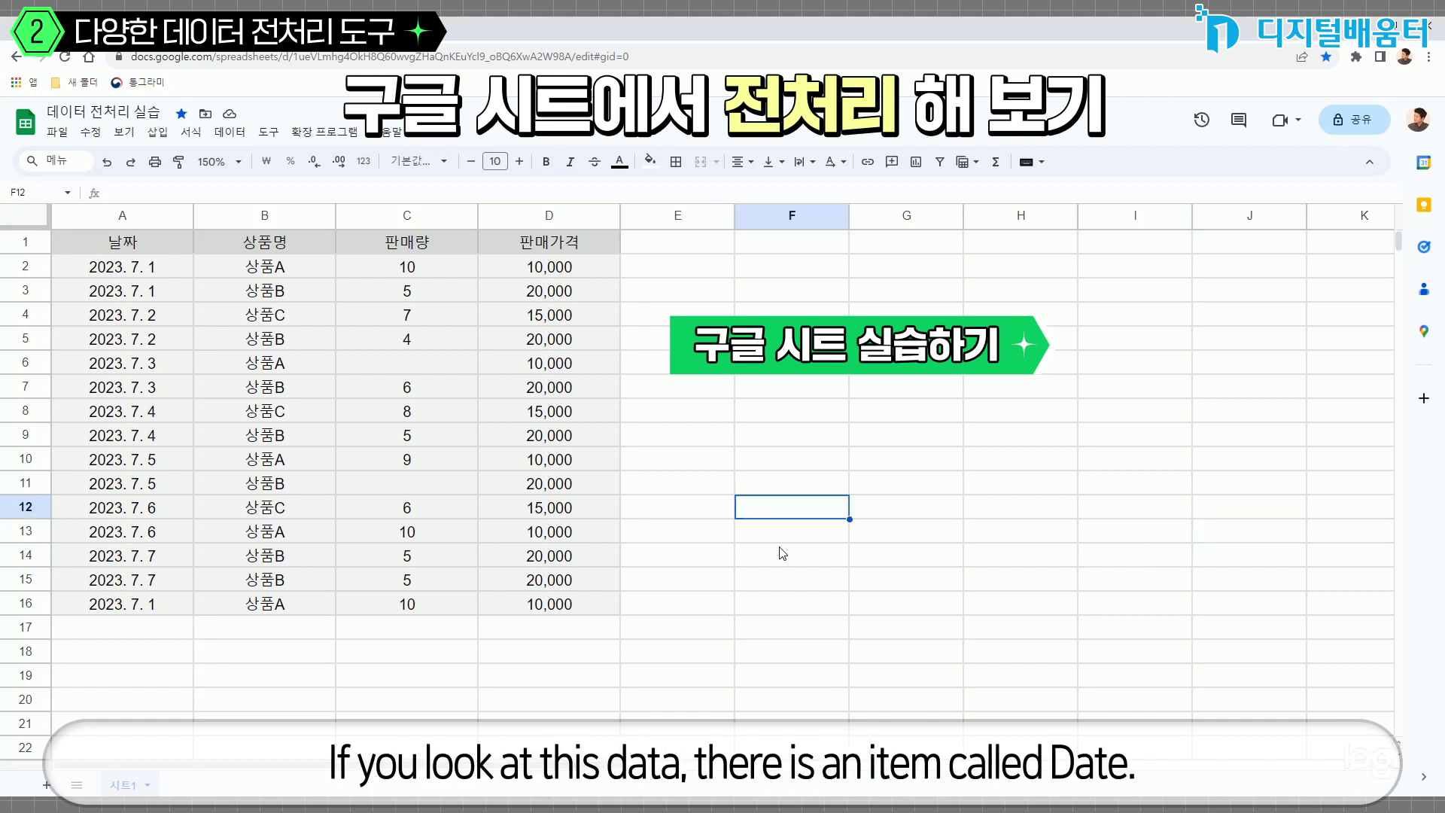
drag(155, 269, 159, 581)
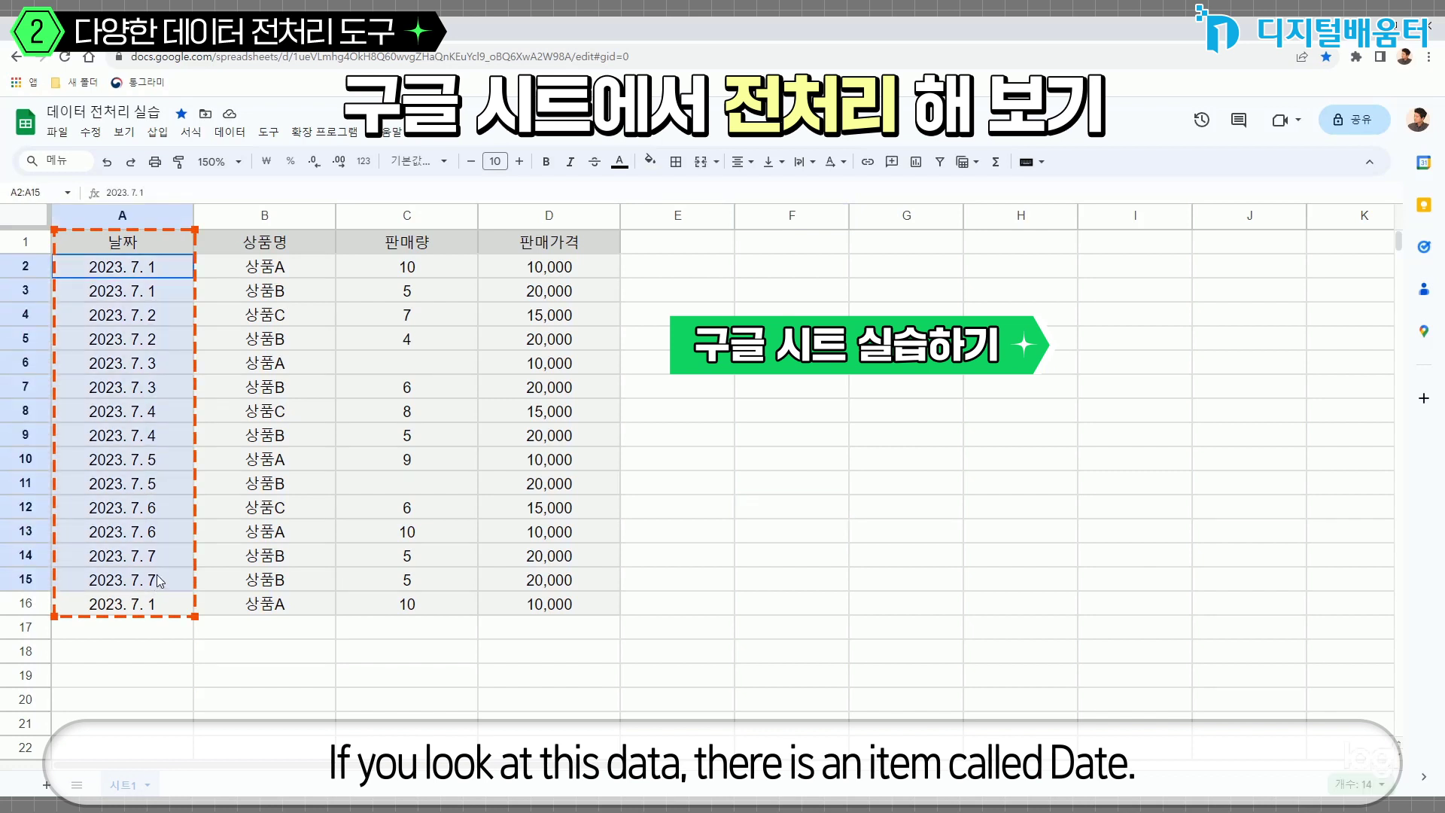
click(274, 271)
click(275, 296)
click(277, 317)
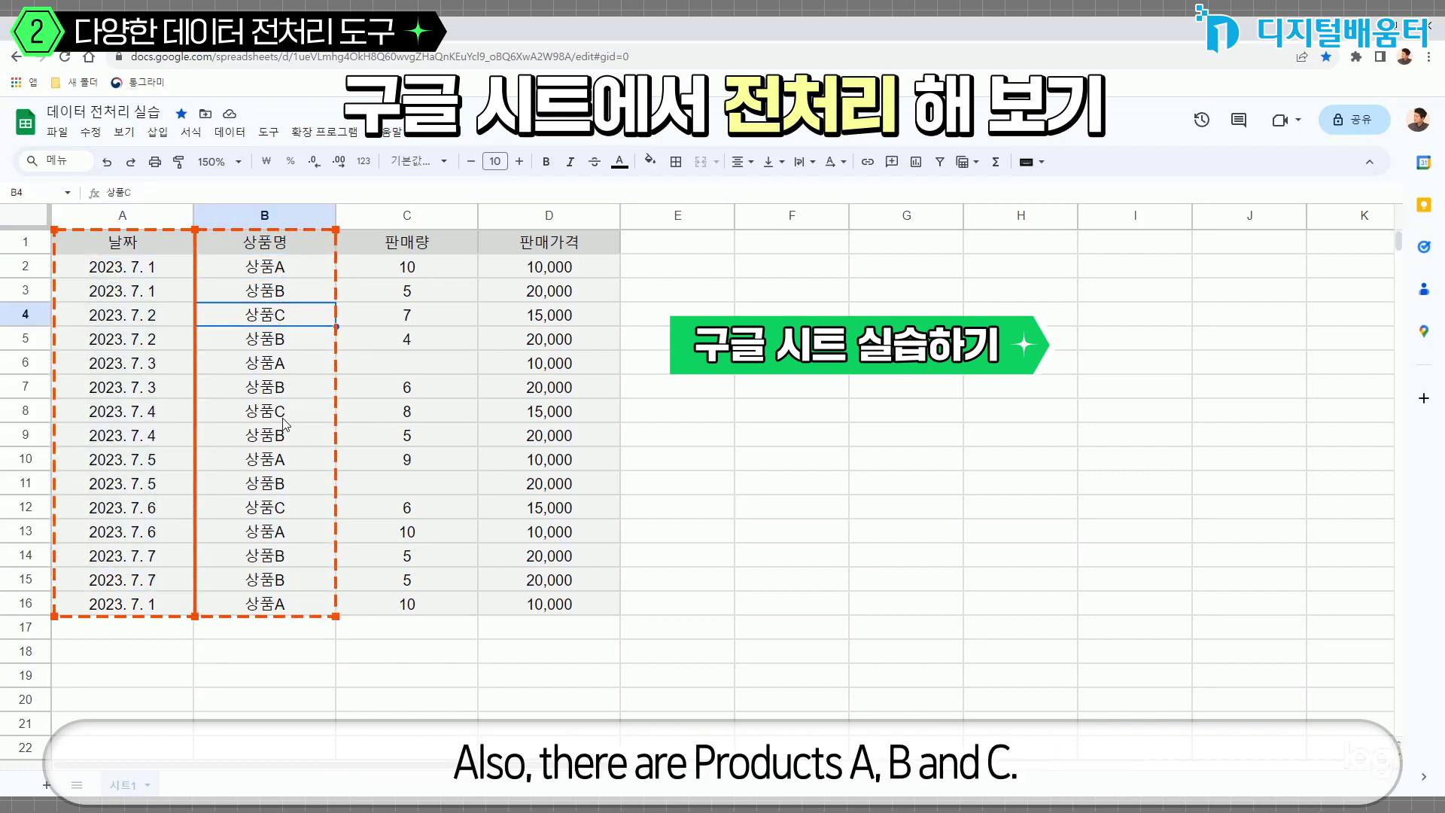
click(437, 243)
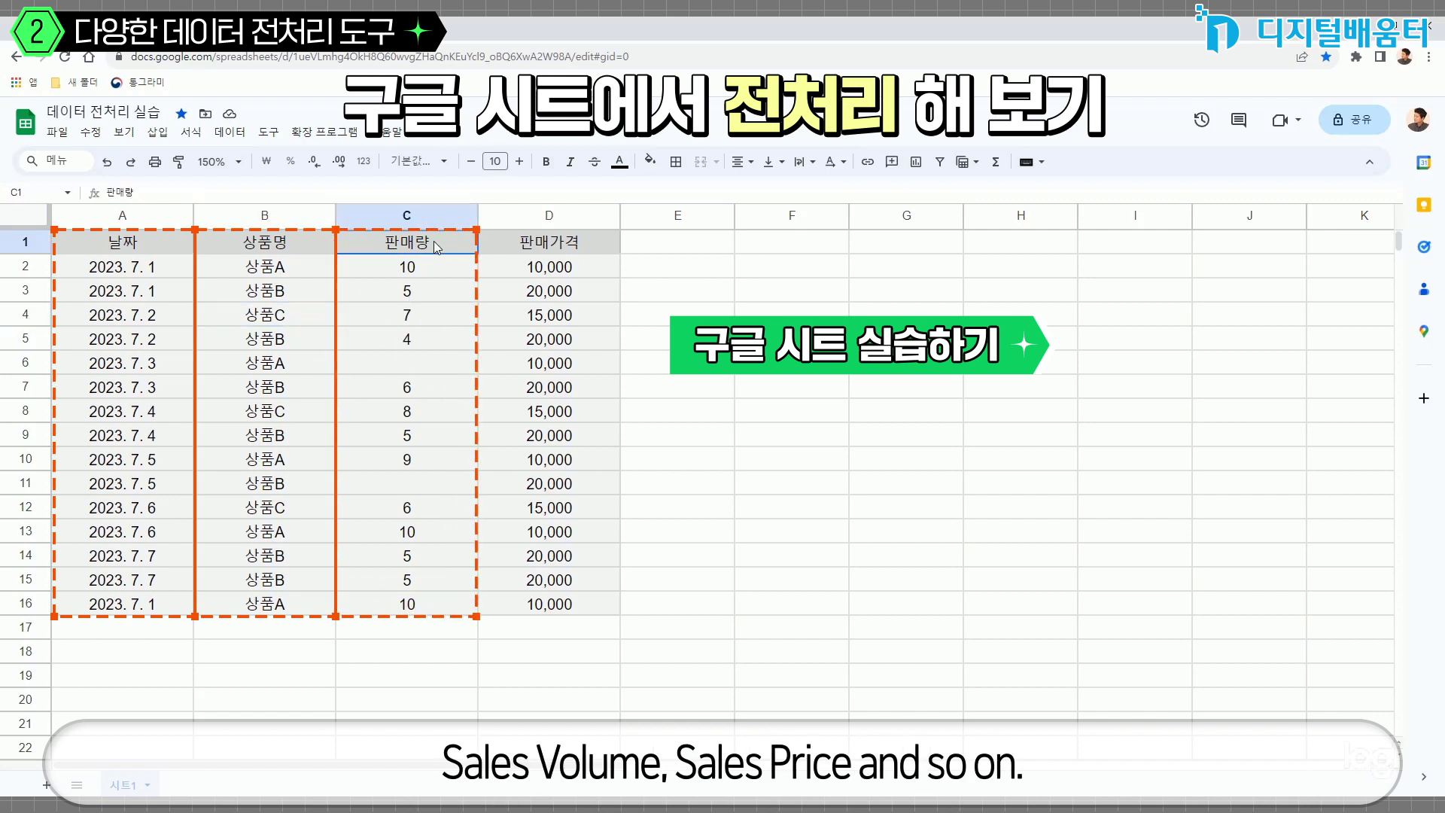
click(549, 244)
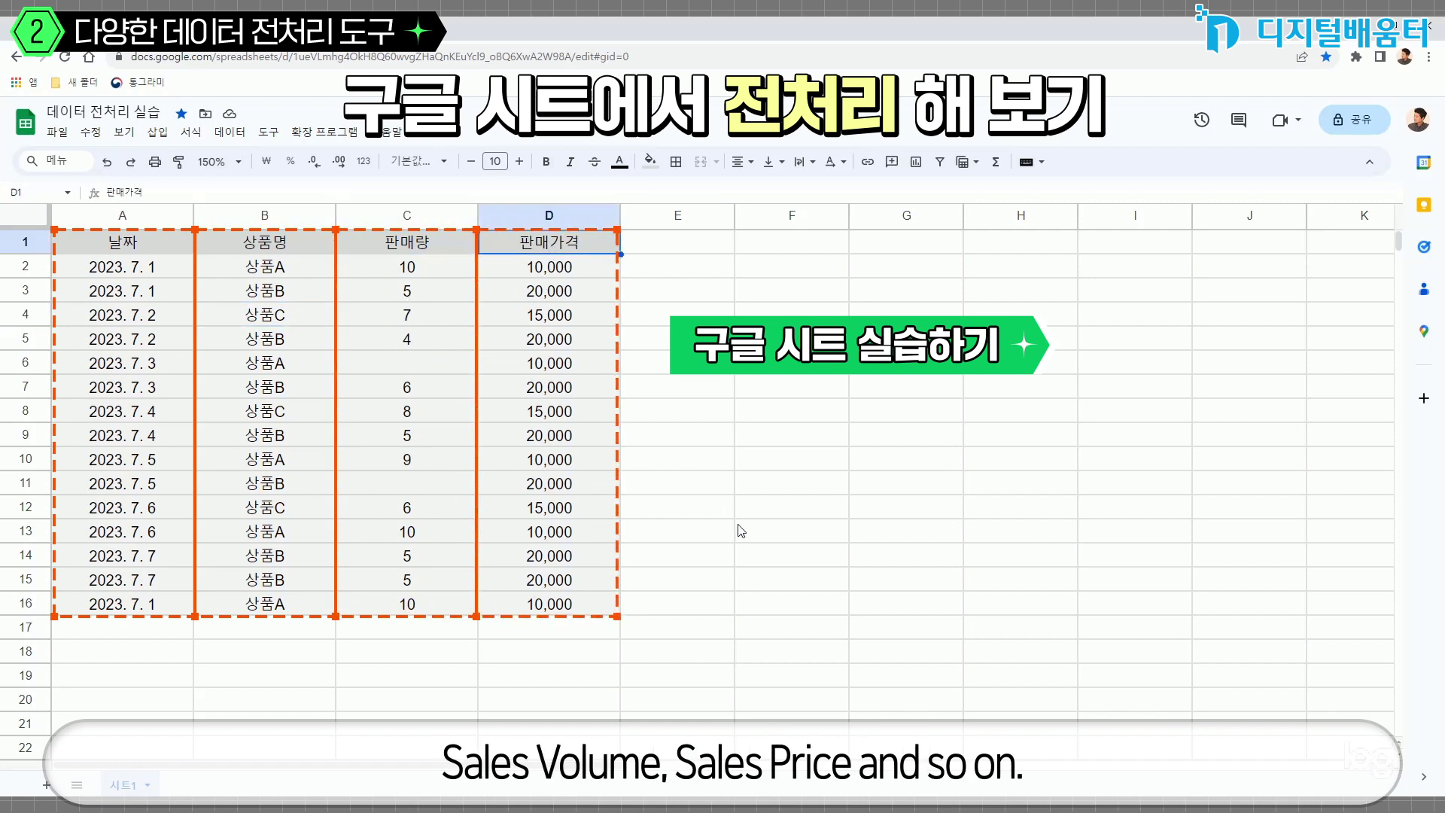
click(844, 539)
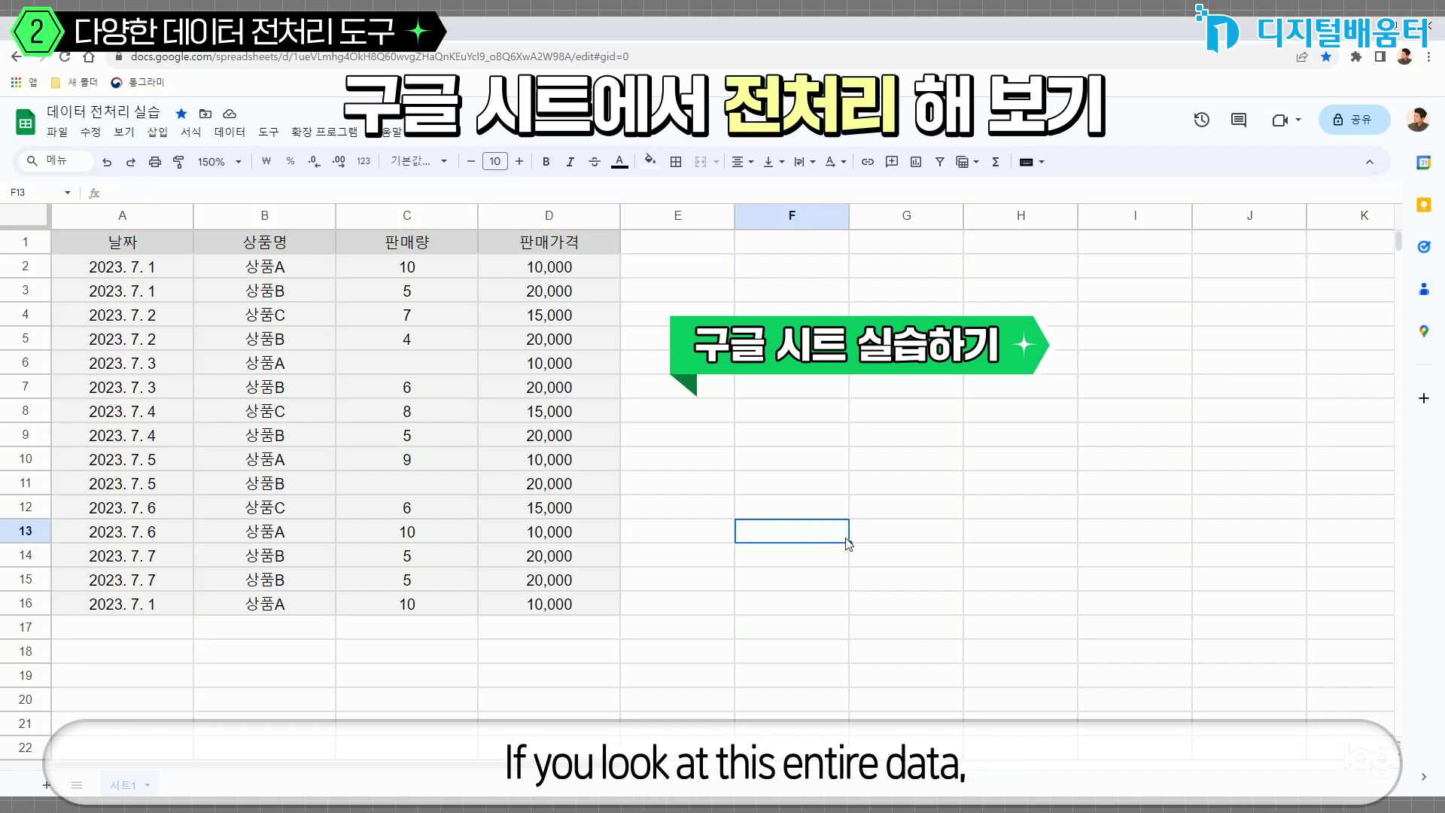
Compare row 2 with row 16 and row 14 with row 15 across all four columns for duplicate data.
click(162, 273)
click(289, 271)
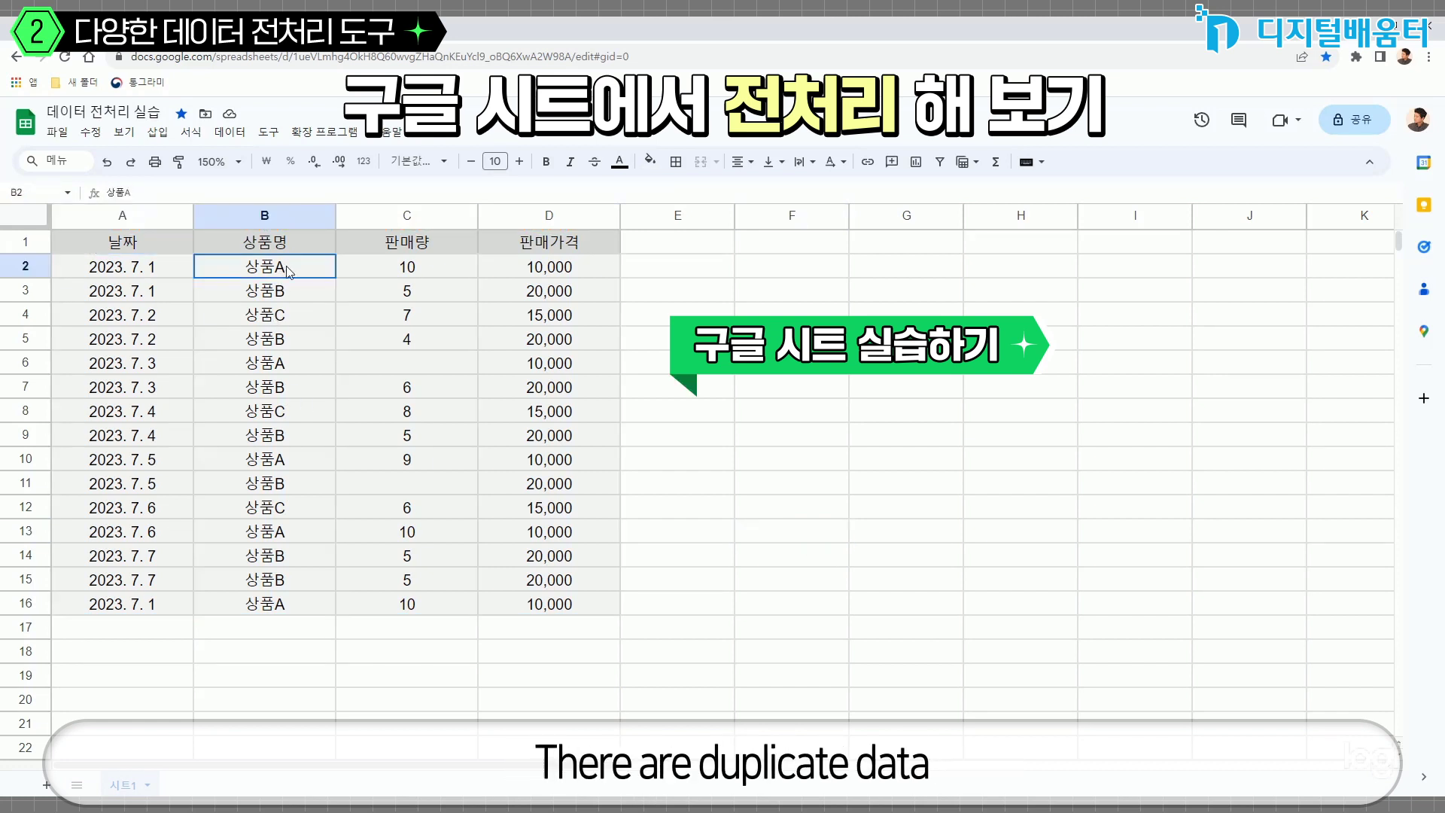
click(402, 271)
click(571, 272)
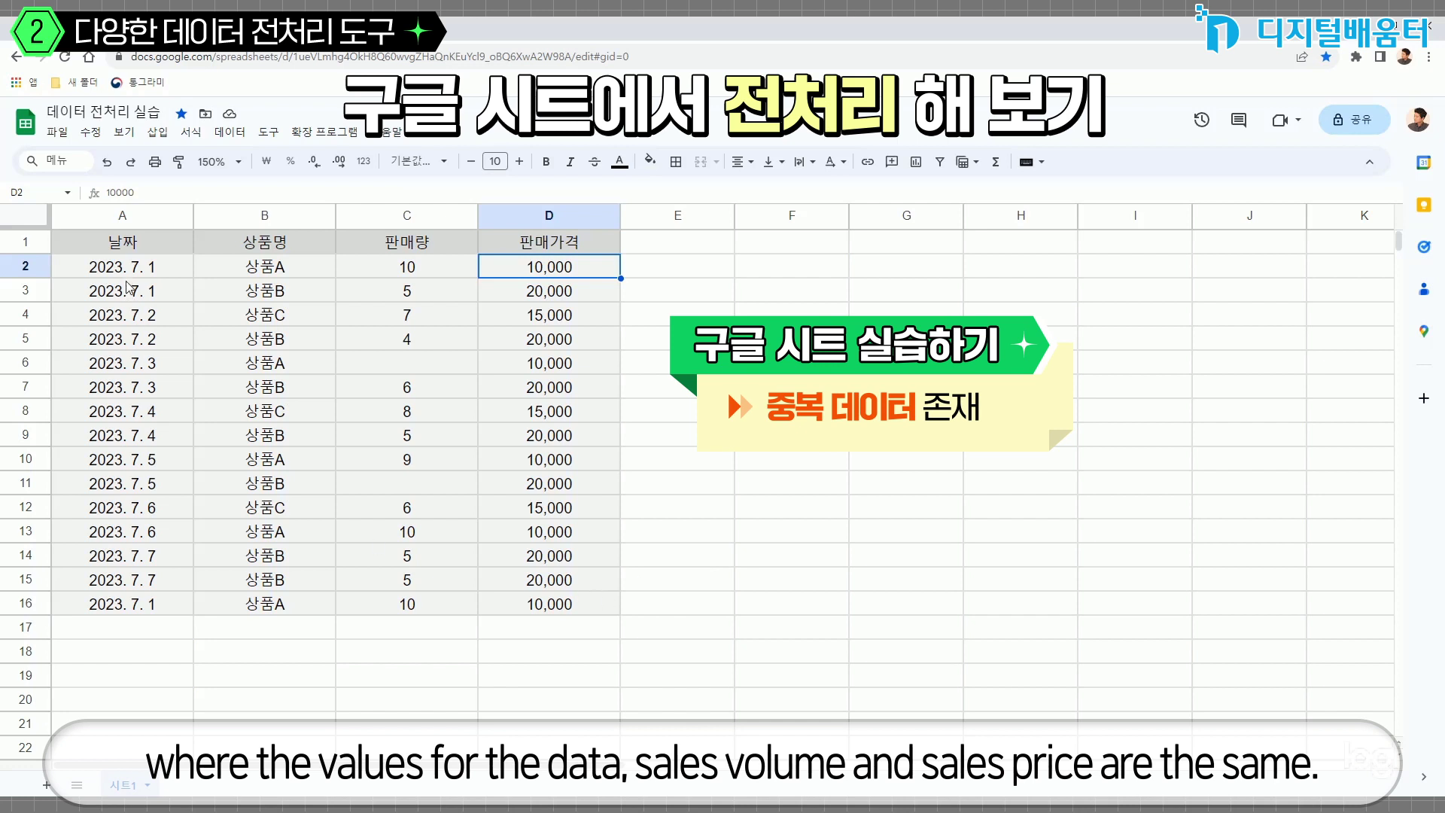
drag(124, 267, 540, 270)
key(ctrl+c)
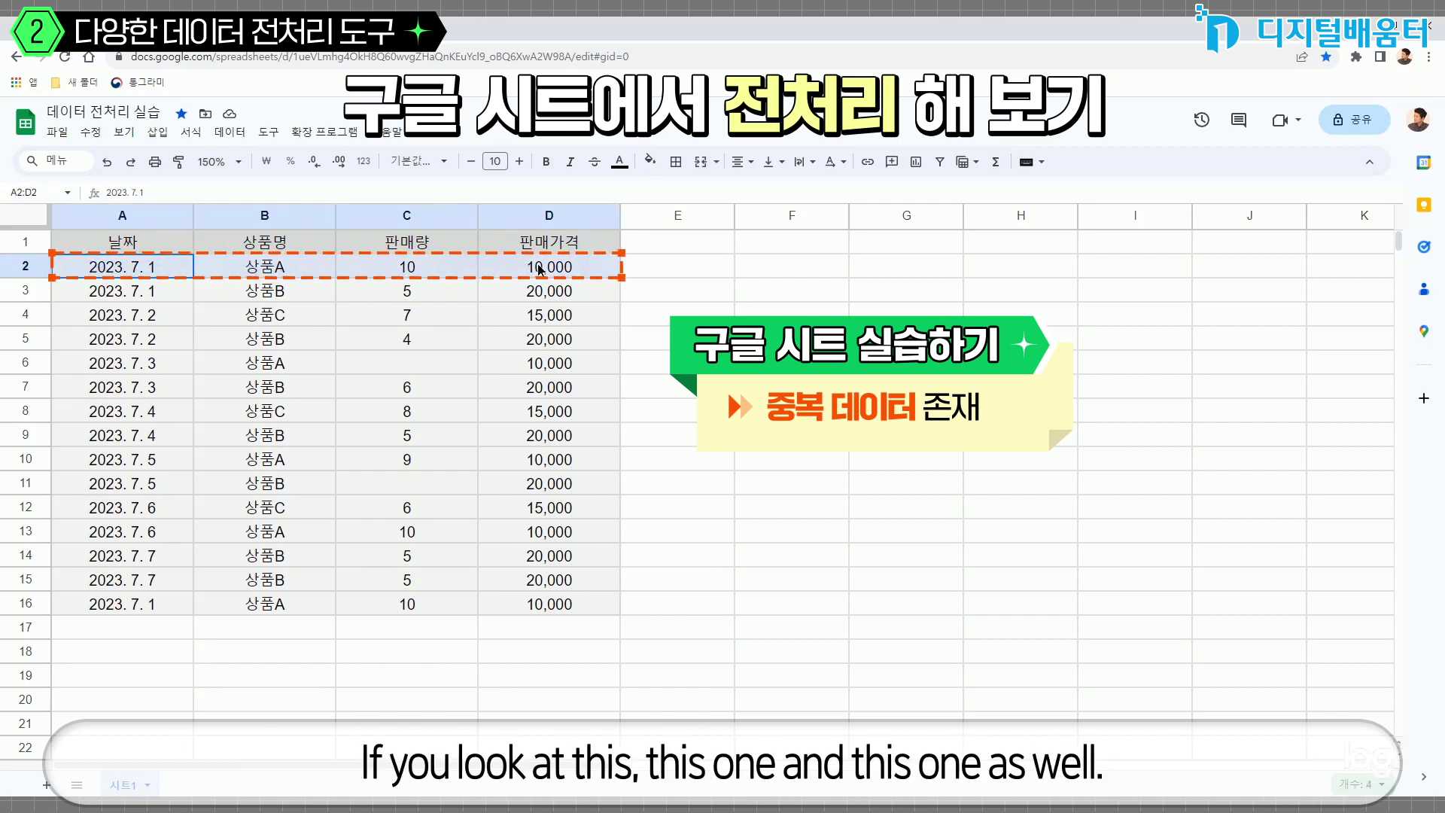
drag(128, 609, 545, 604)
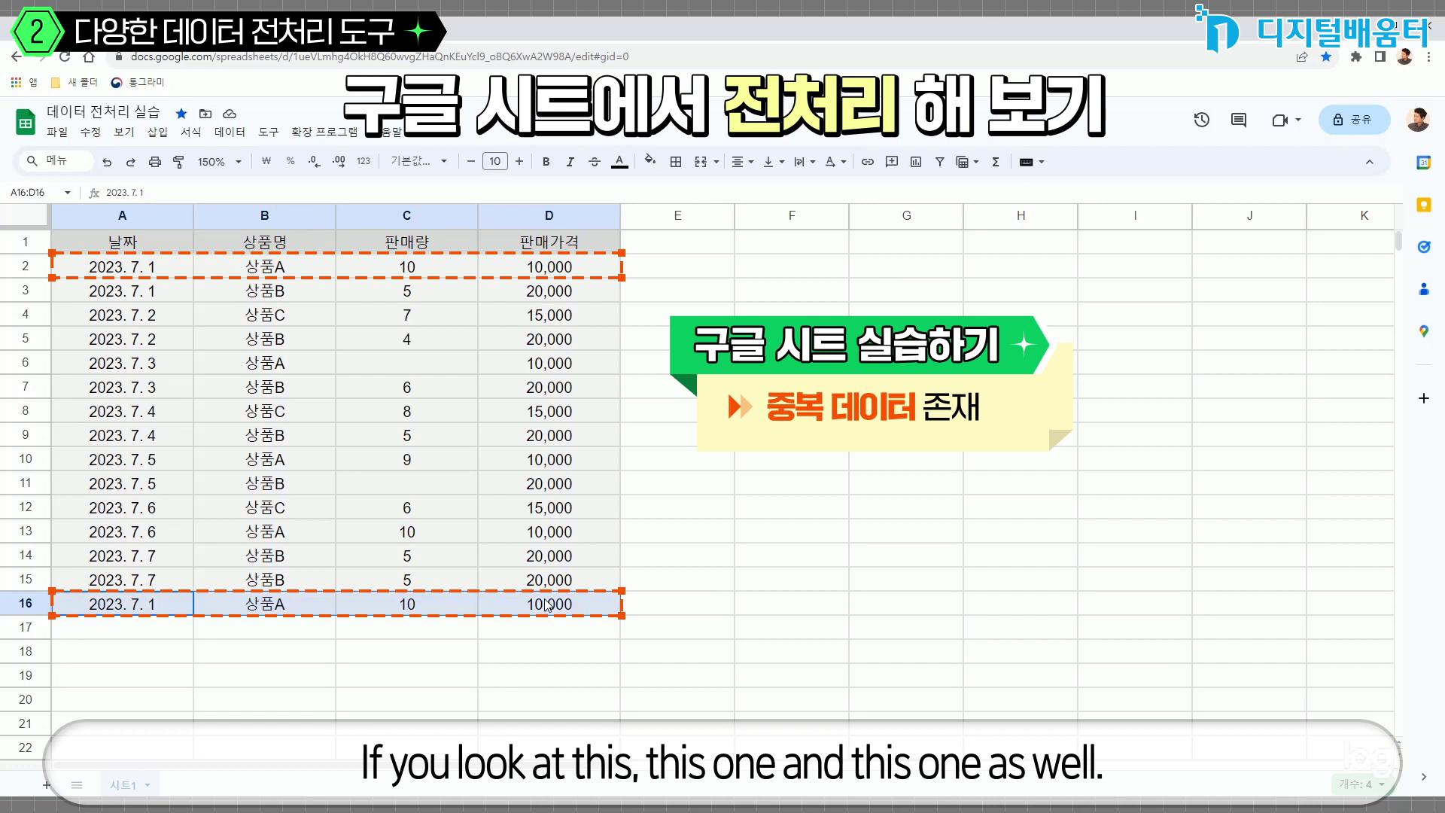
drag(89, 556, 546, 556)
drag(130, 581, 529, 584)
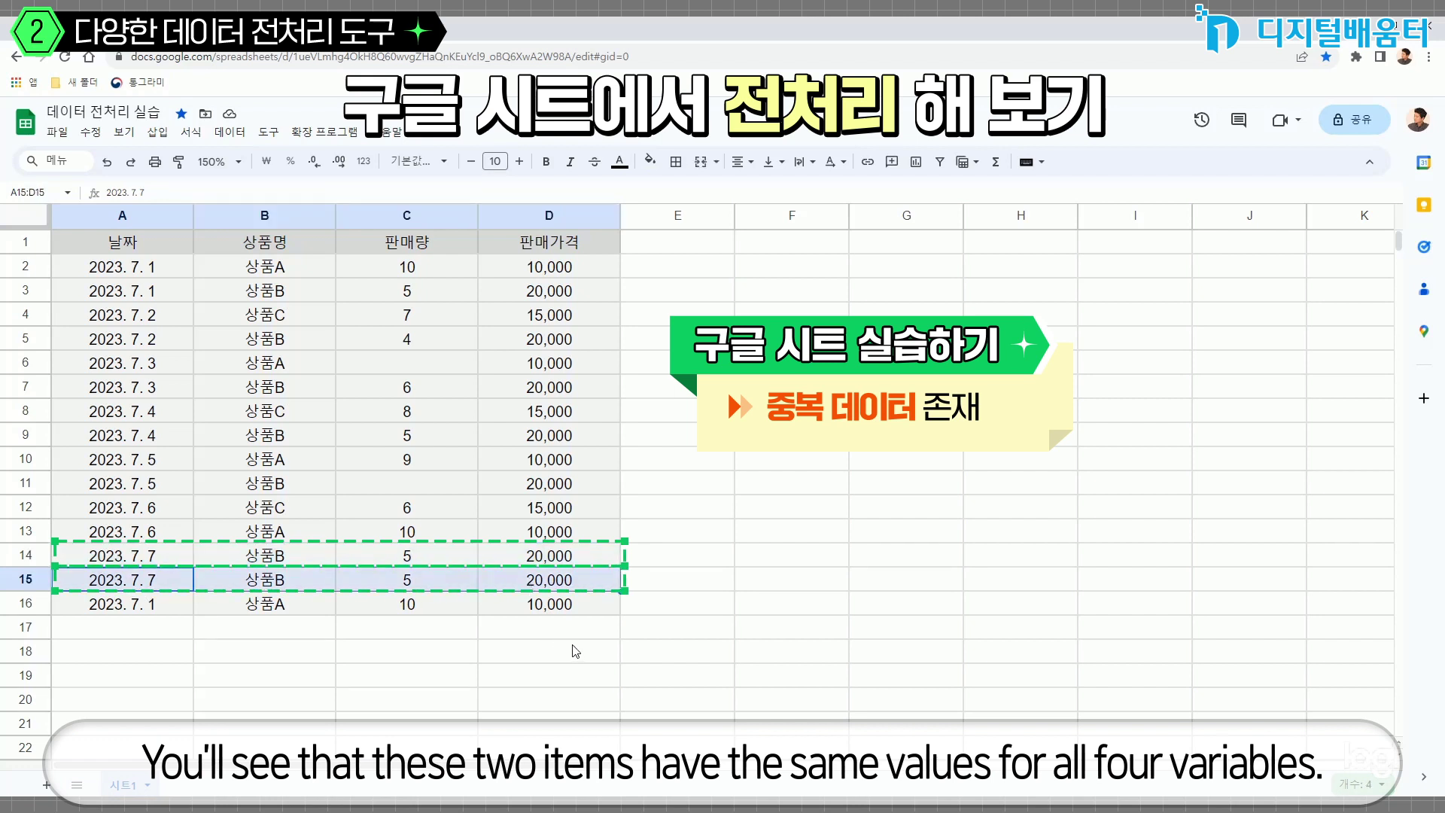
click(766, 619)
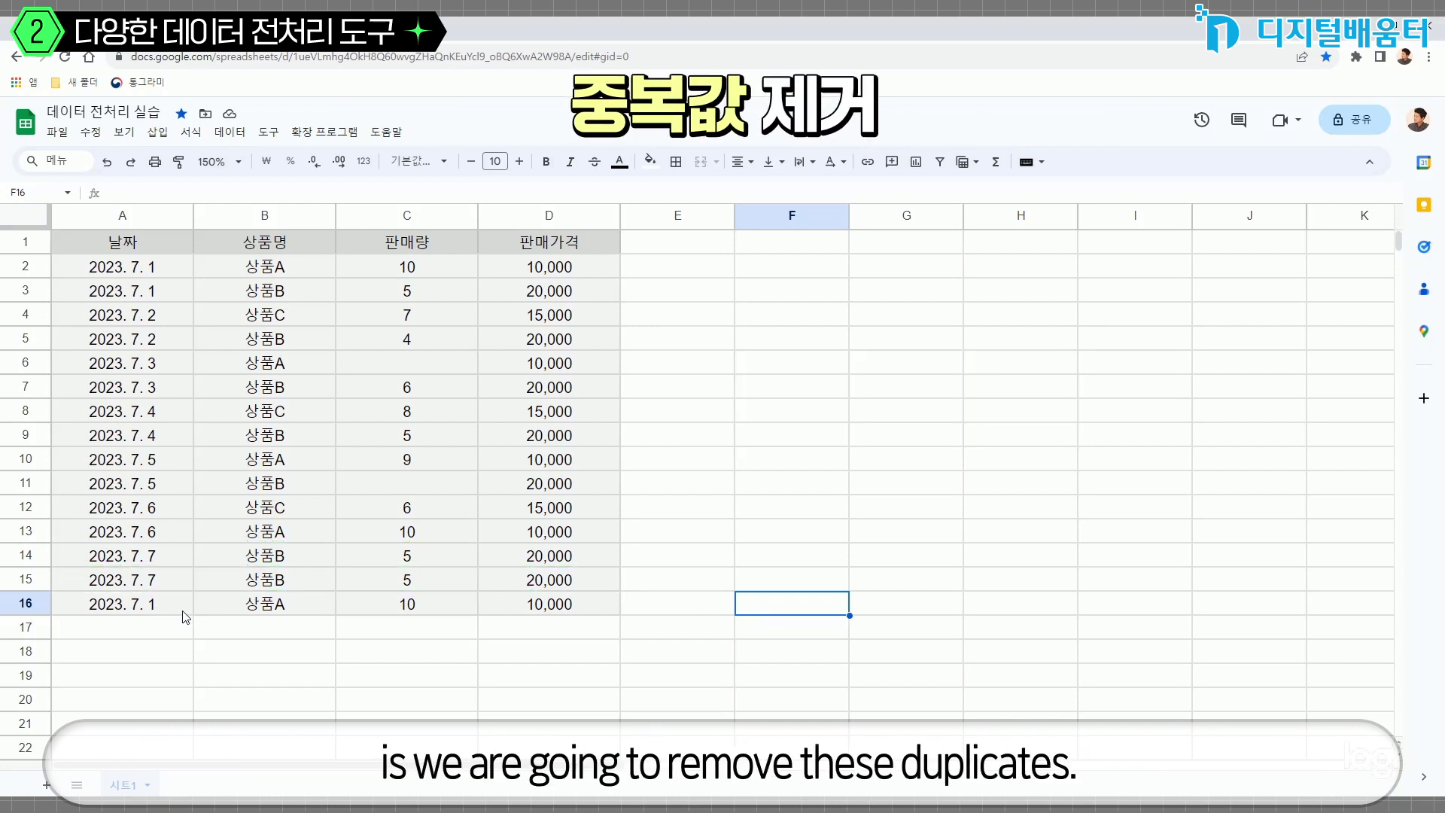
Remove duplicate rows from A1:D16, treating the first row as a header and analysing all four columns.
click(1215, 535)
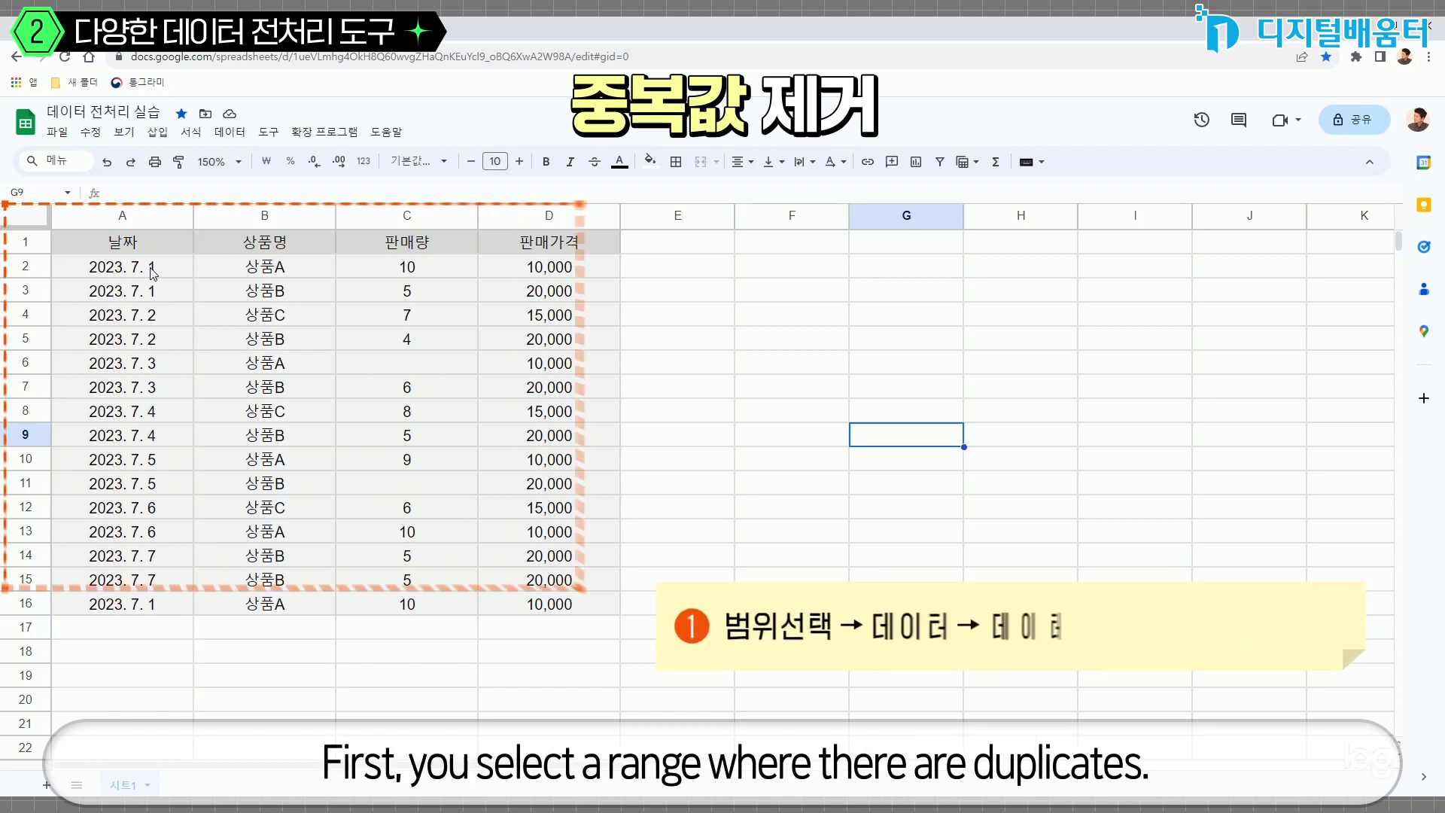
drag(134, 253, 558, 607)
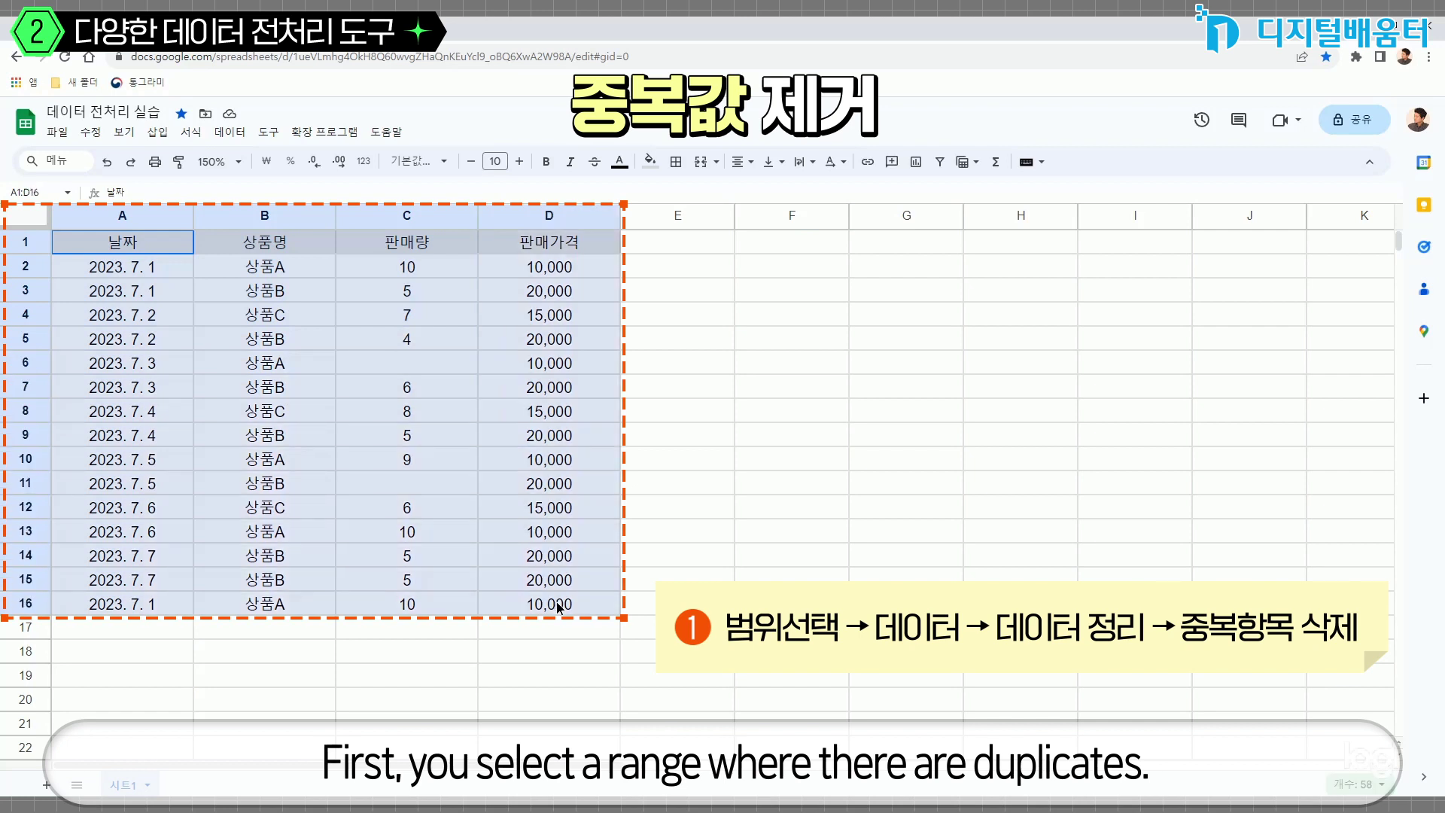
click(218, 138)
mouse_move(285, 470)
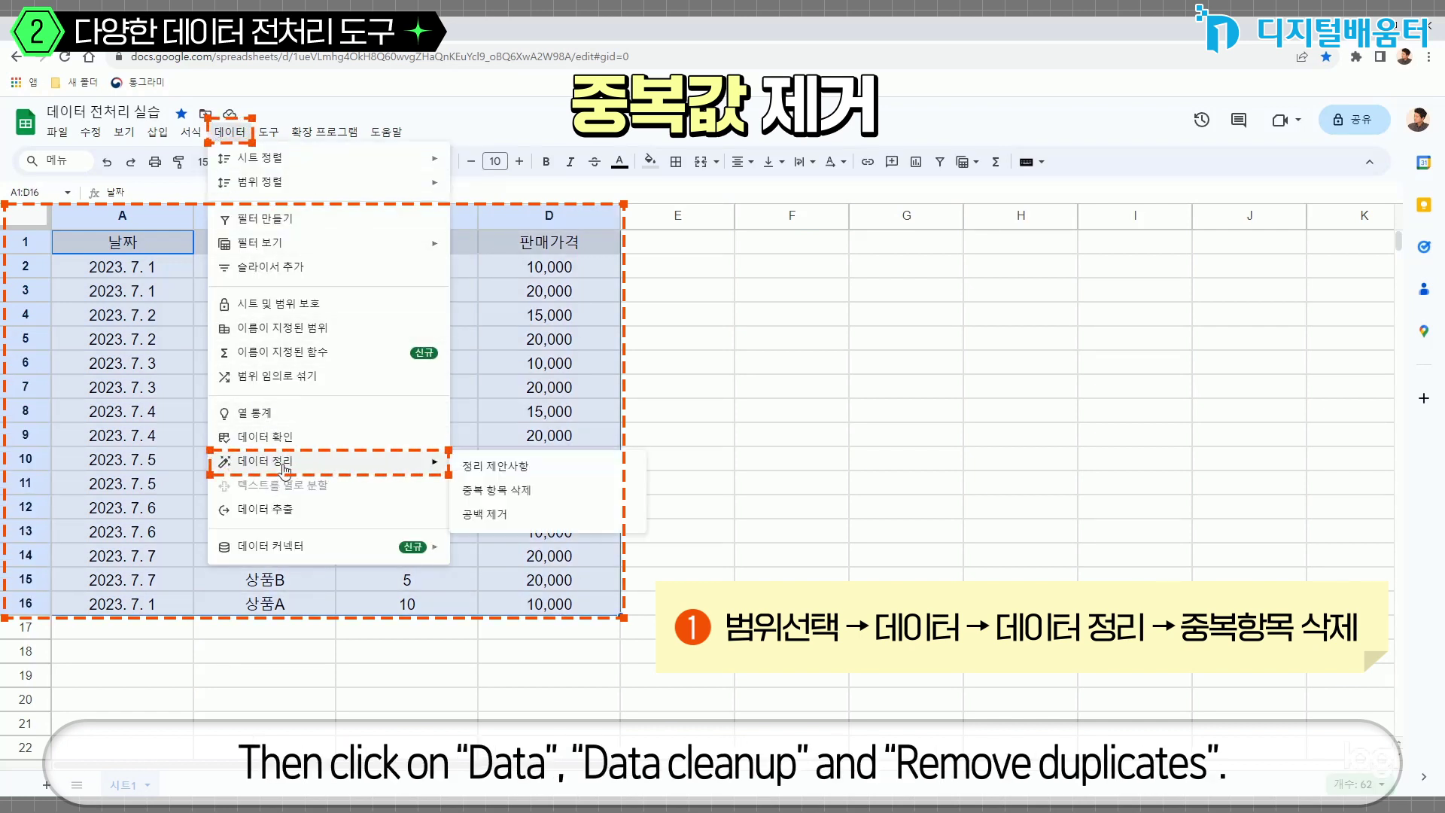
click(483, 497)
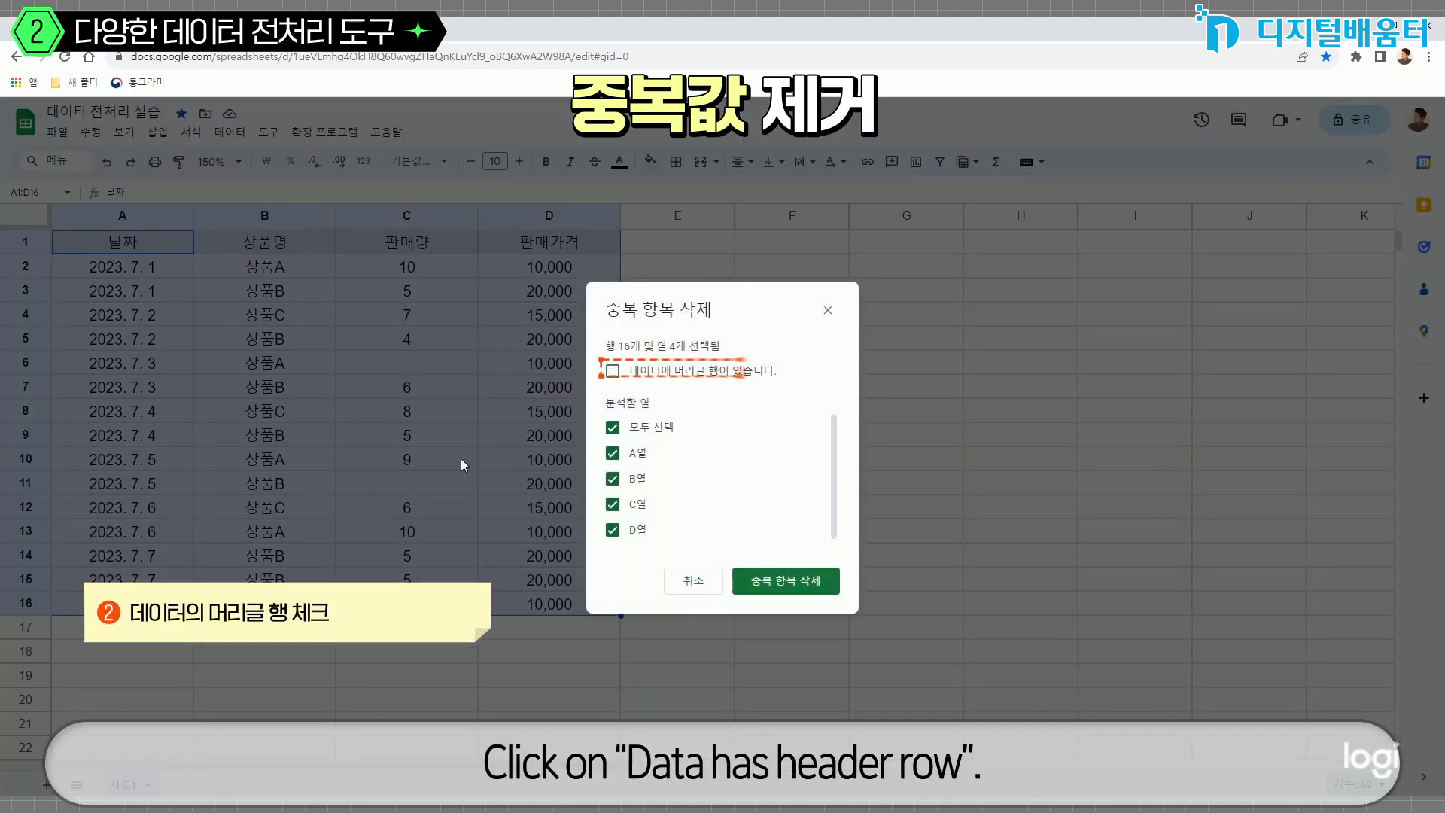
click(614, 371)
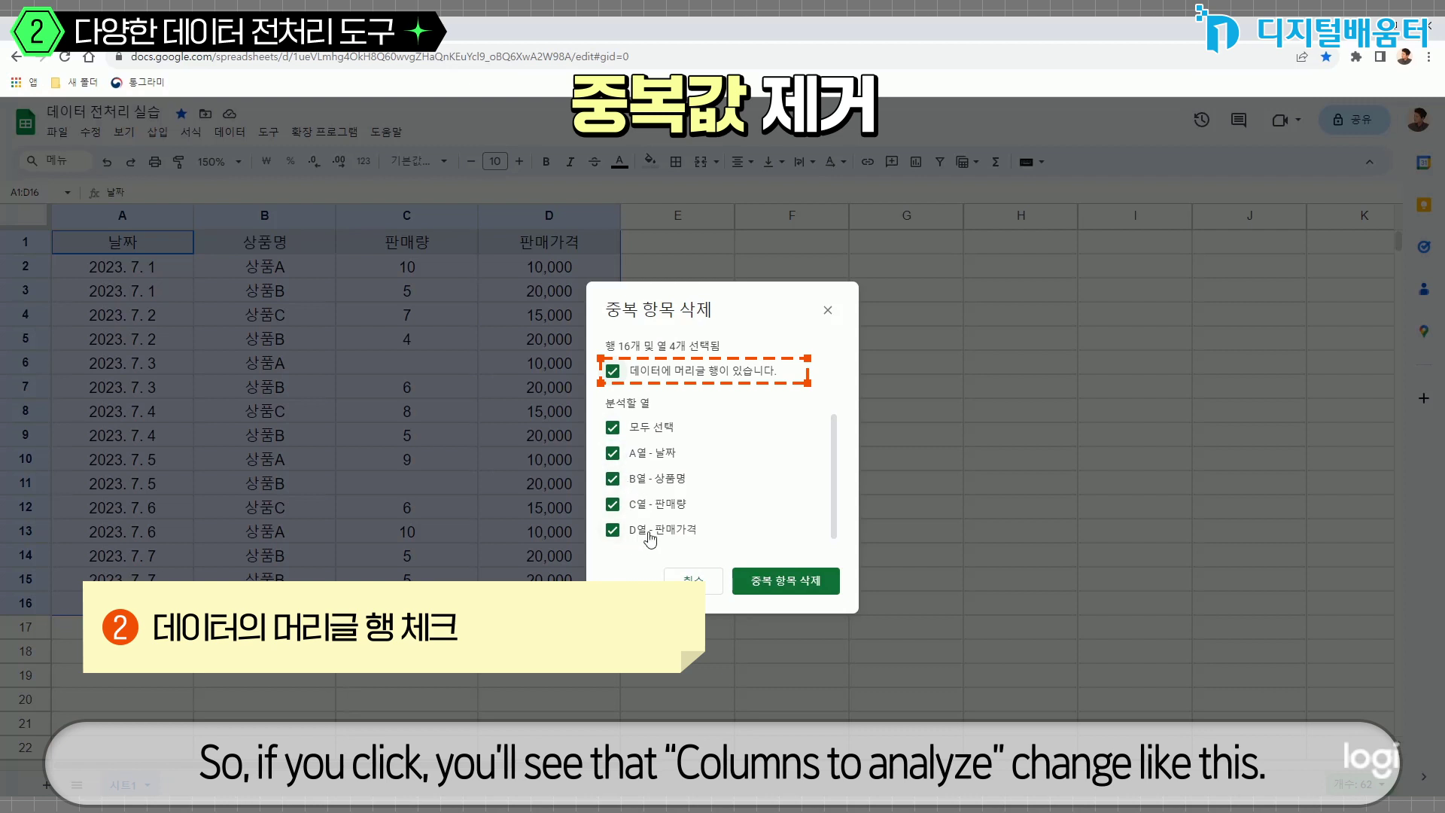
click(786, 581)
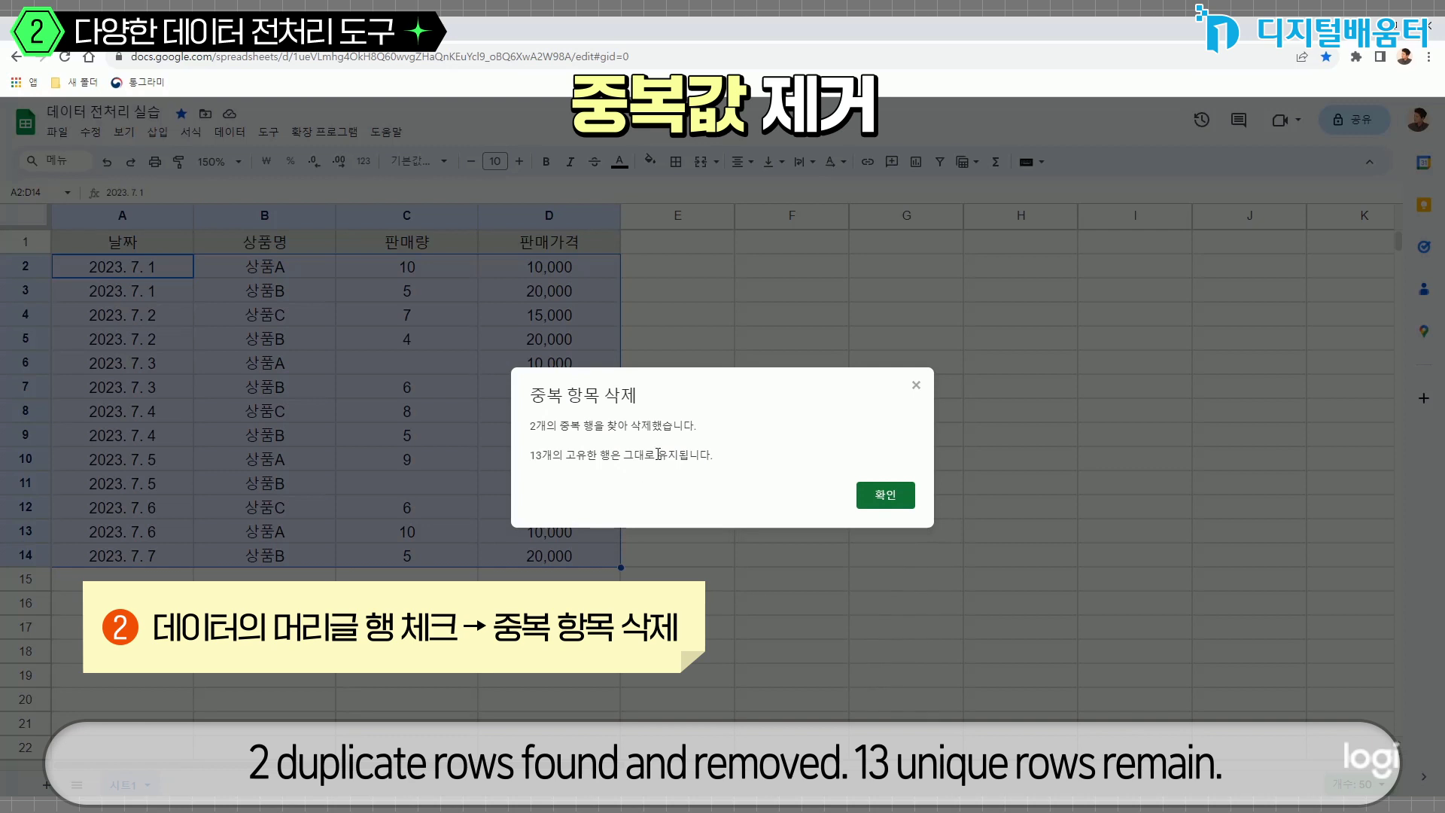
click(873, 496)
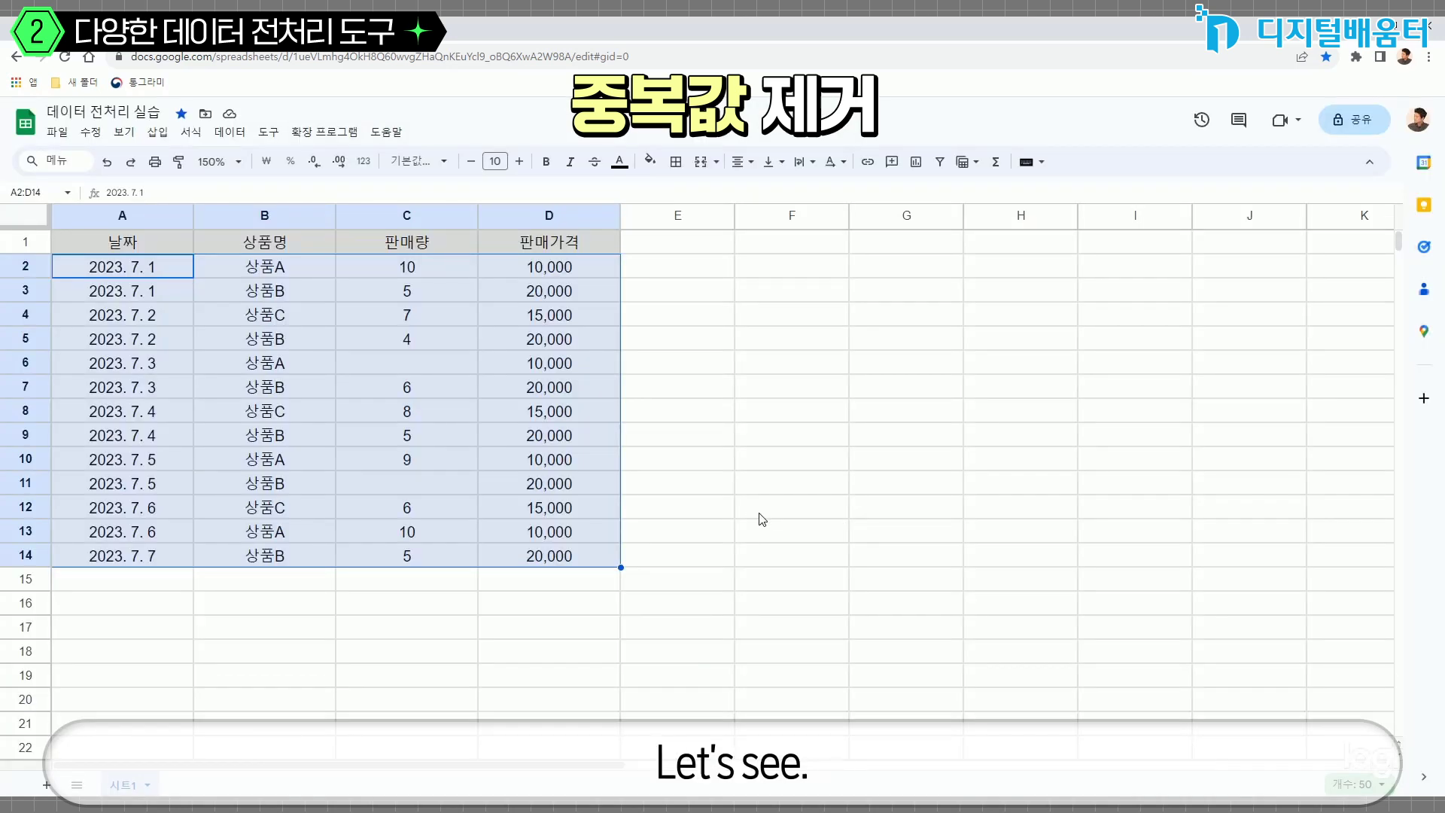
Check the remaining 2023. 7. 1 상품A entry in row 2 and 2023. 7. 7 상품B entry in row 14, cell by cell.
click(143, 268)
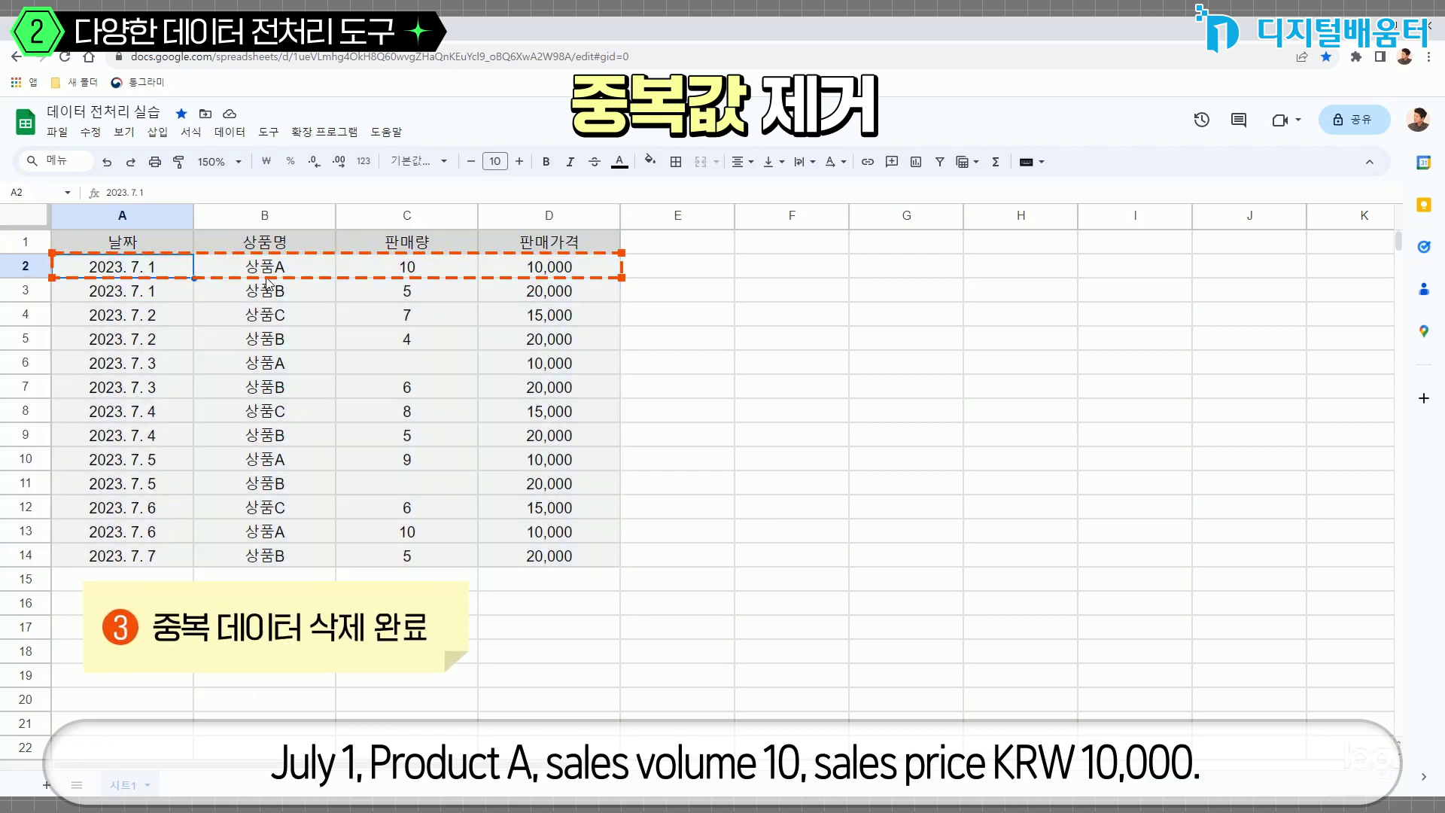
click(316, 268)
click(405, 269)
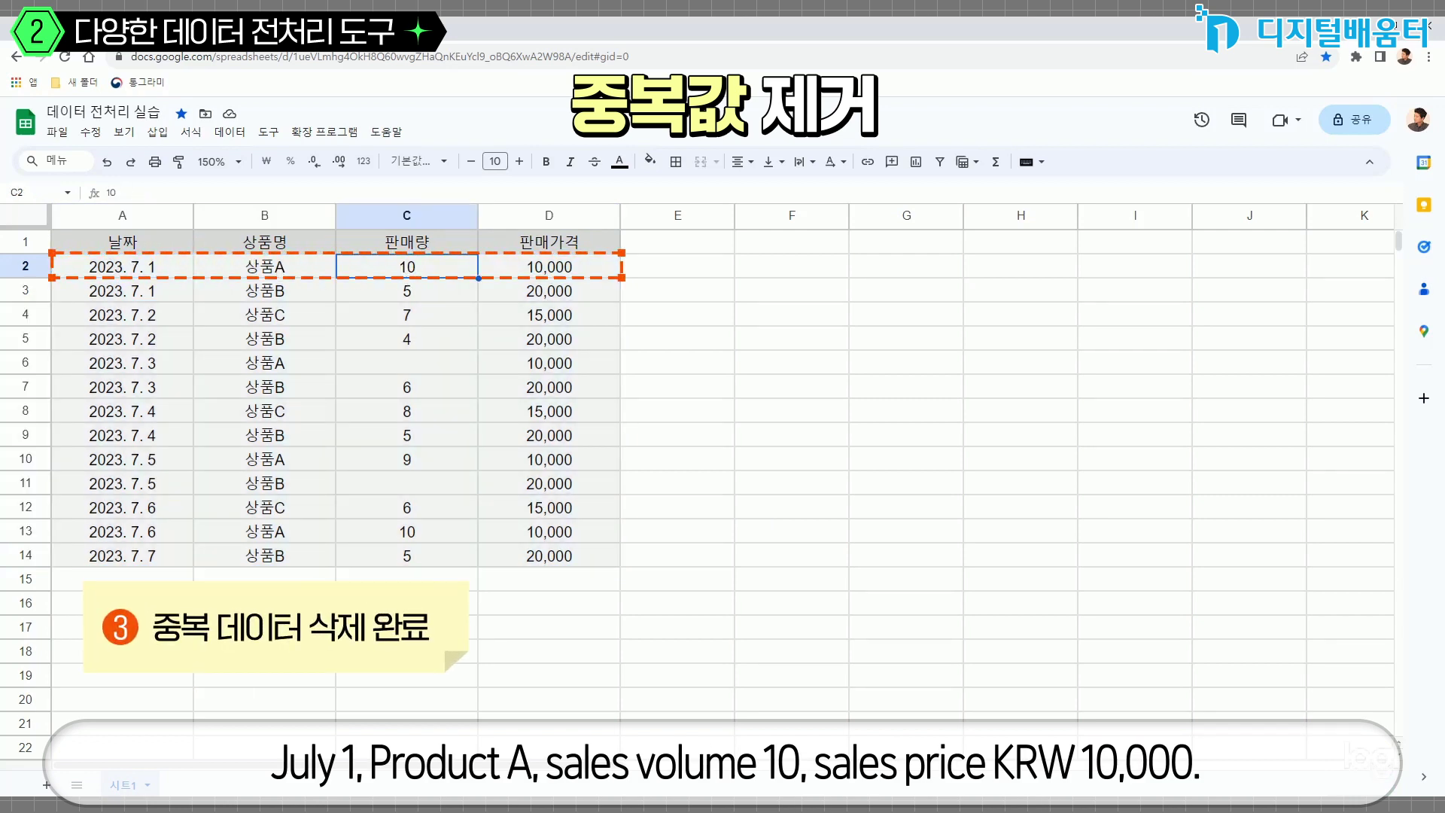
click(554, 273)
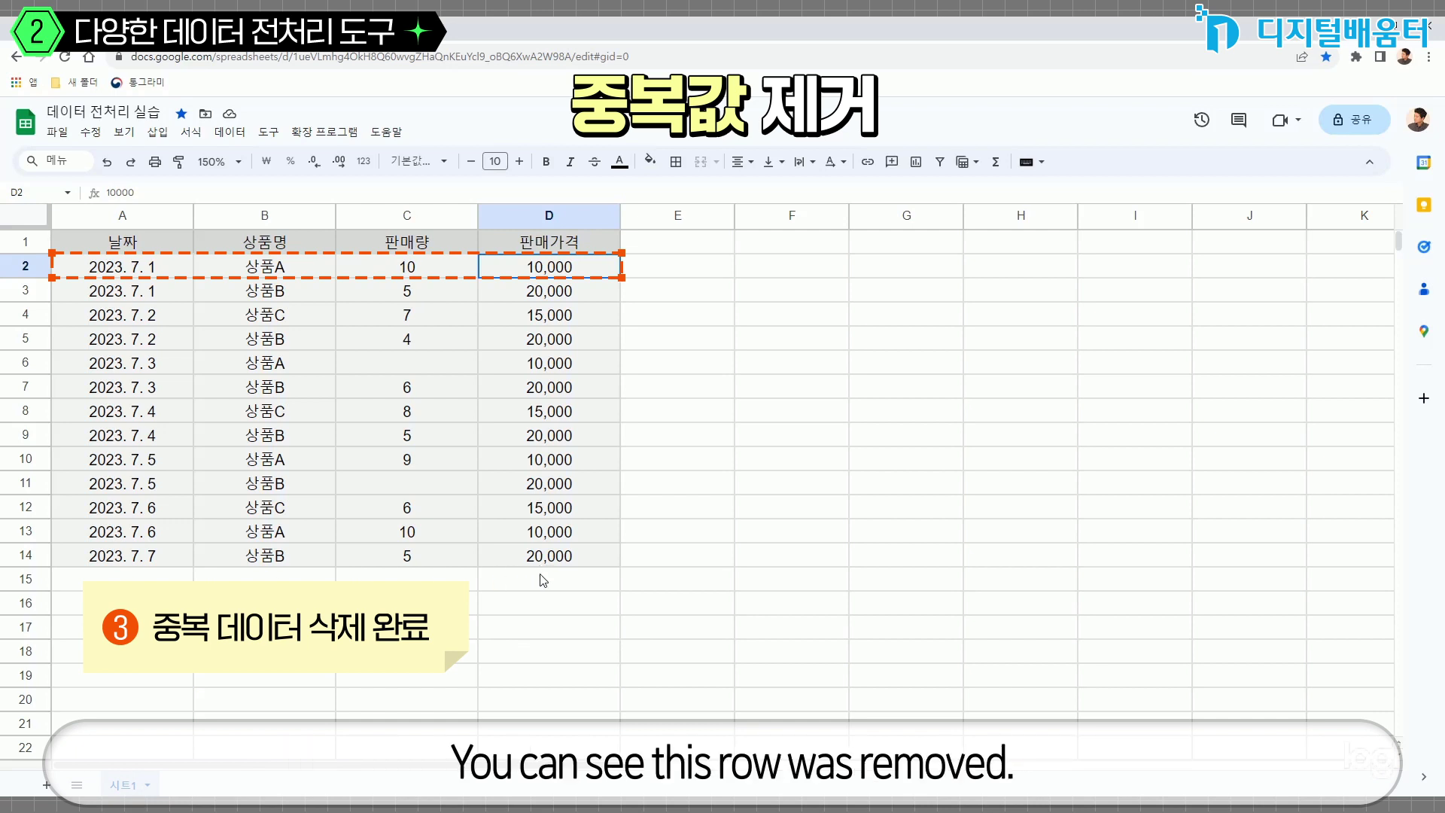
click(143, 566)
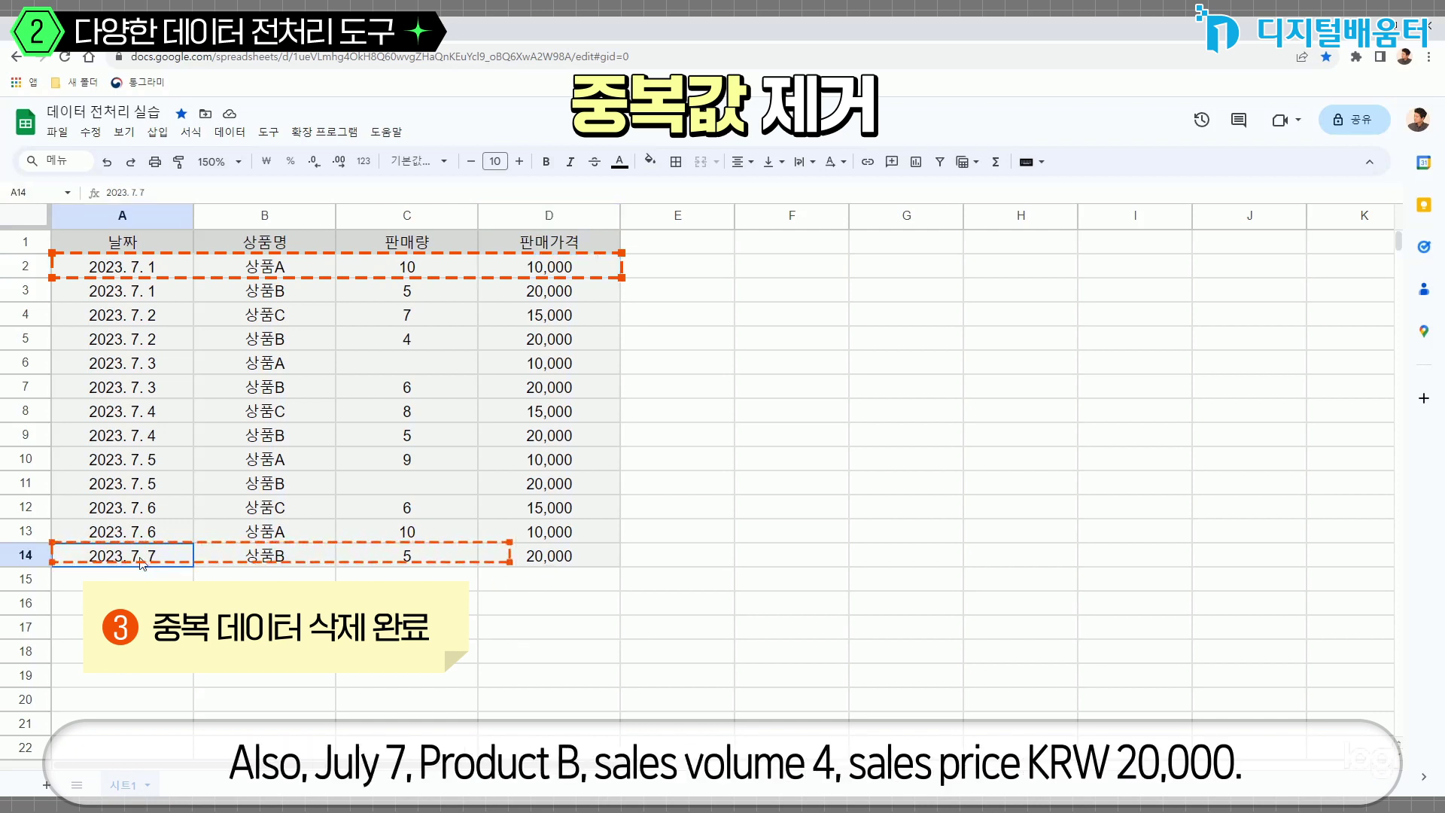
click(258, 564)
click(410, 564)
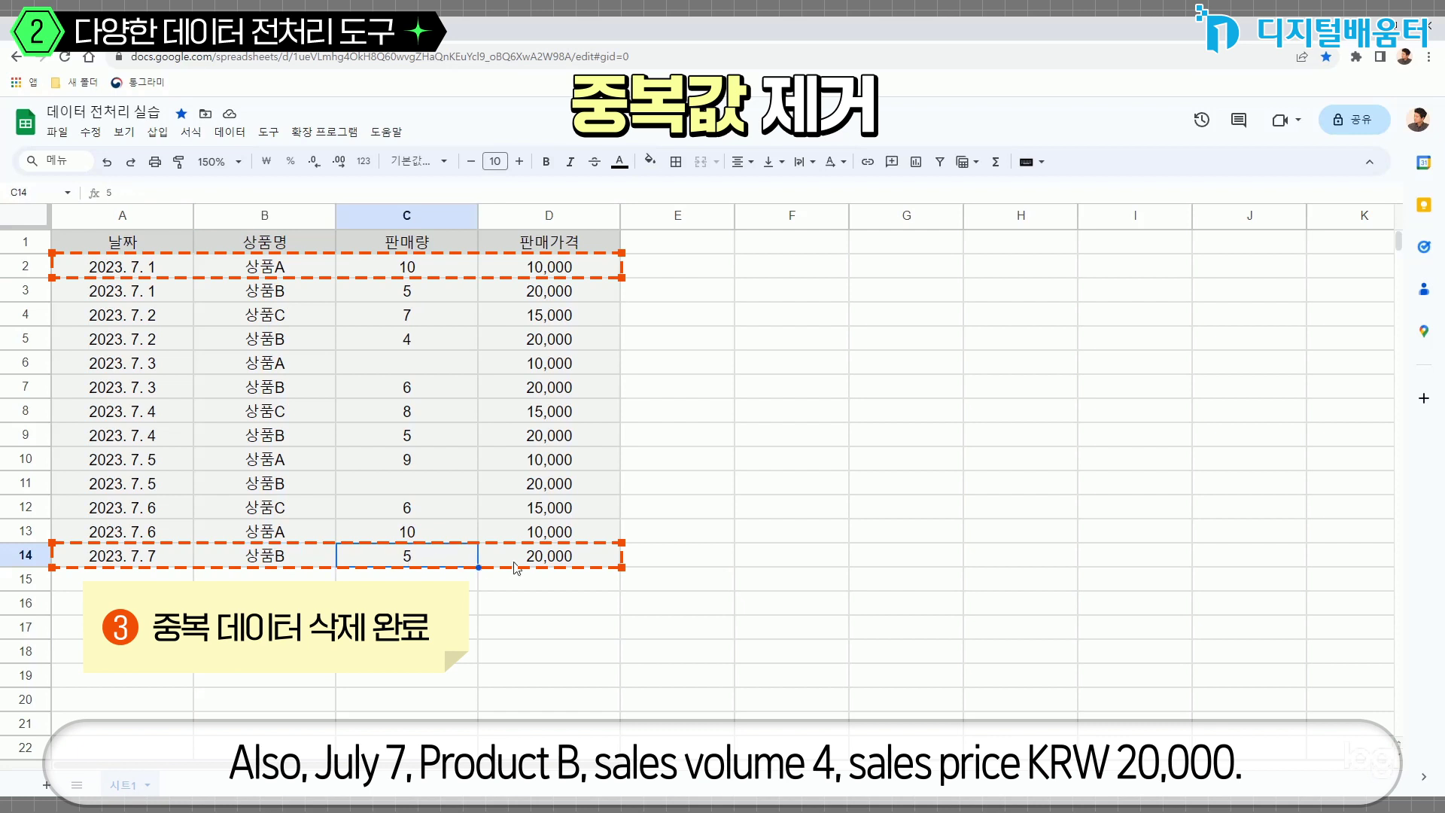
click(547, 563)
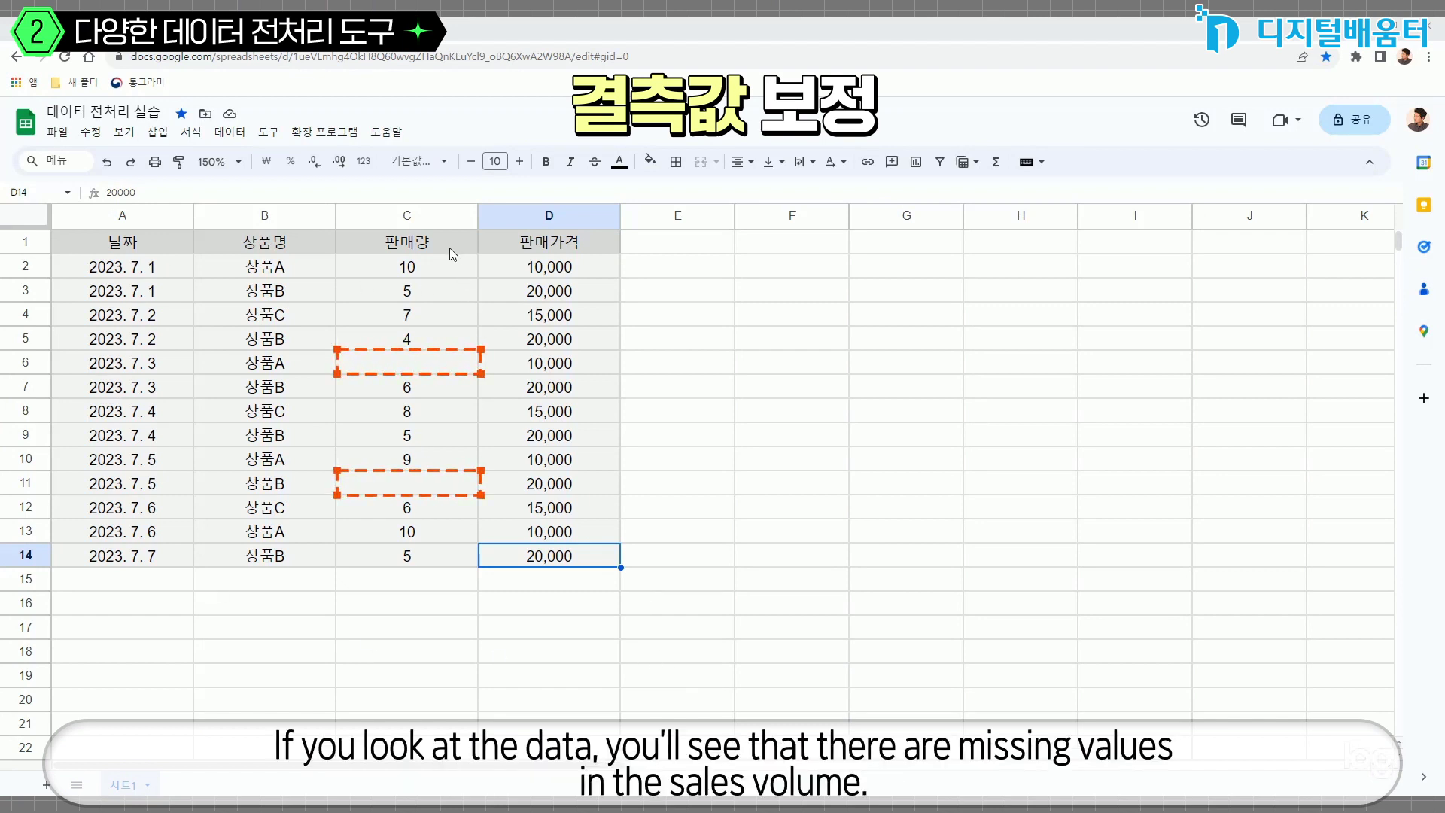
Inspect the sales volume (판매량) column for missing values, checking cells C6 and C11.
click(417, 367)
key(Down)
key(Down)
key(Down)
key(Down)
key(Down)
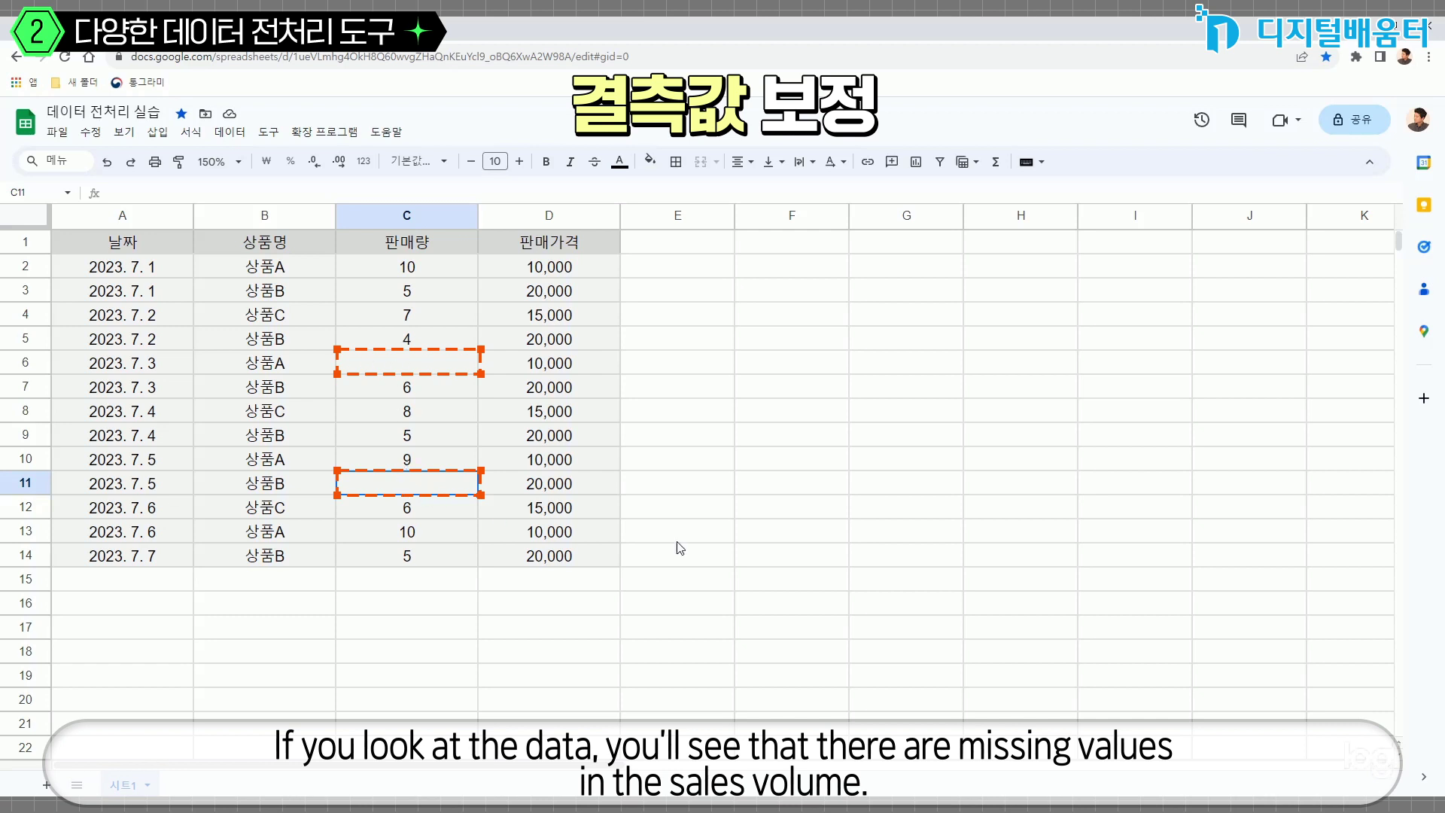
click(807, 540)
click(434, 372)
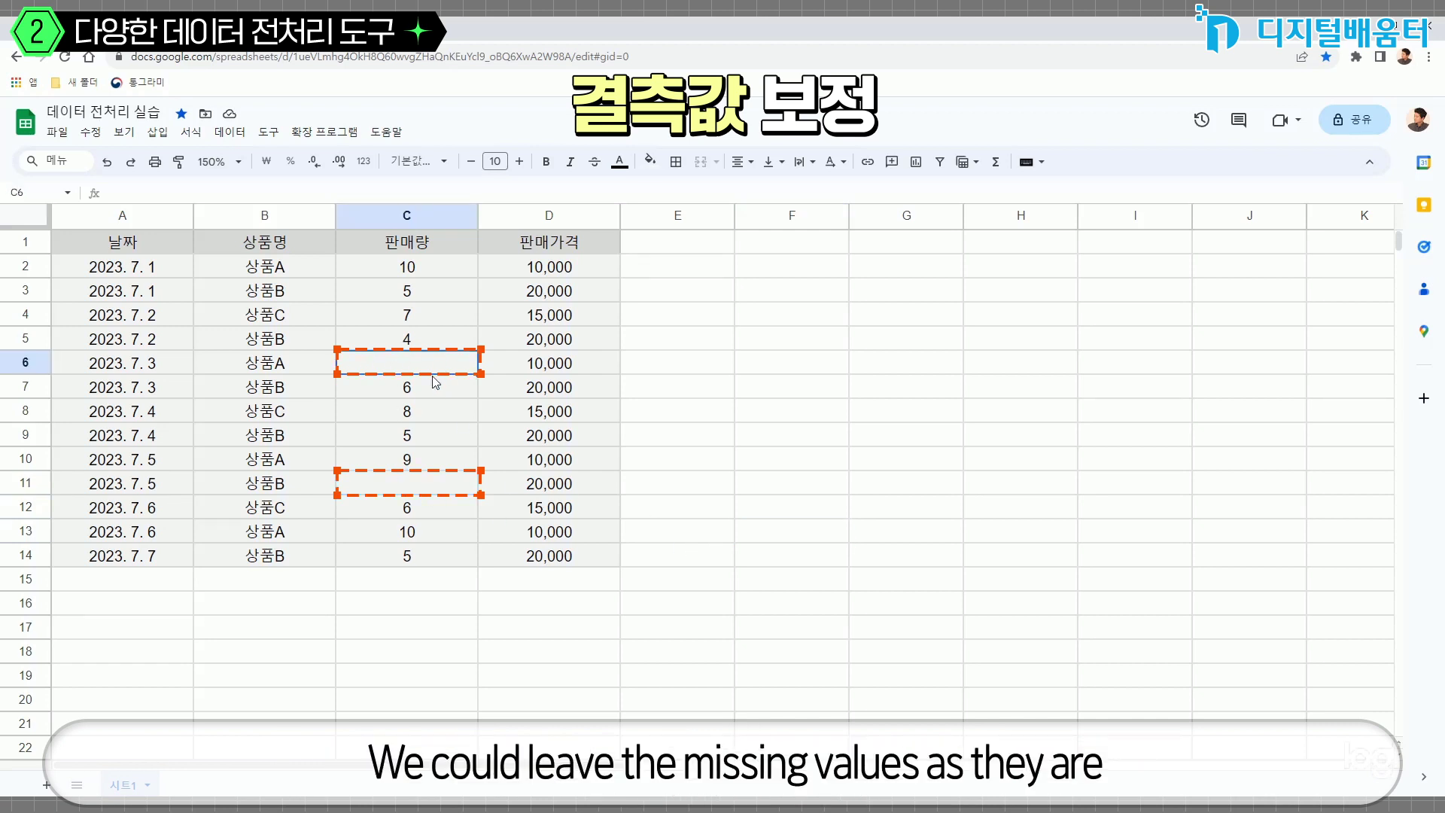
click(413, 491)
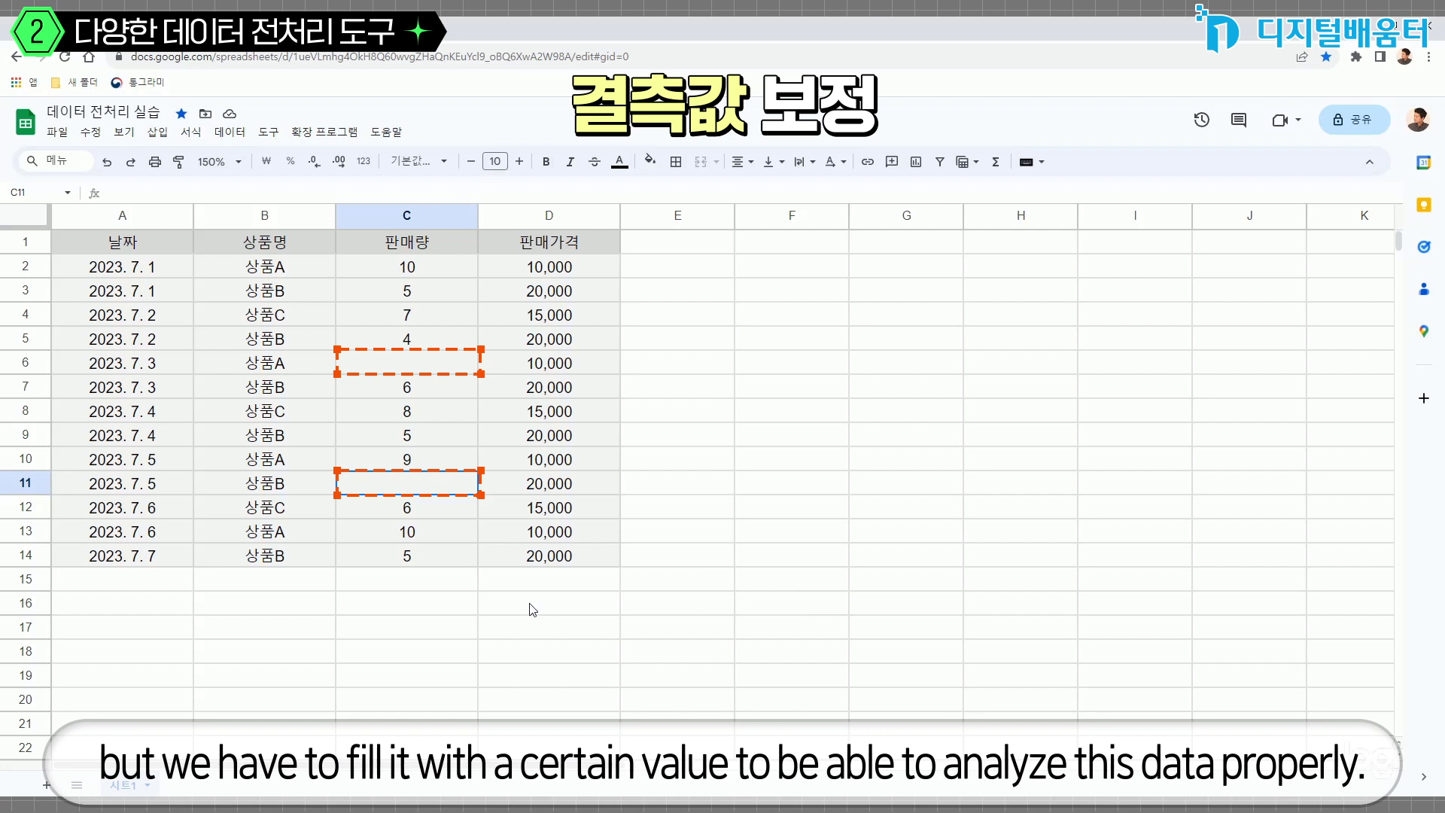
click(781, 534)
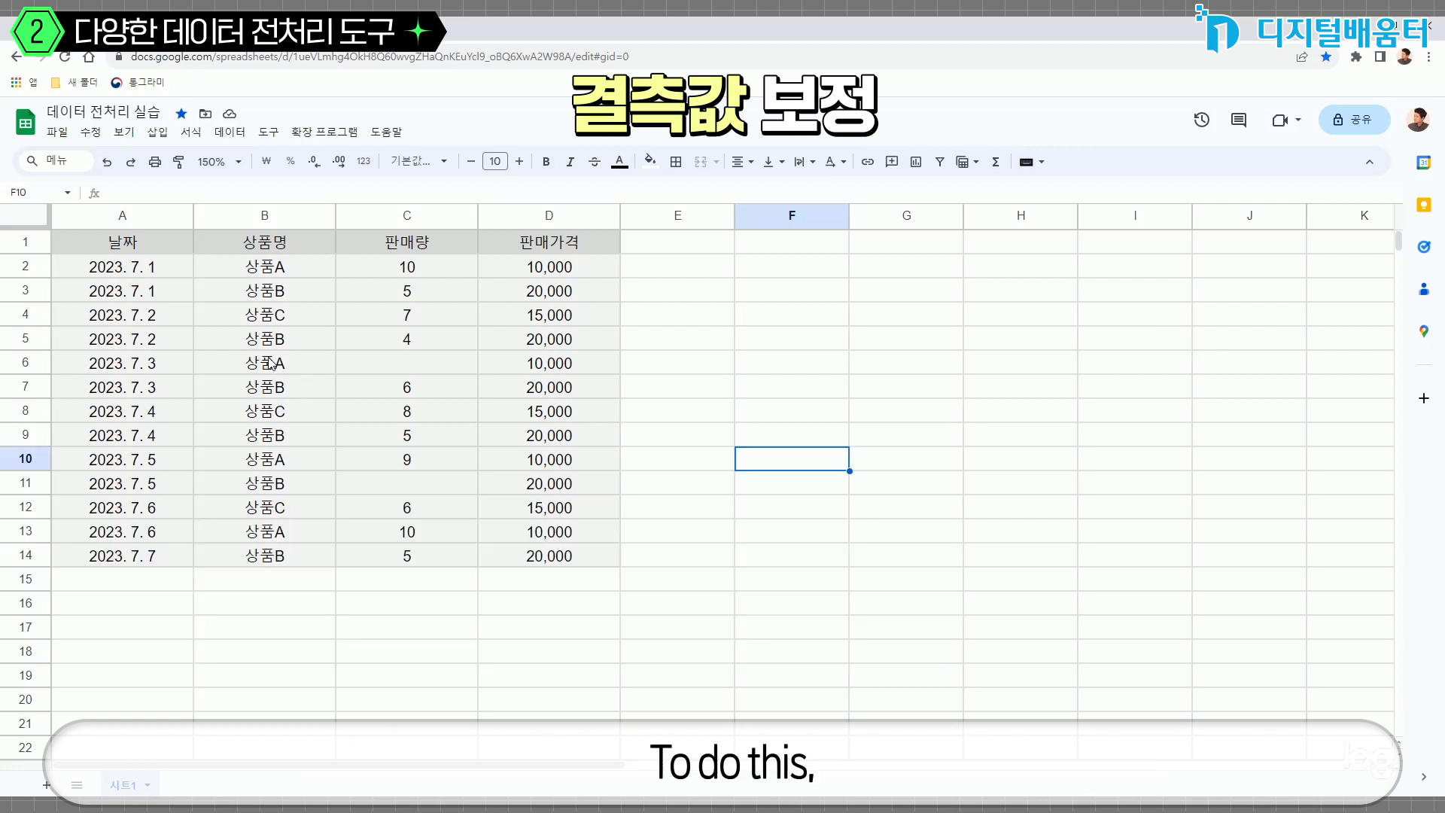
Identify the date and product name of rows 6 and 11, whose sales volume is blank.
click(118, 365)
click(286, 369)
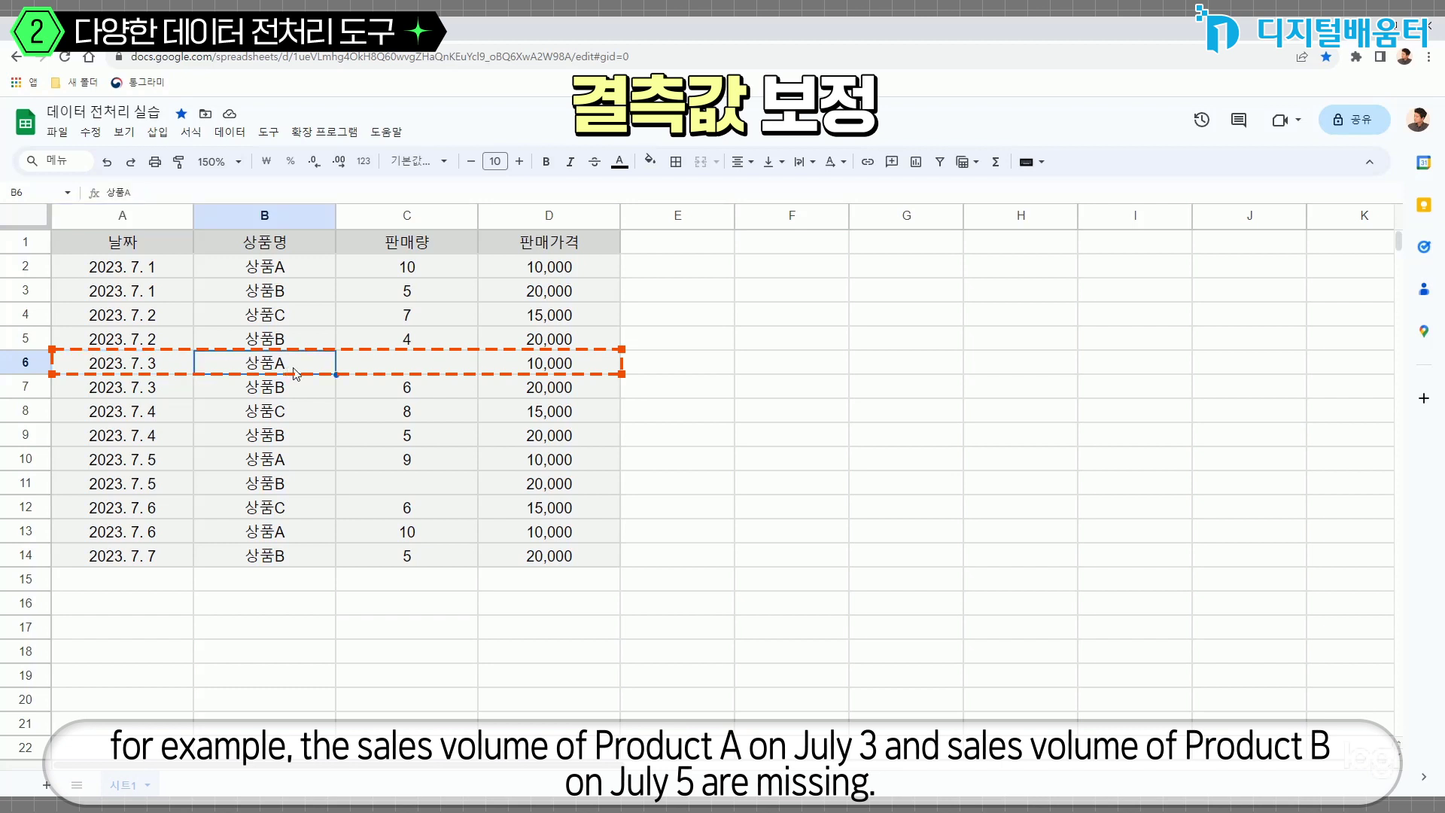
click(162, 488)
click(273, 491)
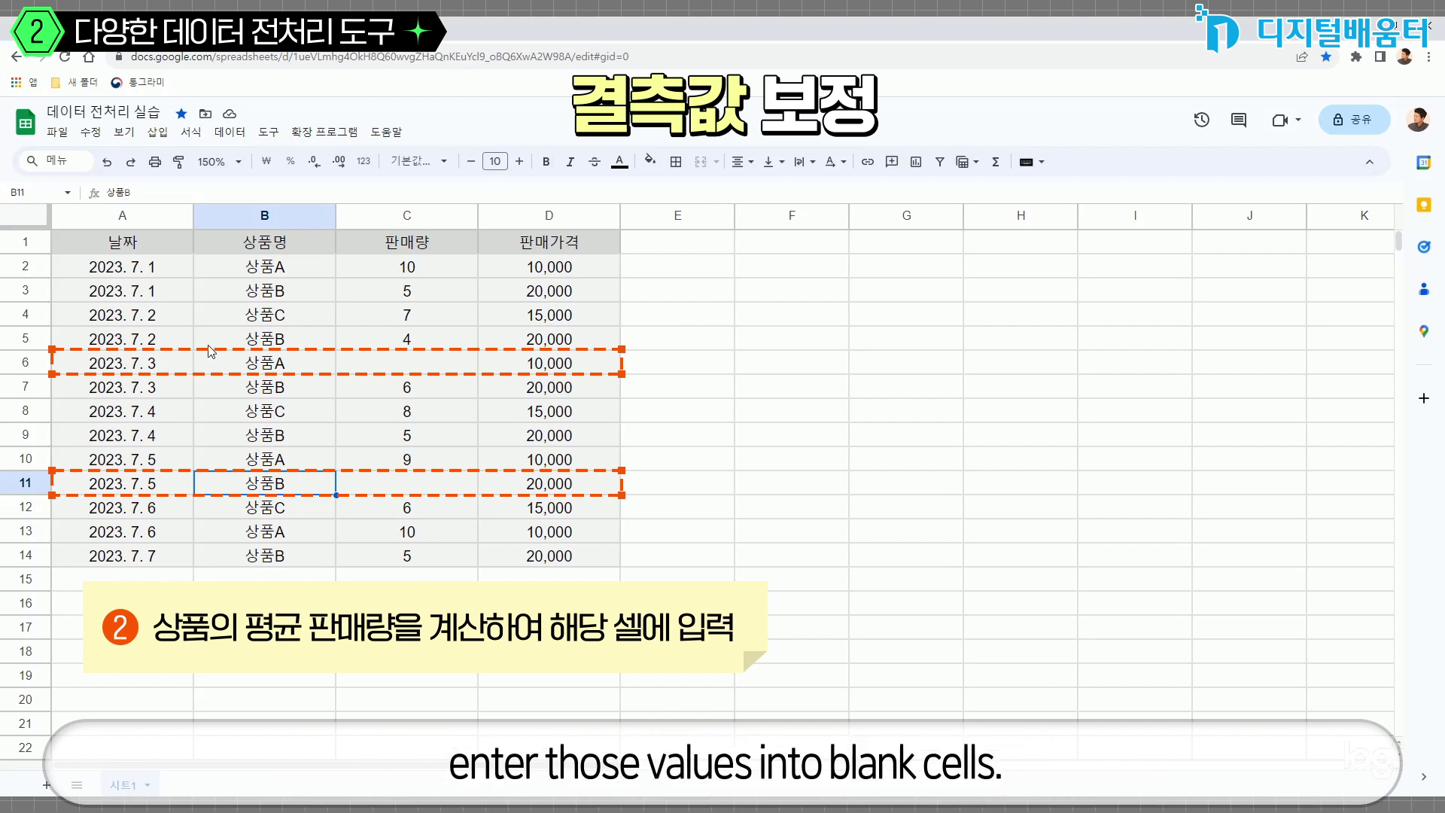
click(187, 357)
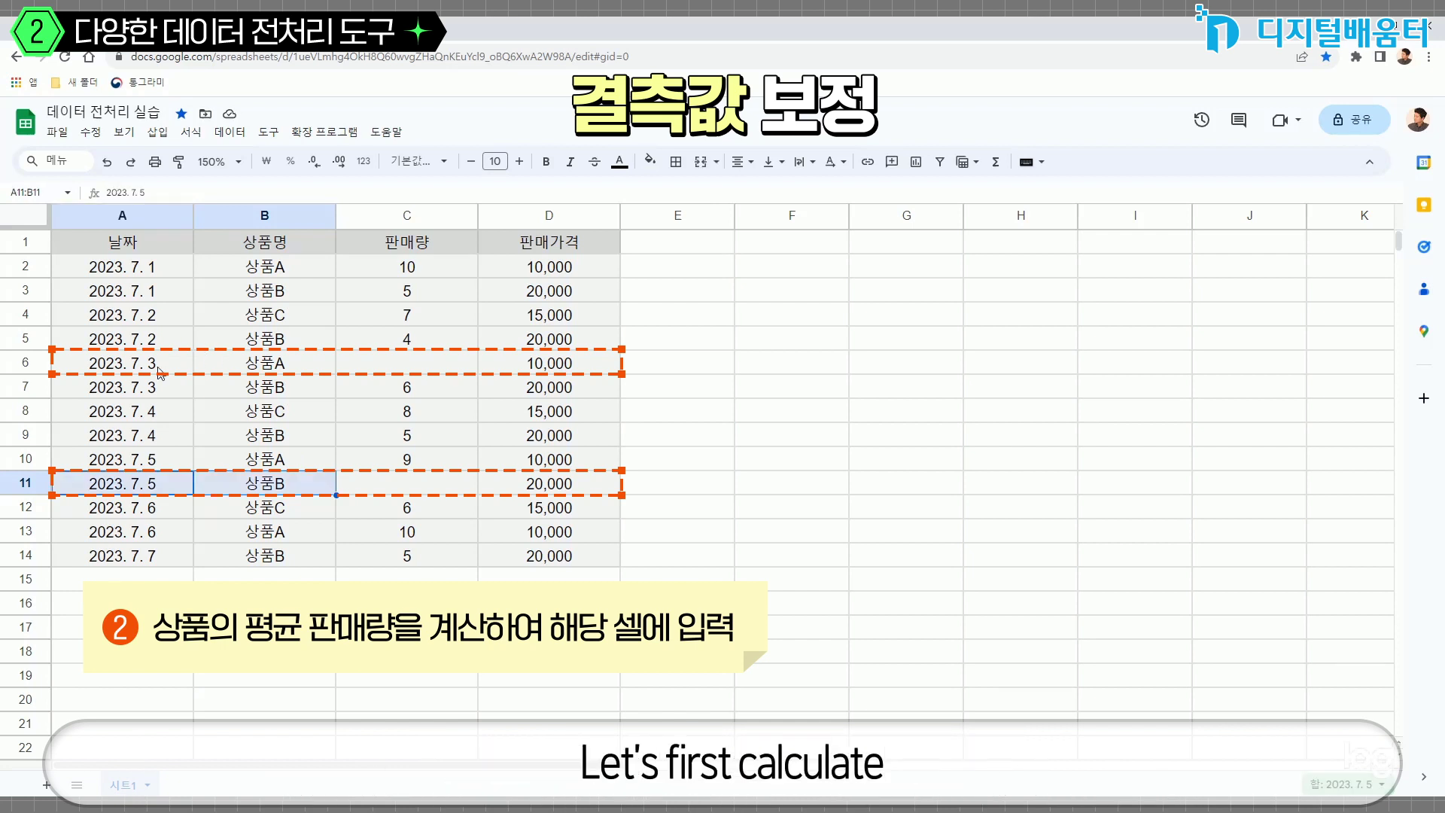
click(265, 372)
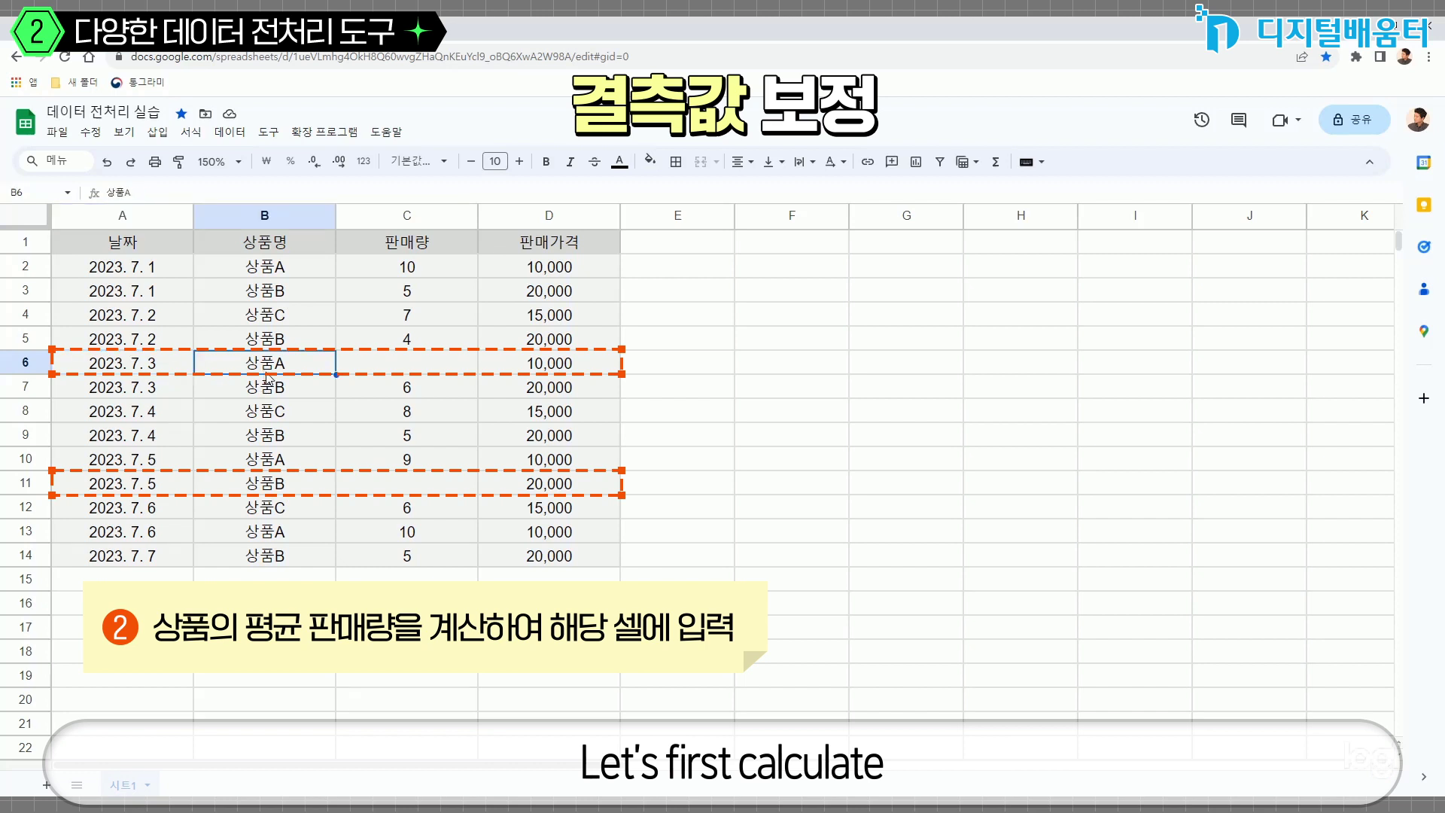
Calculate 상품A's average sales volume in F2 with an AVERAGE formula over cells C2, C10 and C13.
click(397, 369)
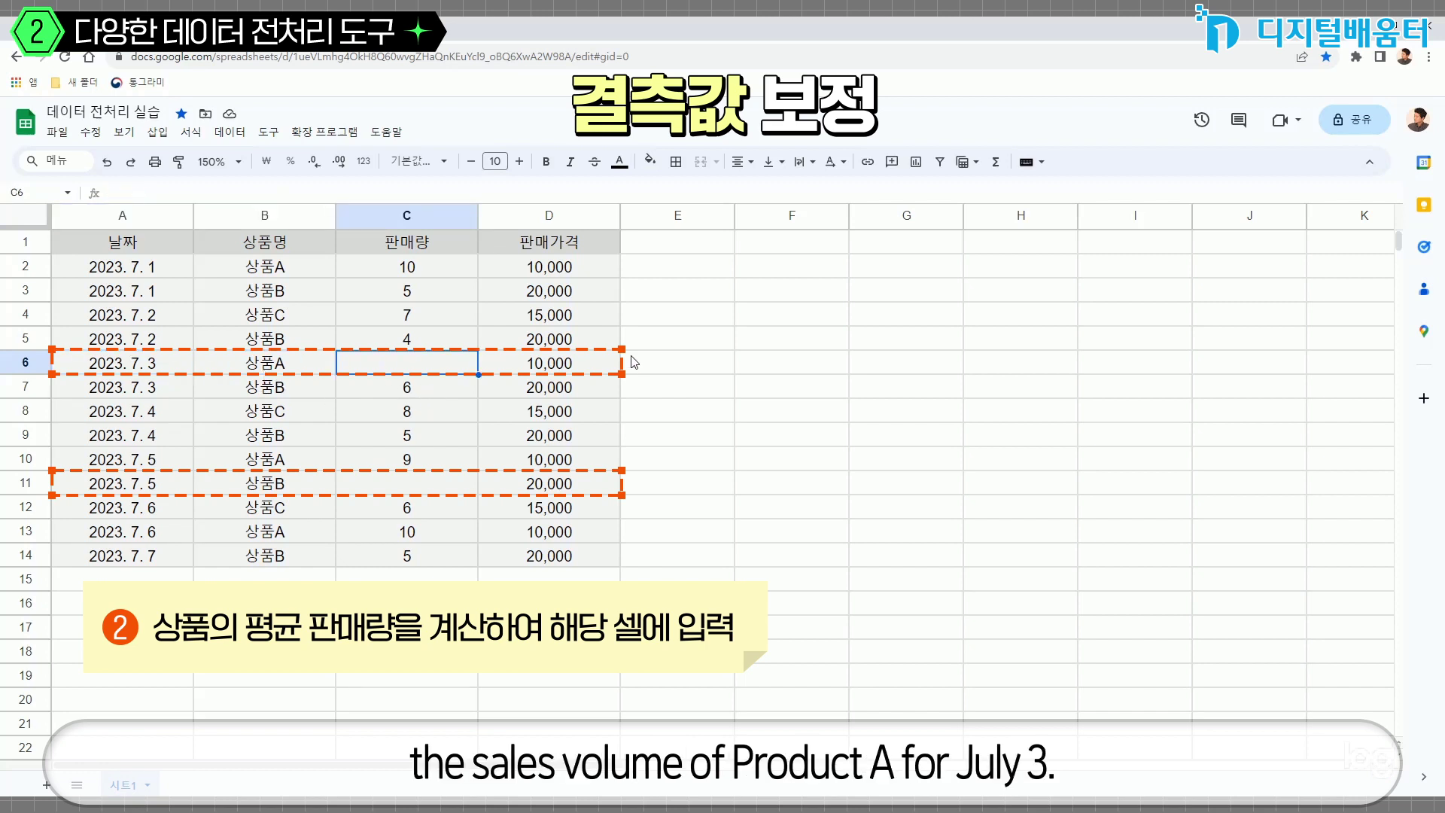
click(766, 265)
click(157, 132)
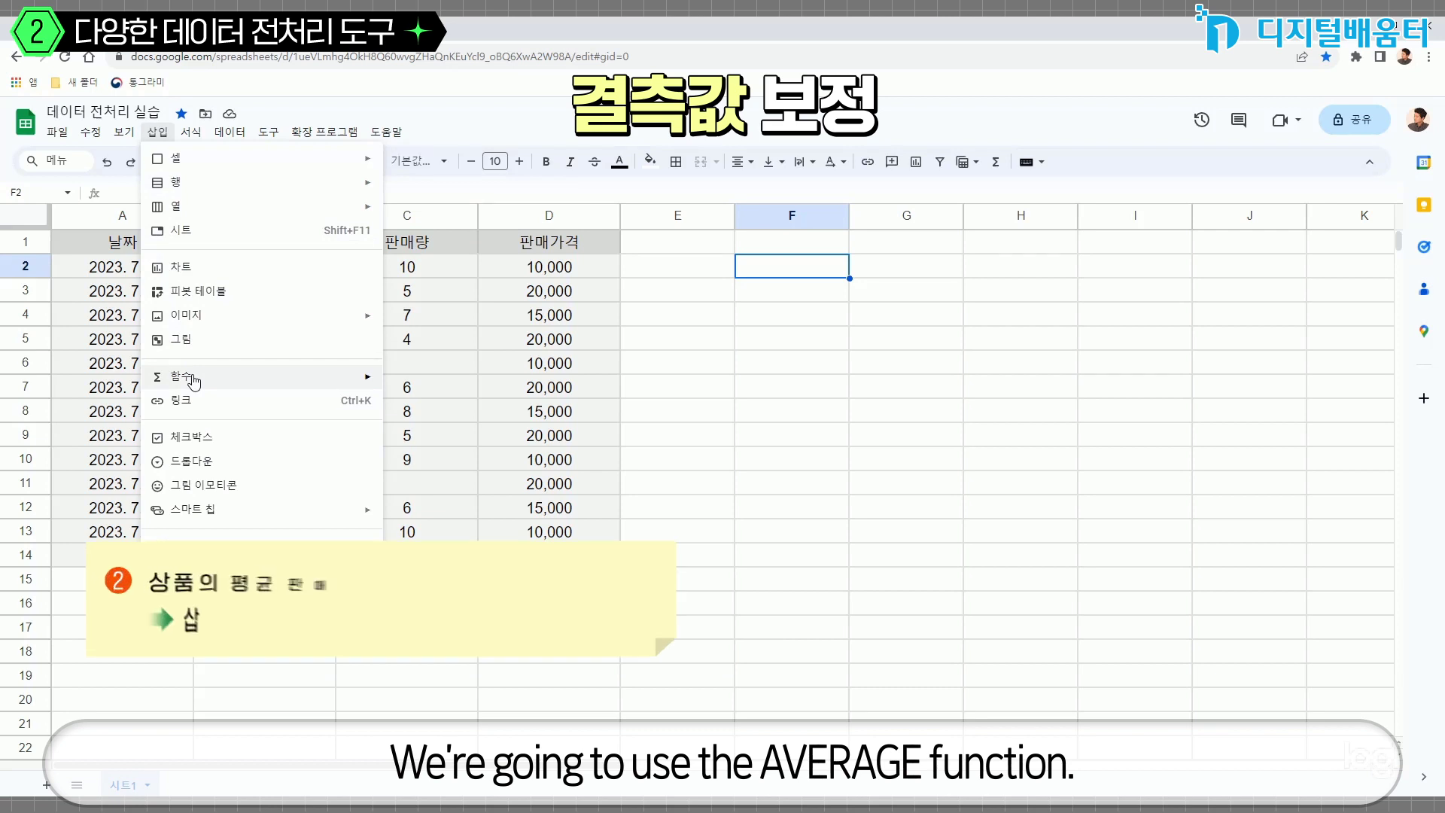
mouse_move(350, 376)
click(431, 249)
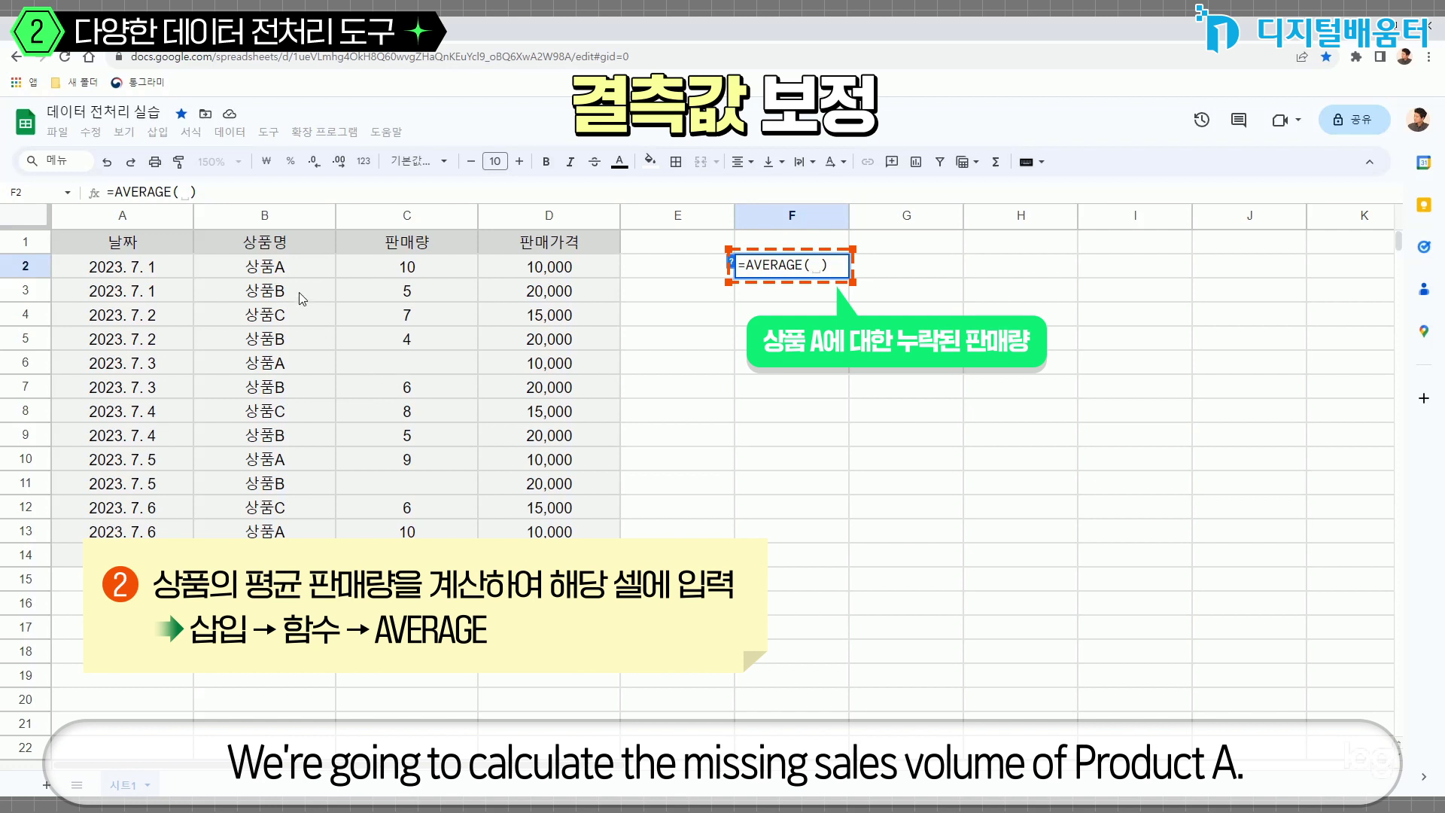
click(393, 267)
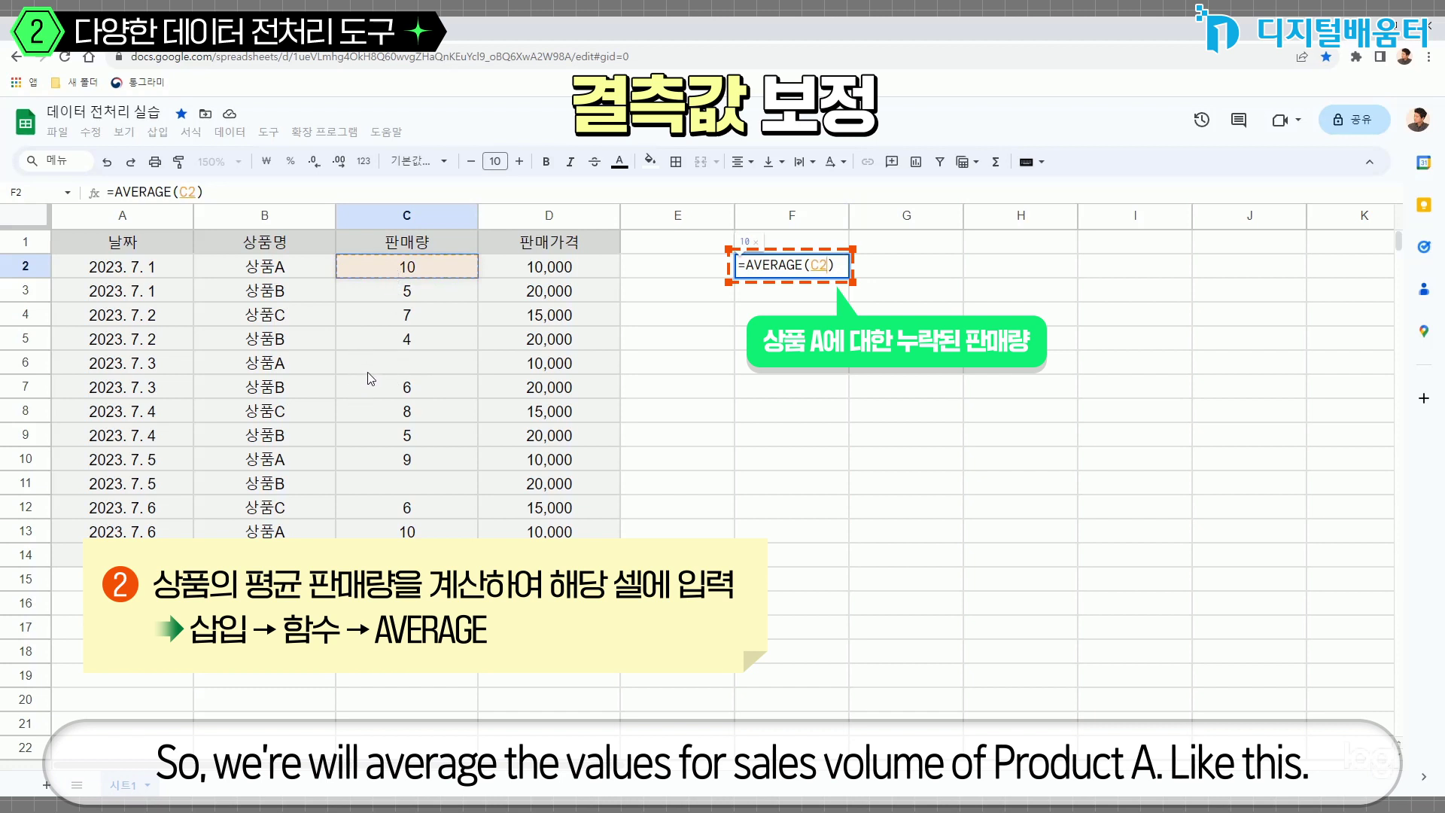
ctrl+click(370, 463)
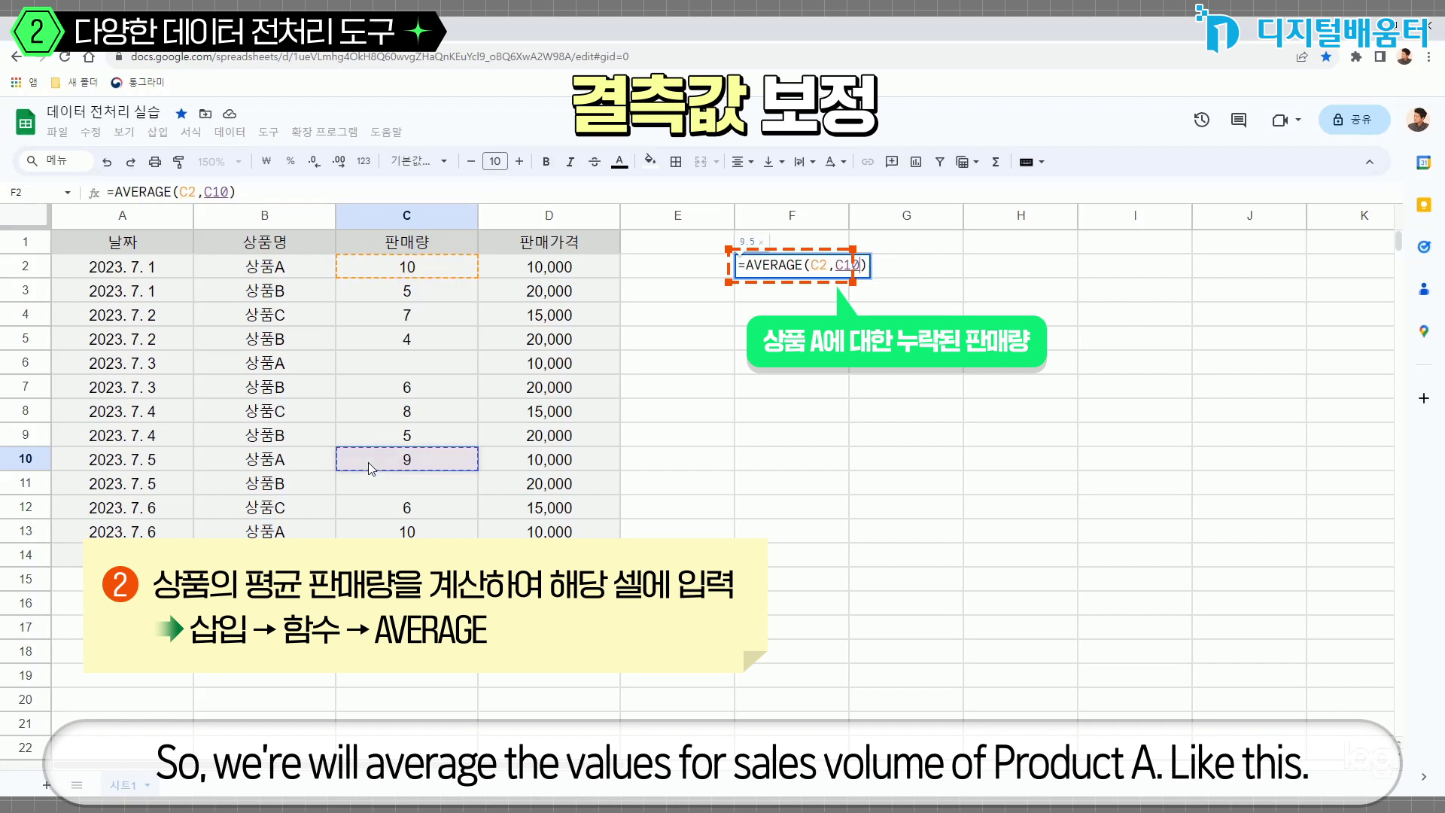
ctrl+click(370, 533)
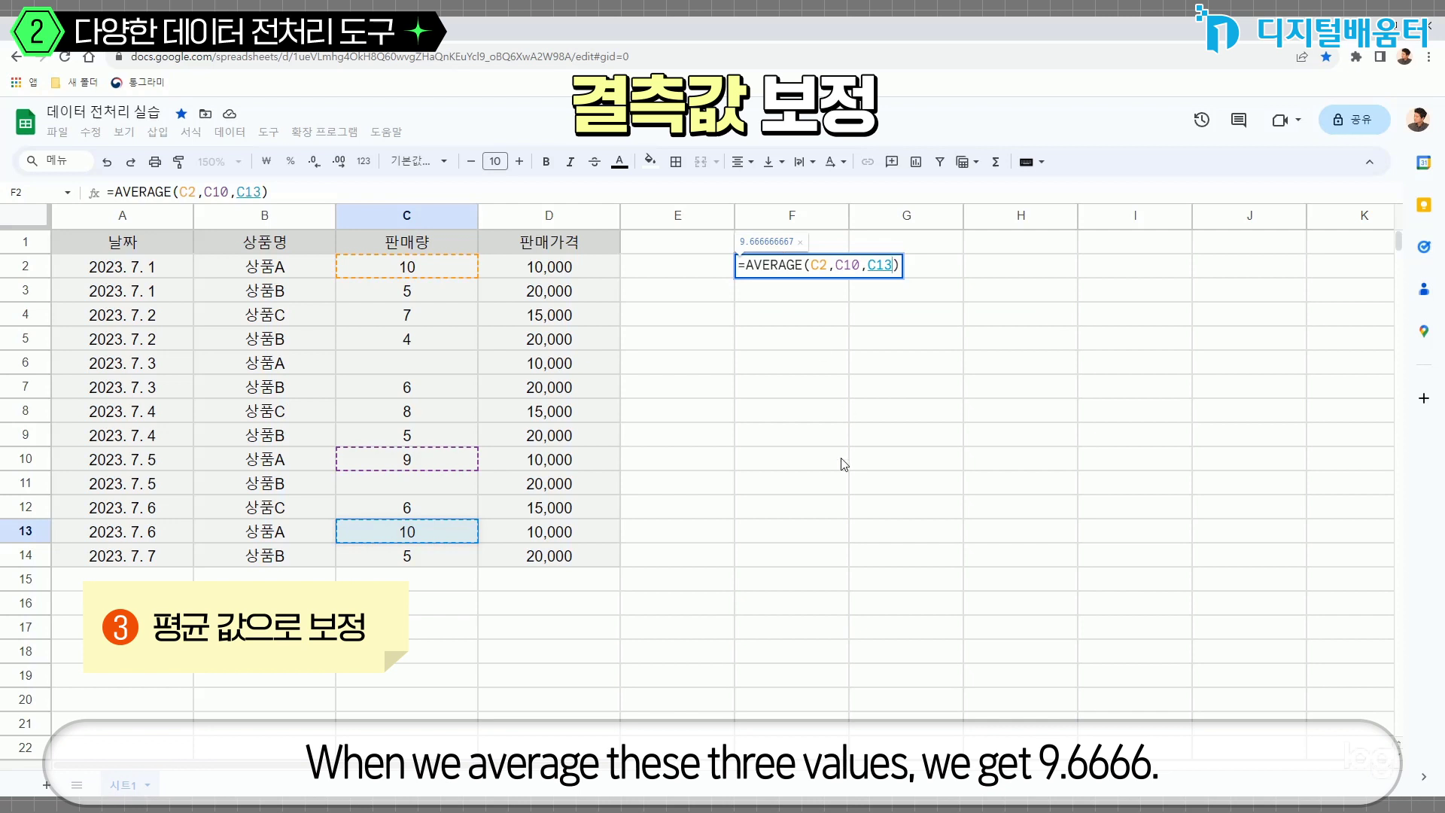
key(Return)
Copy the average from F2 into the blank 상품A sales volume cell C6, pasting the value only.
click(753, 268)
key(ctrl+c)
key(Down)
key(Down)
key(Down)
key(Down)
key(Down)
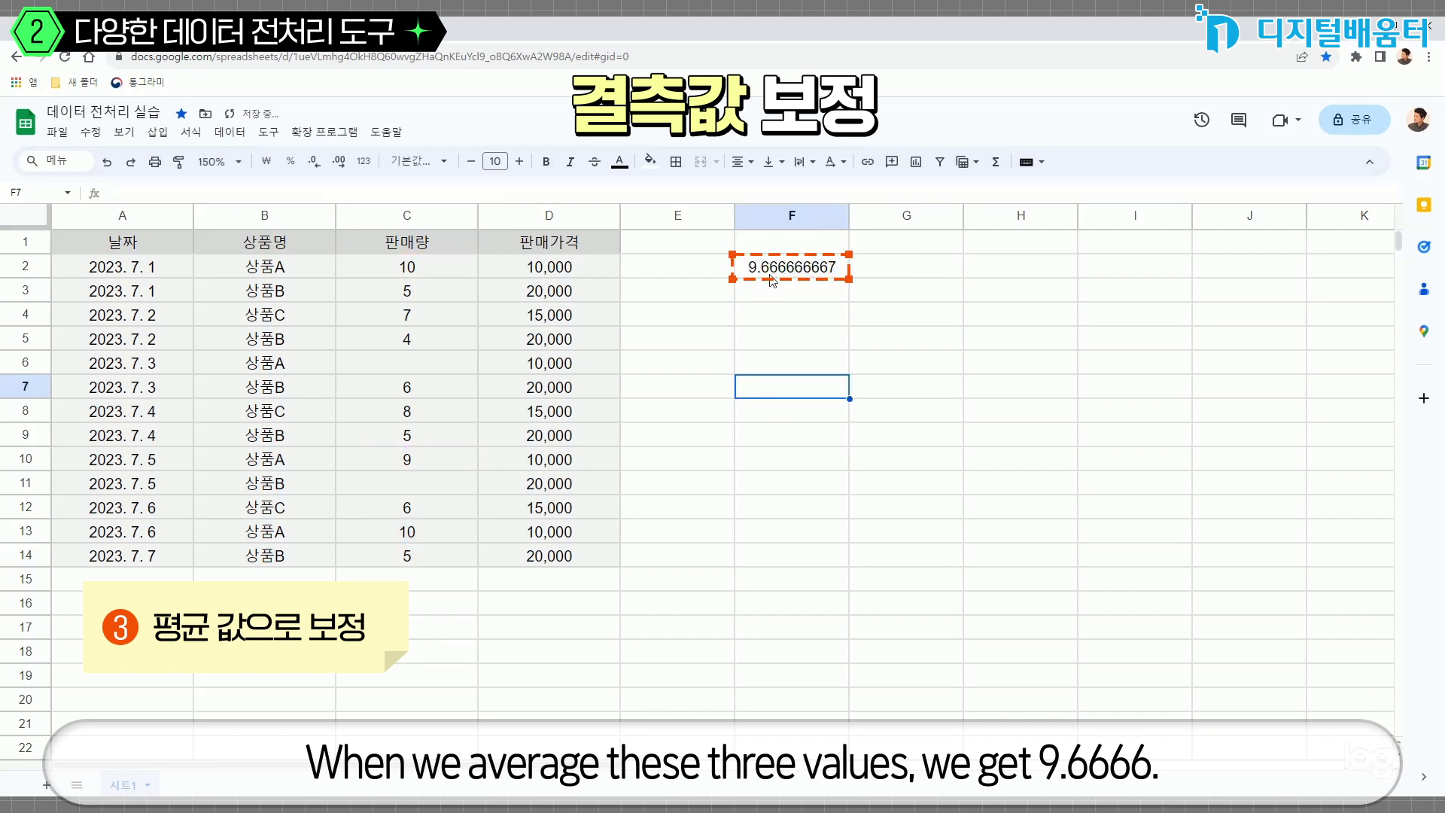
click(773, 273)
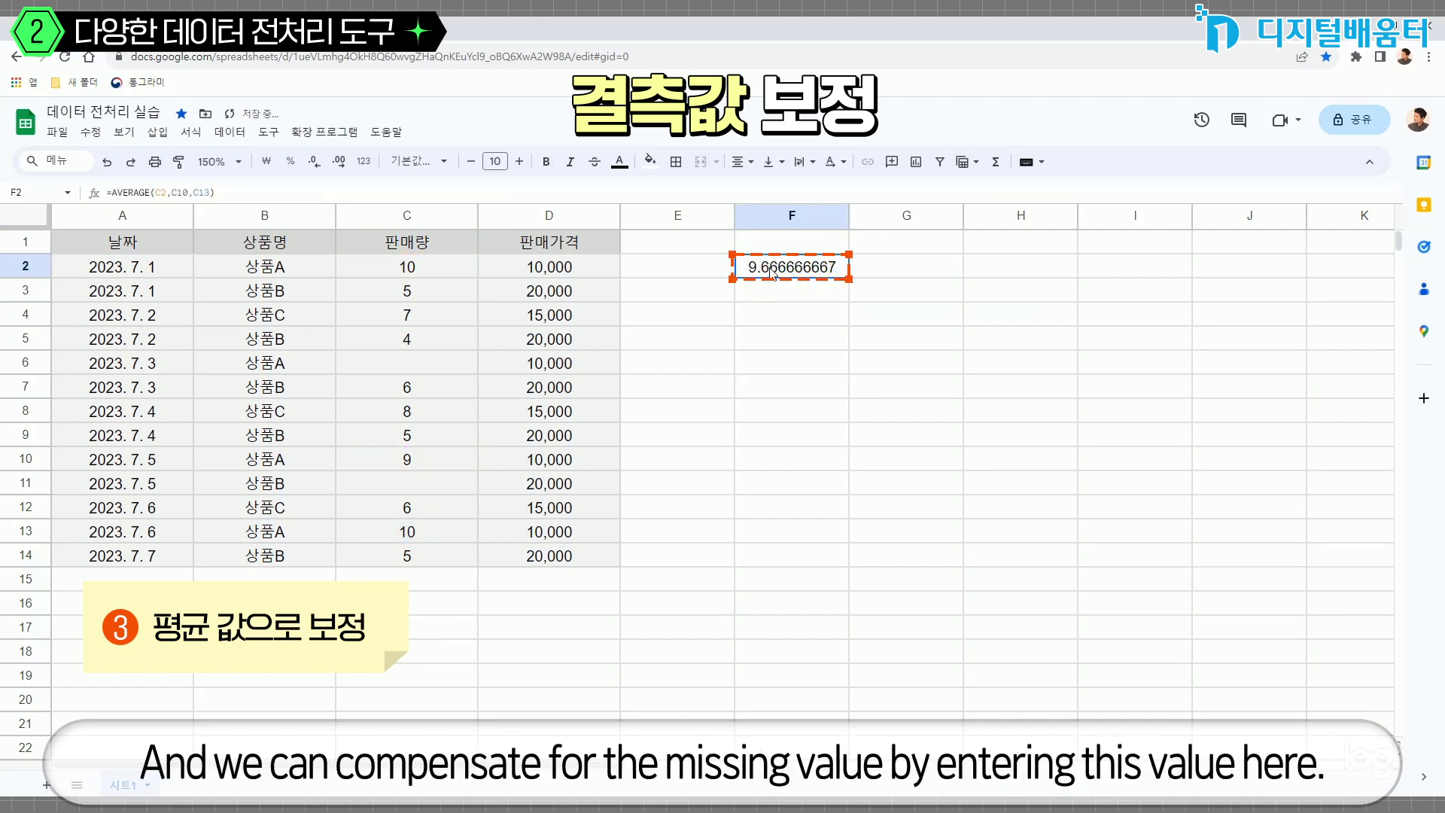
click(454, 363)
key(ctrl+v)
click(497, 389)
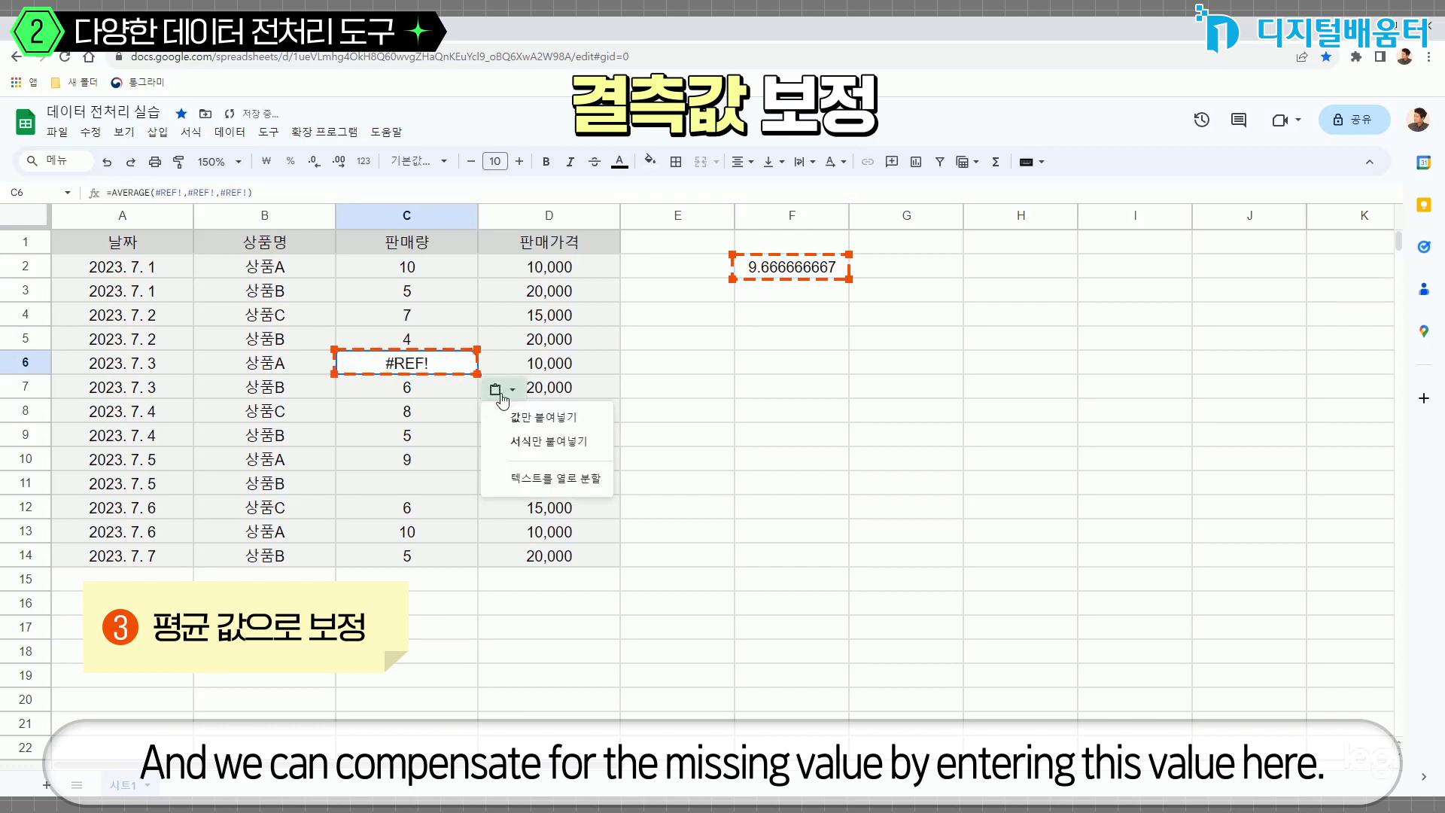
click(509, 418)
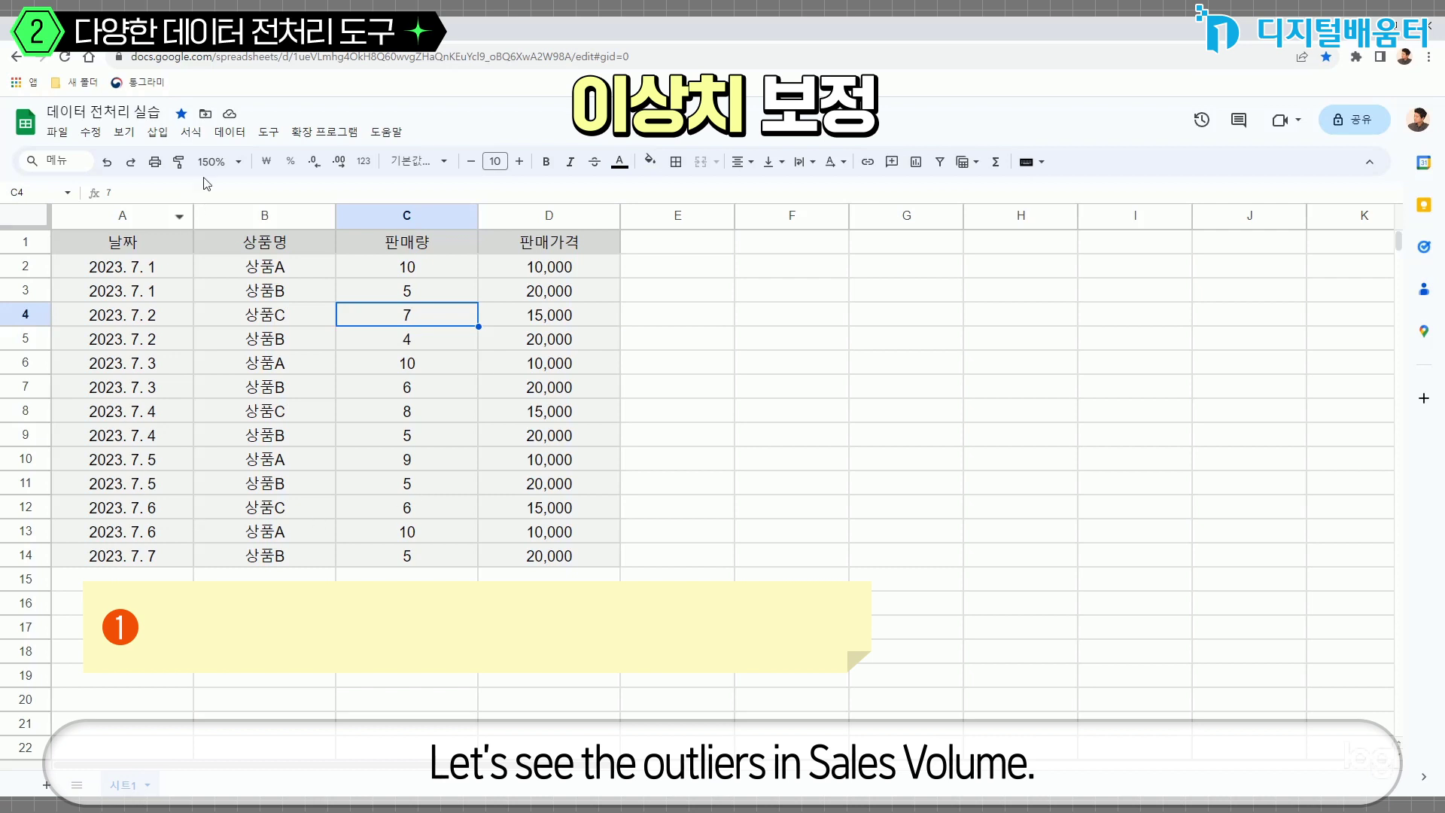
Check the sheet's cleanup suggestions and open the column statistics for the sales volume (판매량) column.
click(229, 132)
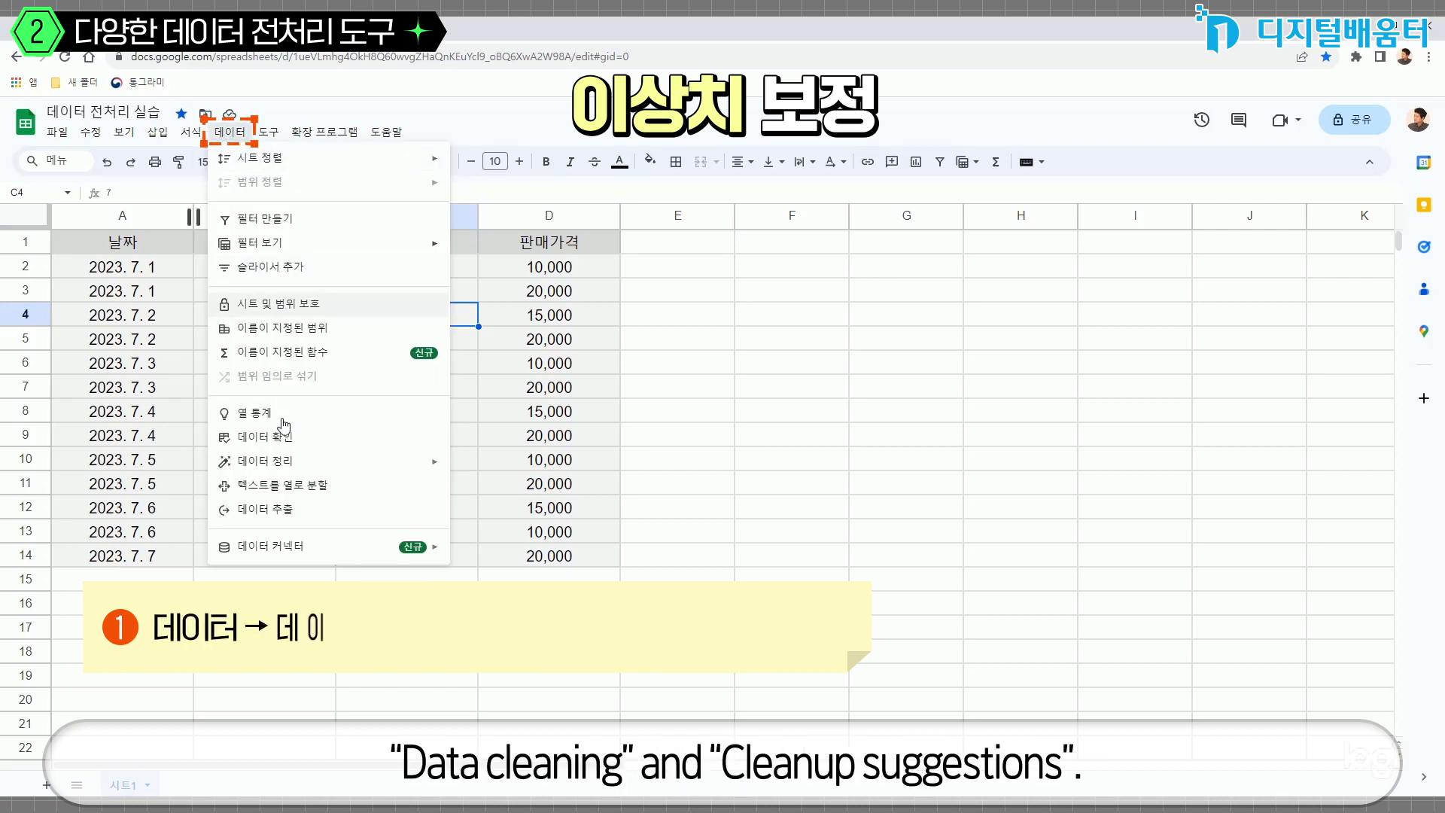
mouse_move(283, 464)
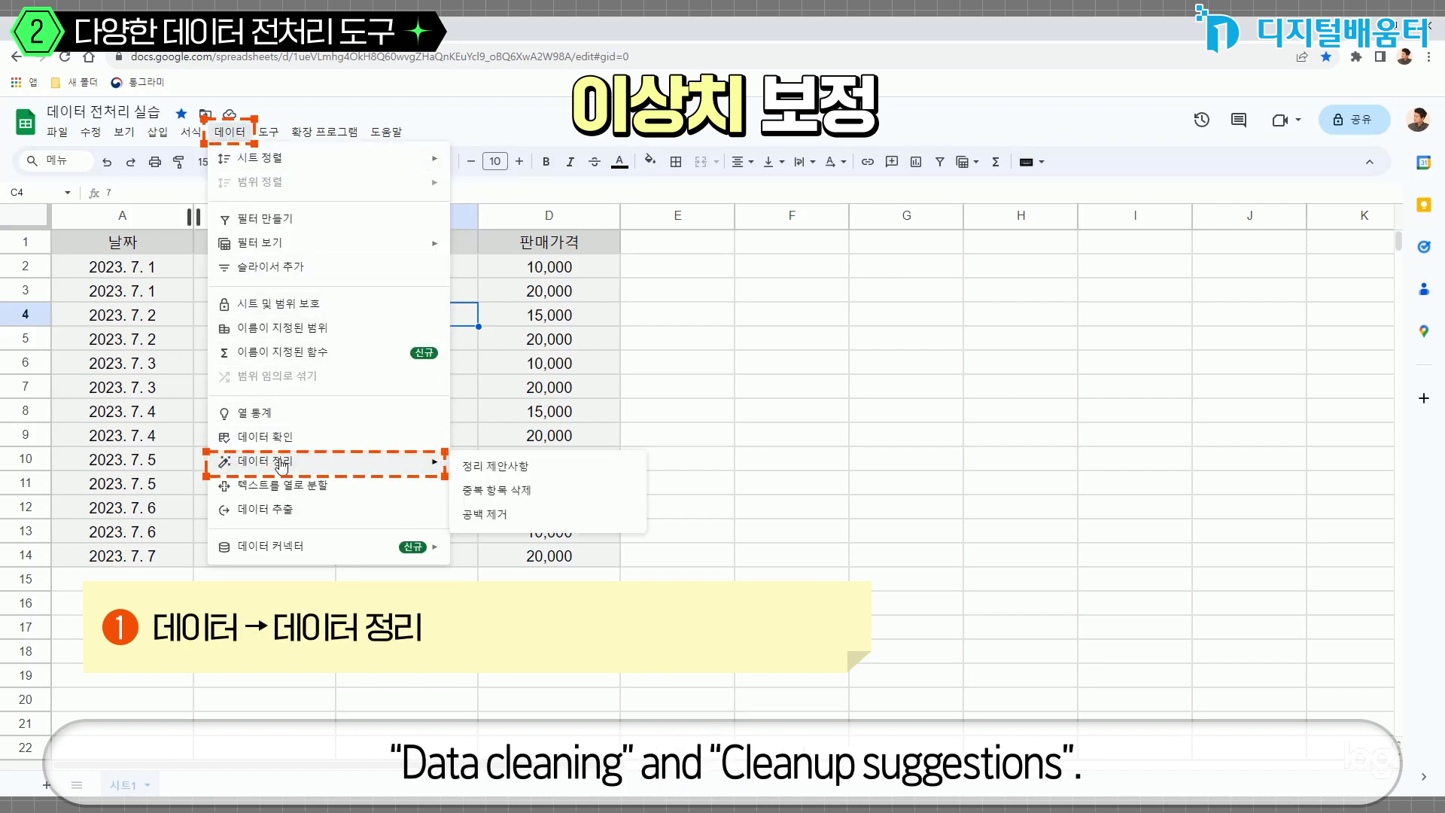
click(470, 468)
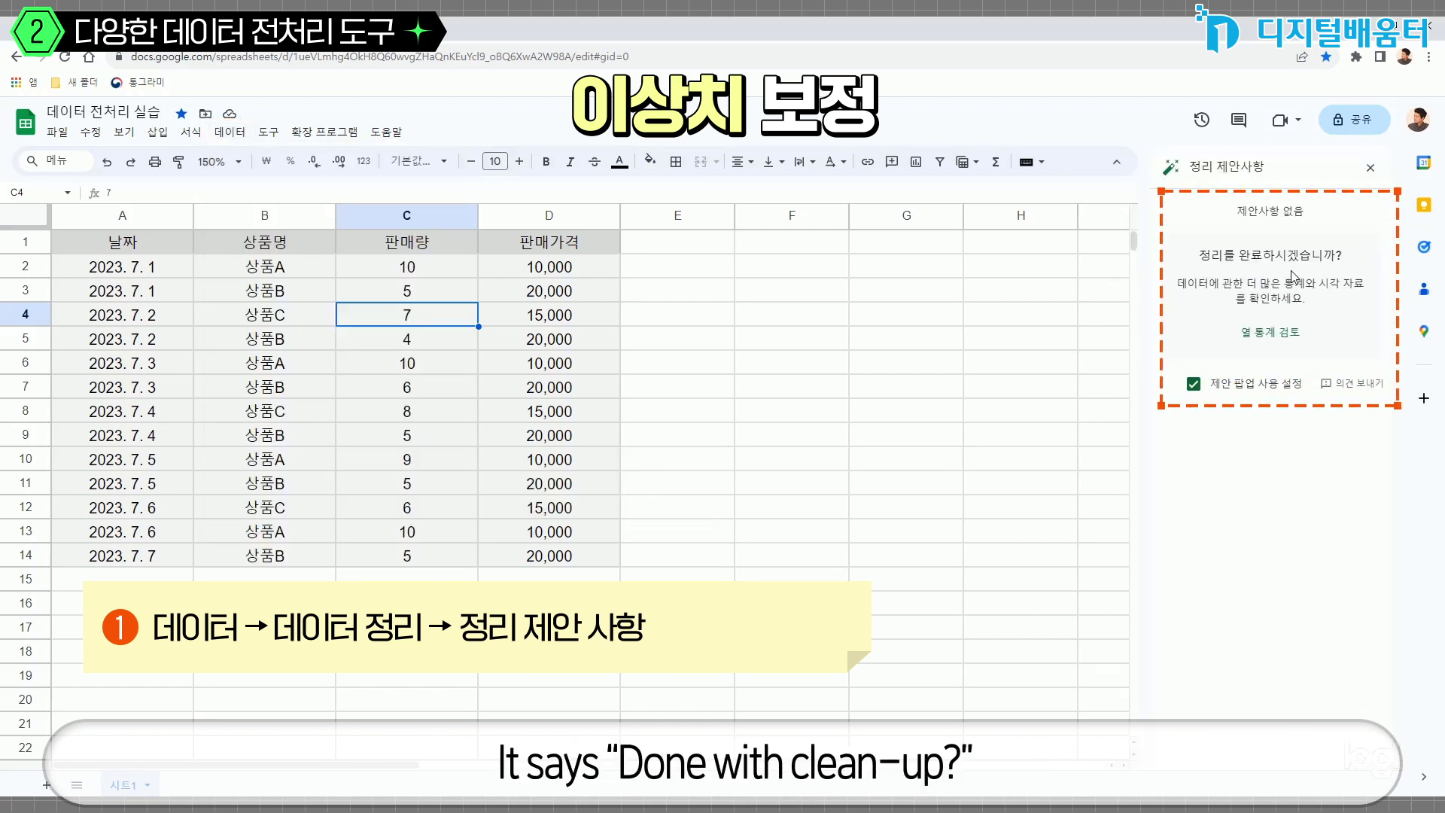
click(1269, 337)
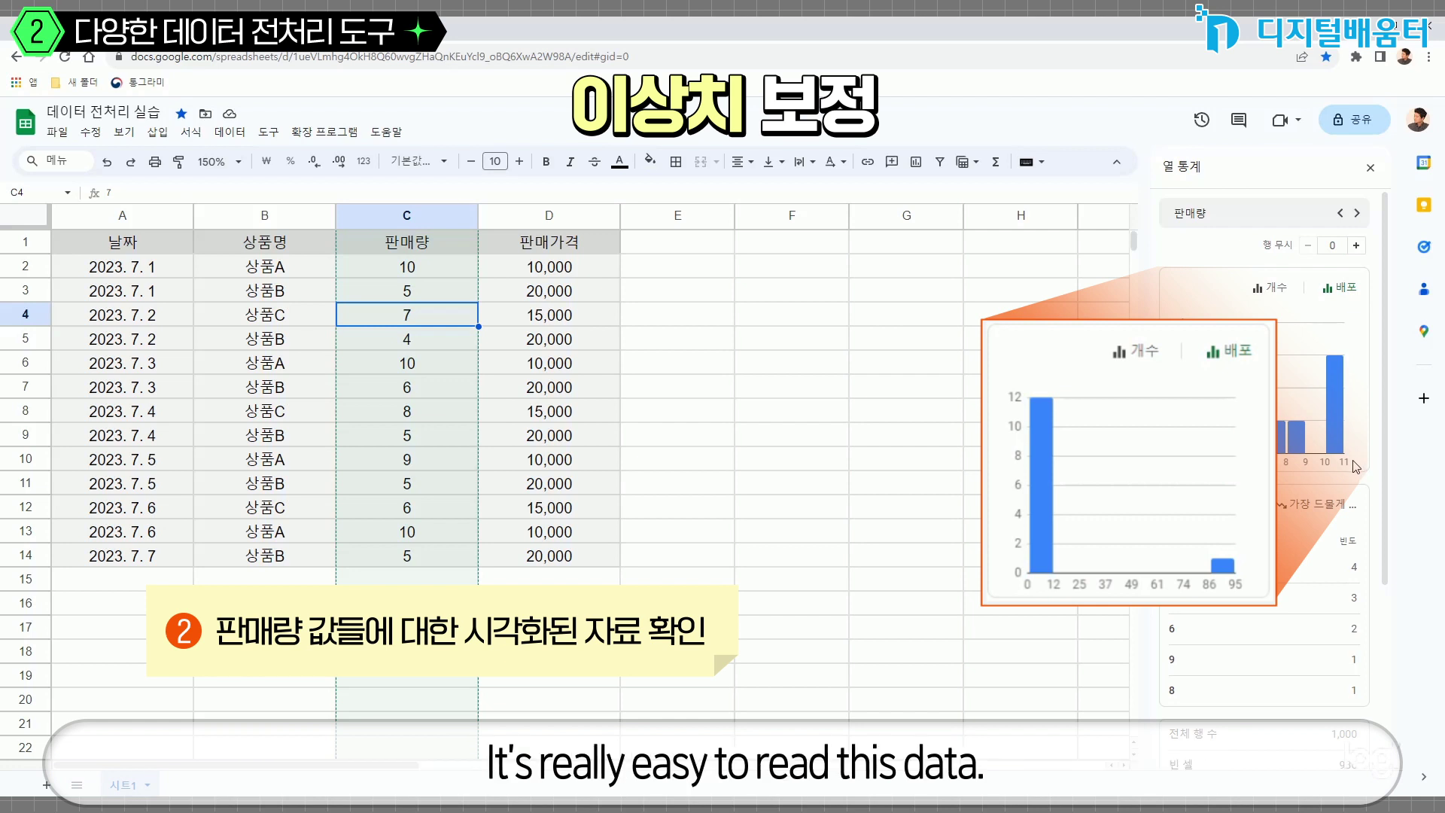
Compare the sales volumes in C2:C14 with the distribution chart, checking how often values such as 4 and 5 occur.
click(411, 294)
click(415, 344)
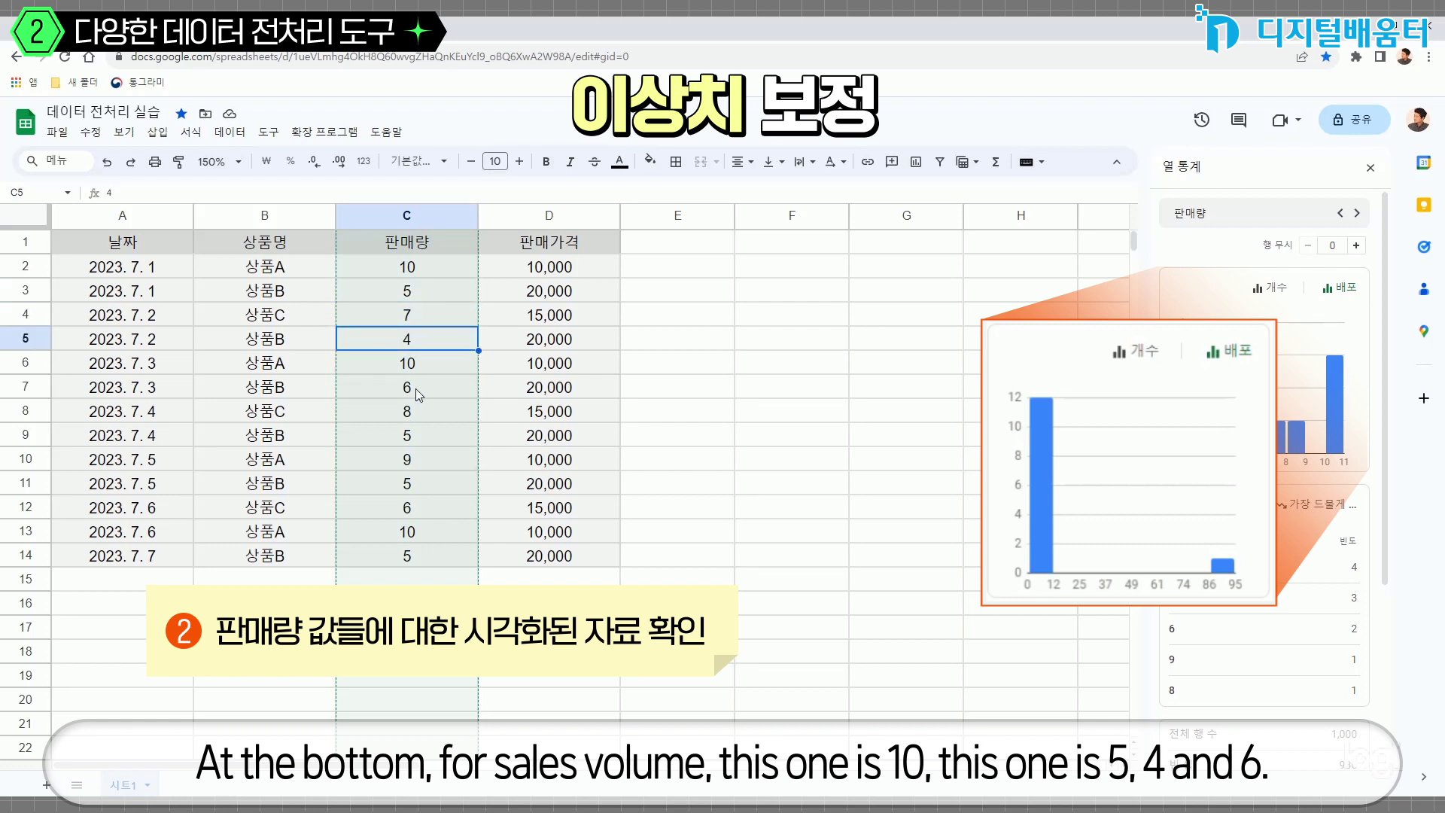
click(416, 388)
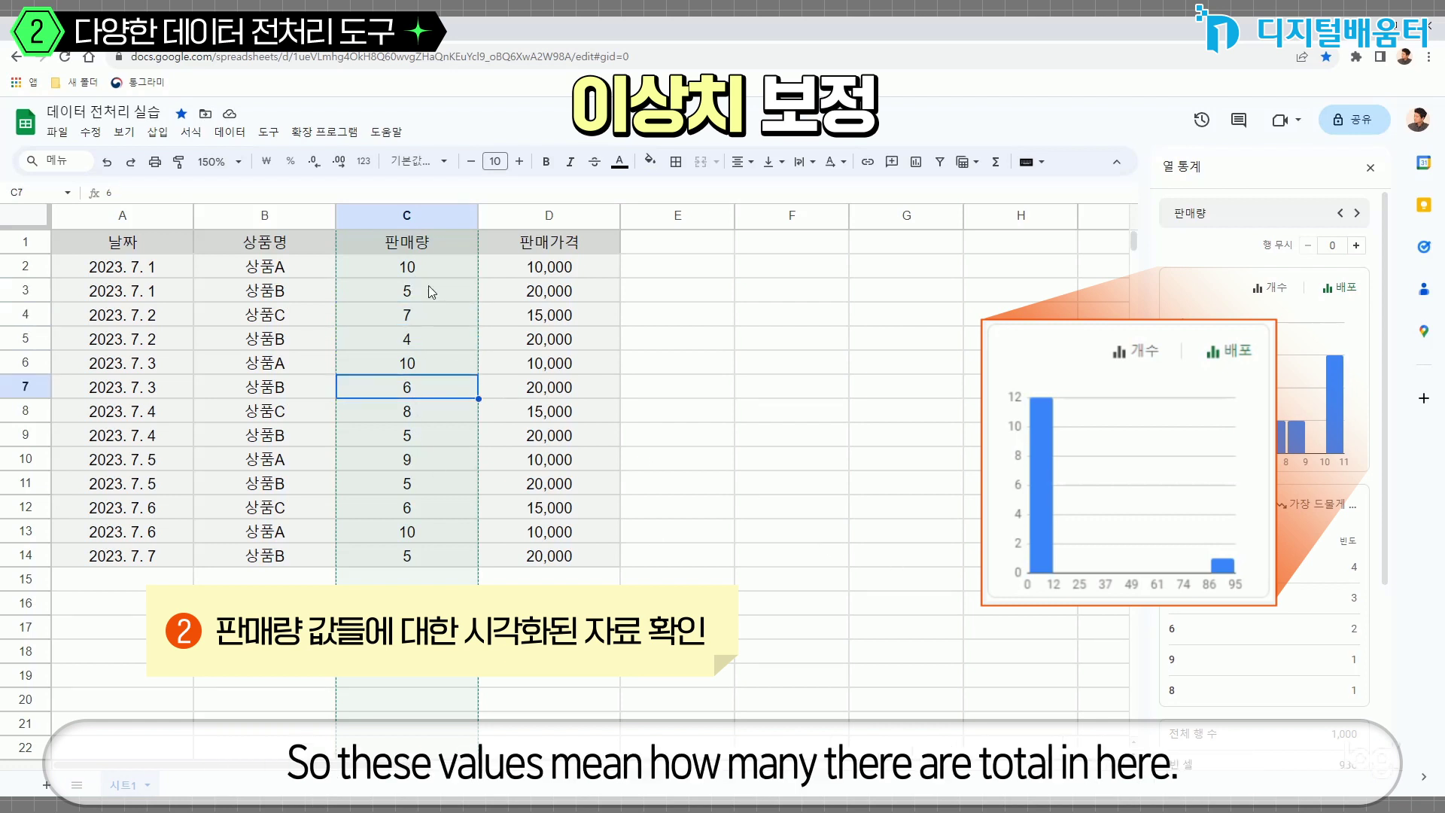
drag(428, 269, 422, 556)
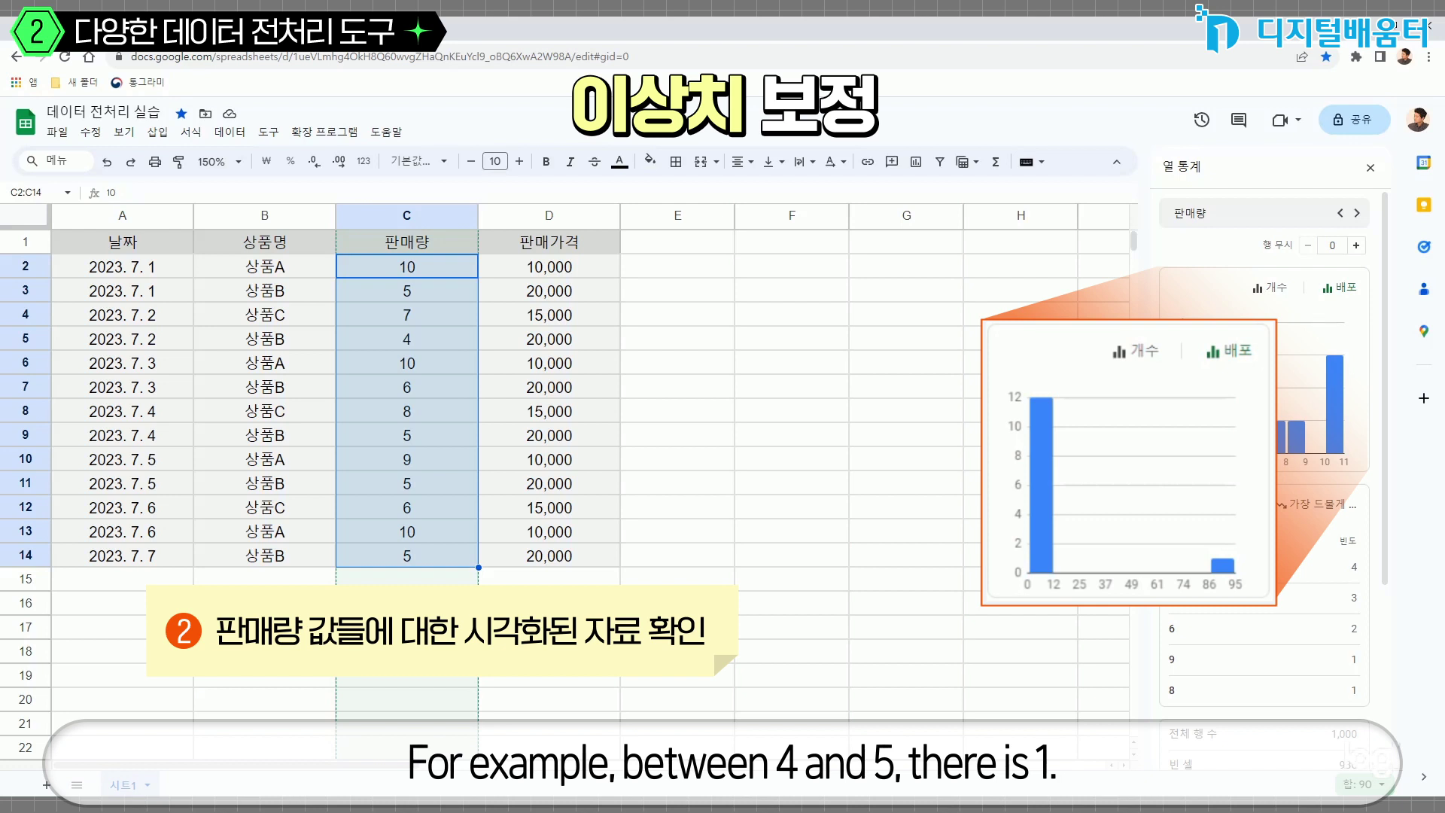
click(428, 341)
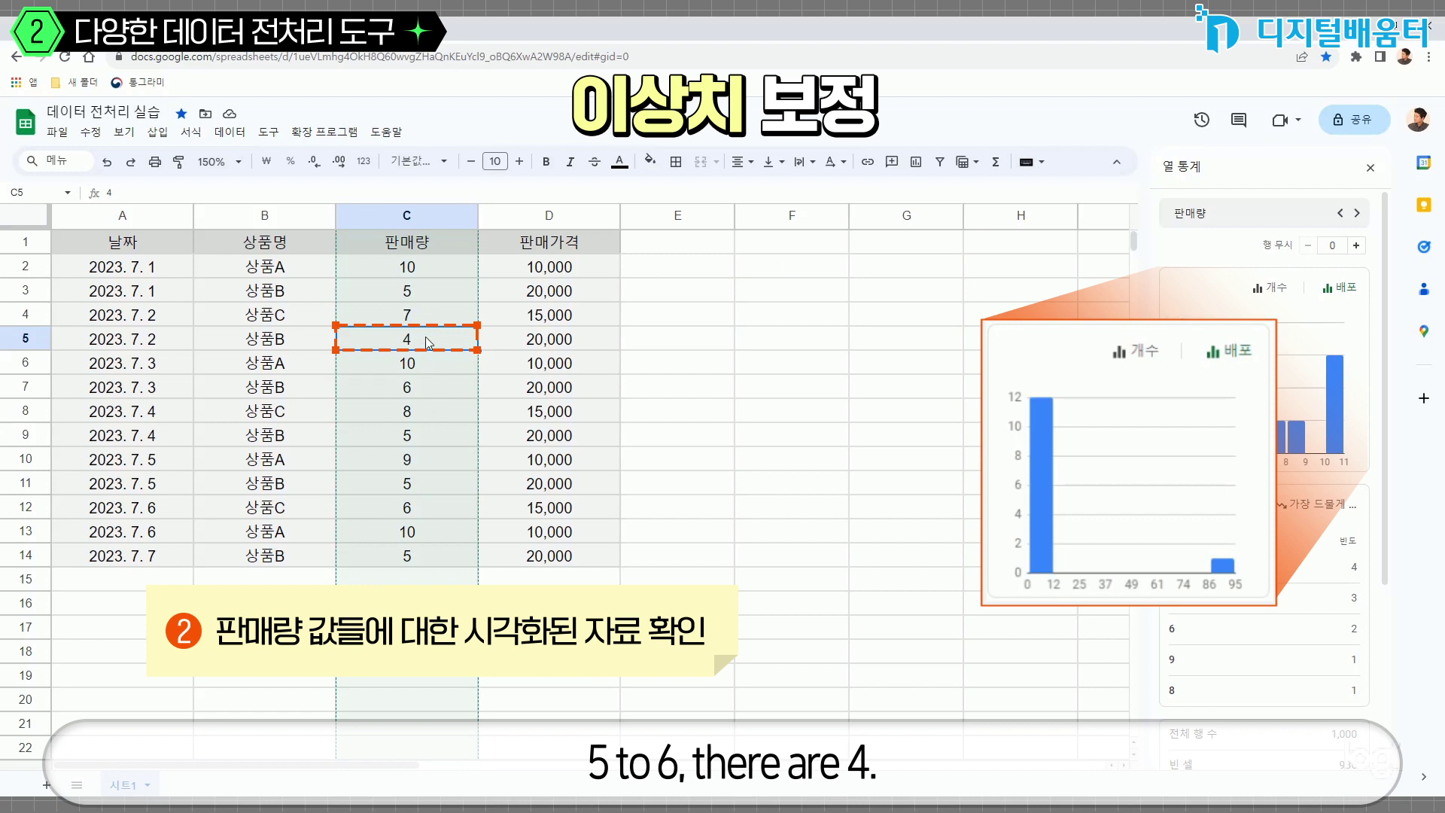
click(434, 291)
click(420, 434)
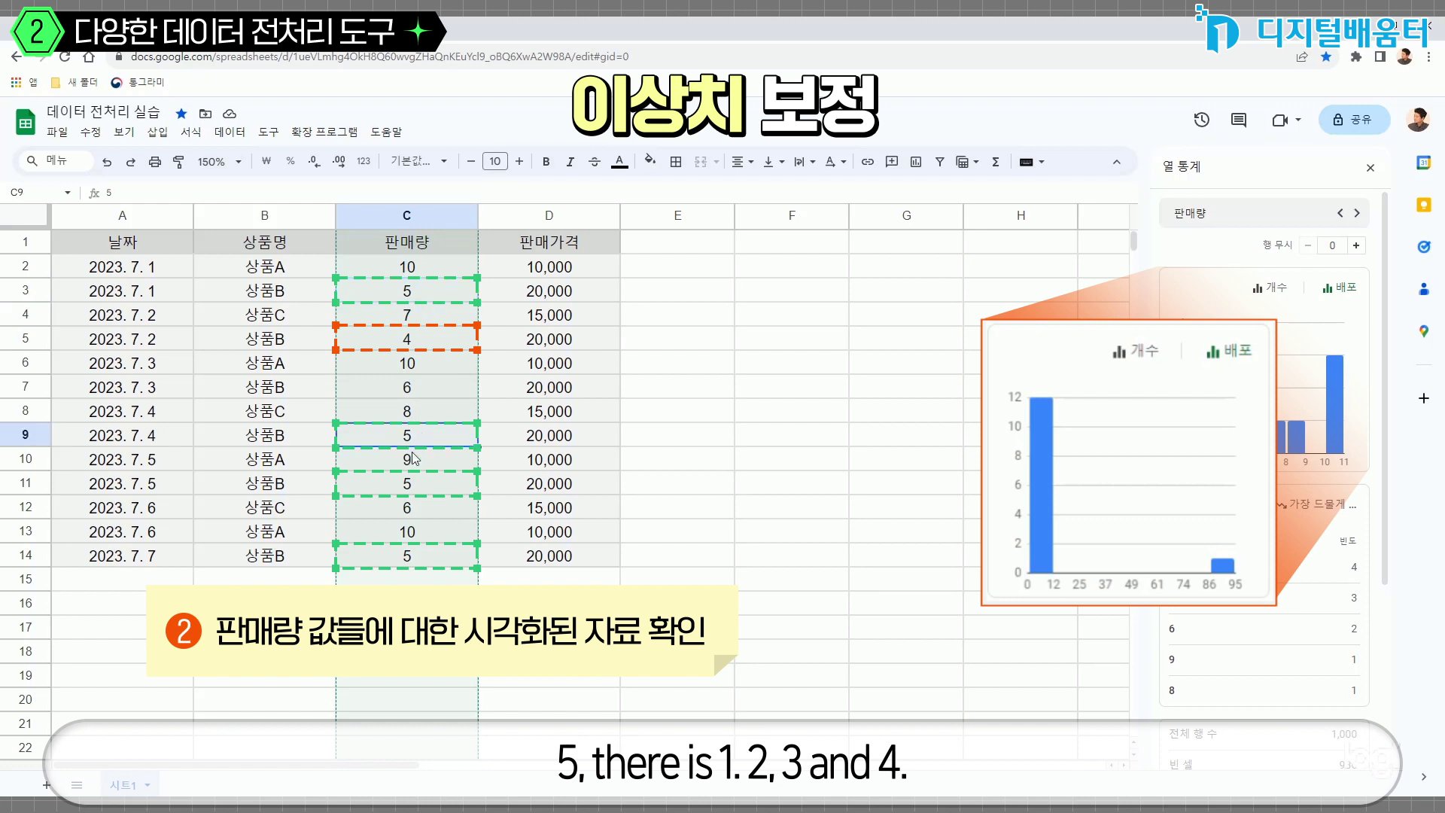
click(415, 483)
click(421, 557)
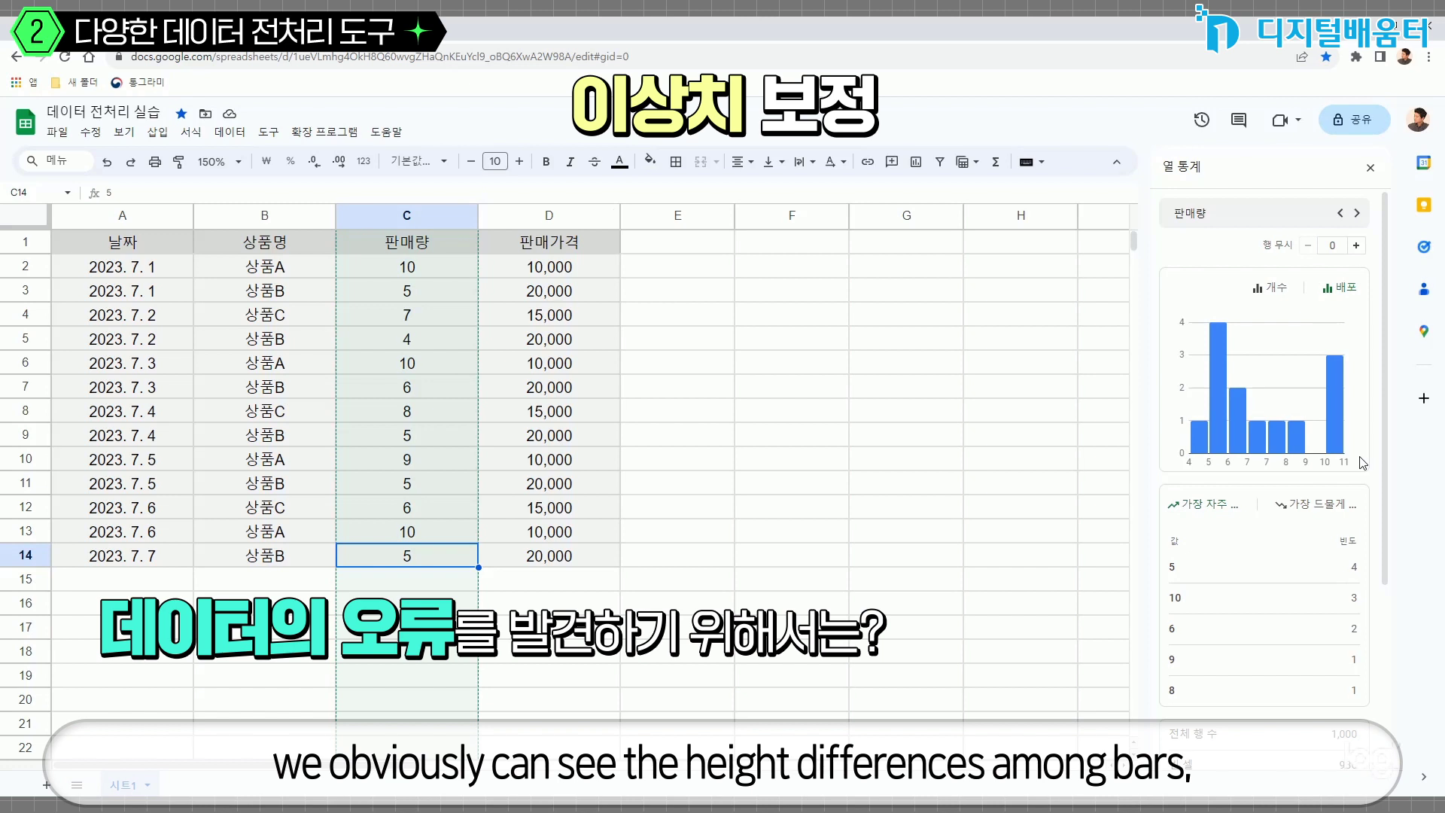
mouse_move(1218, 341)
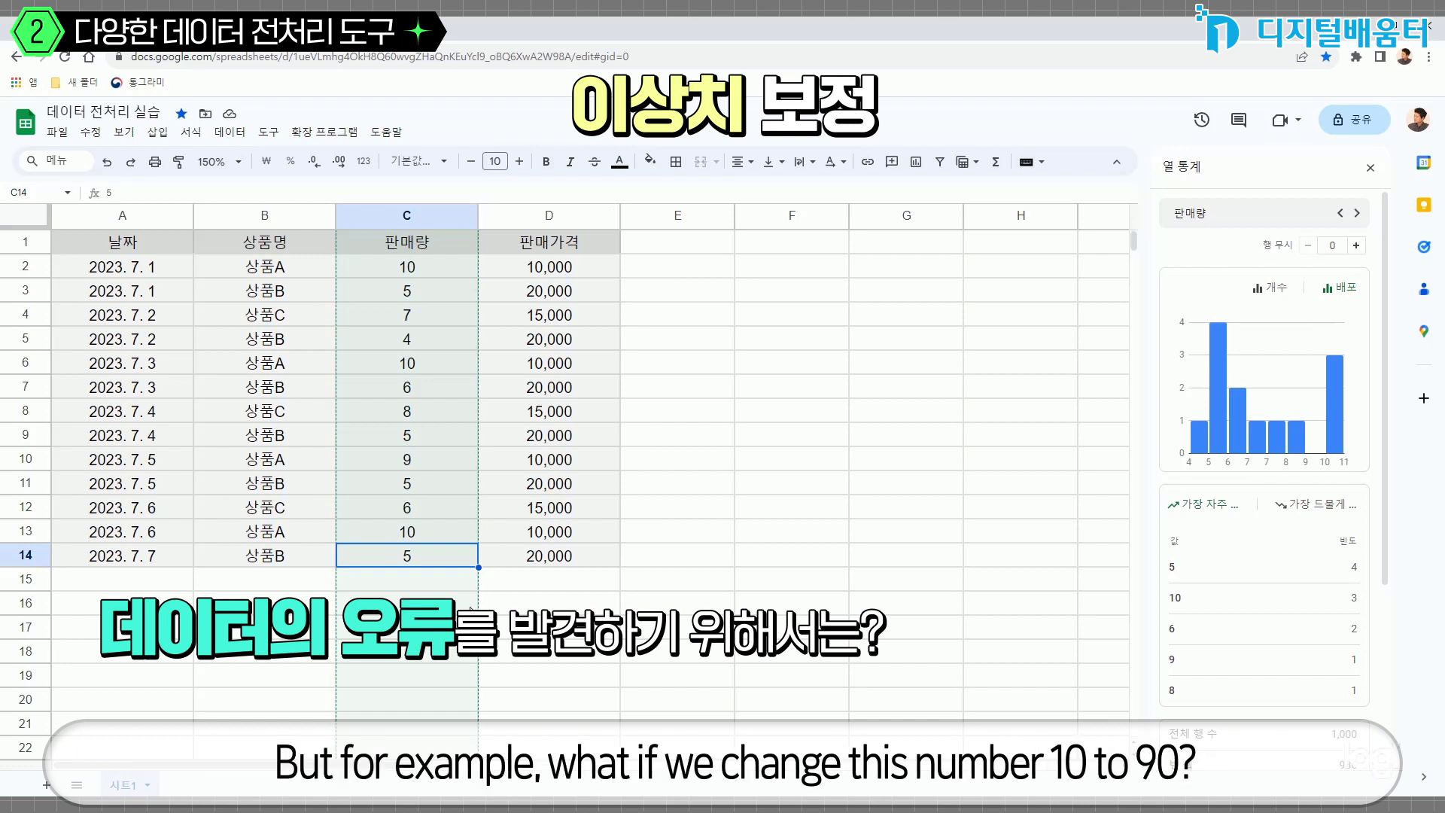
Change the sales volume in C13 to 90 and examine the distribution chart for the outlier.
click(365, 535)
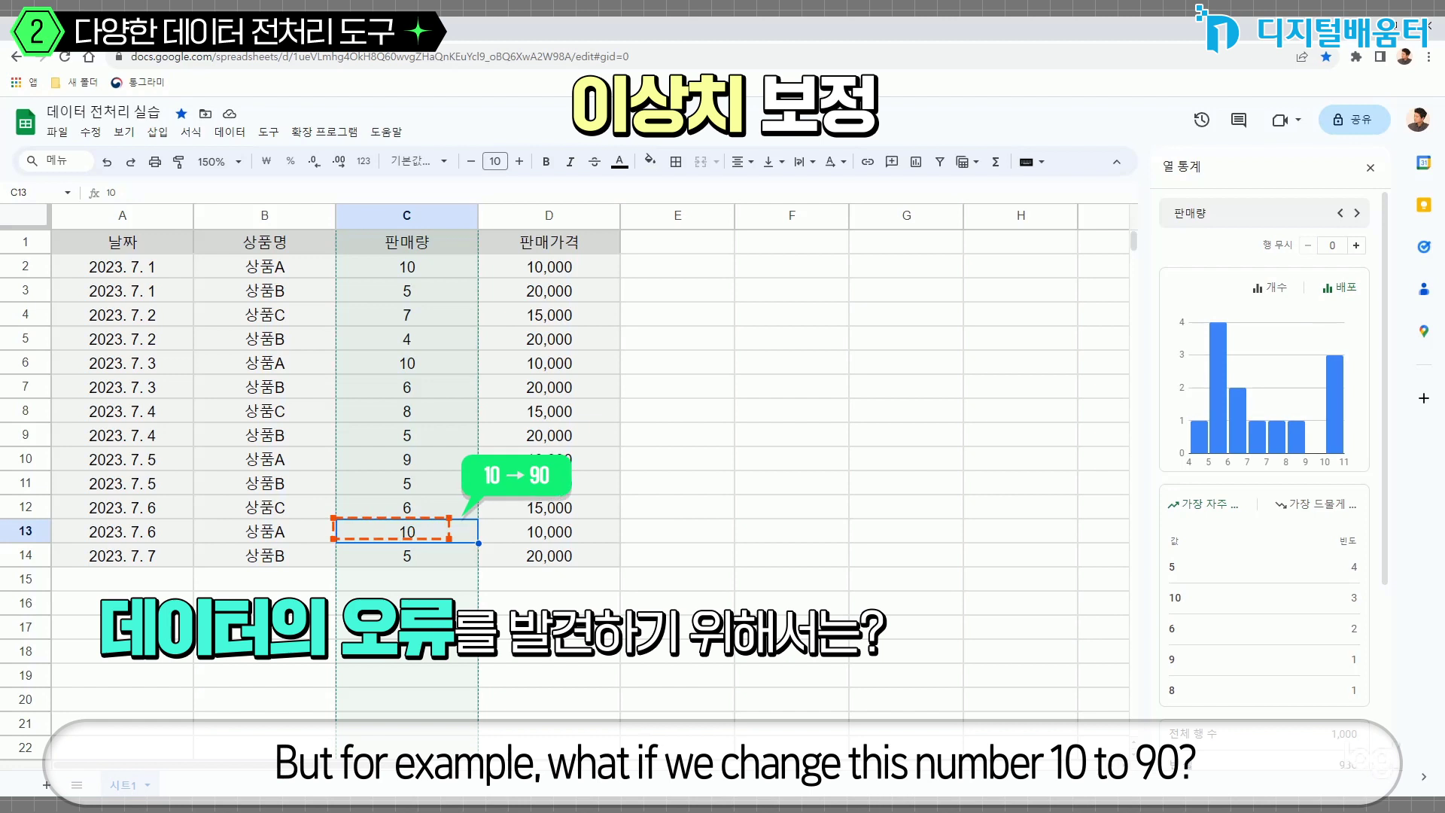
text(90)
key(Return)
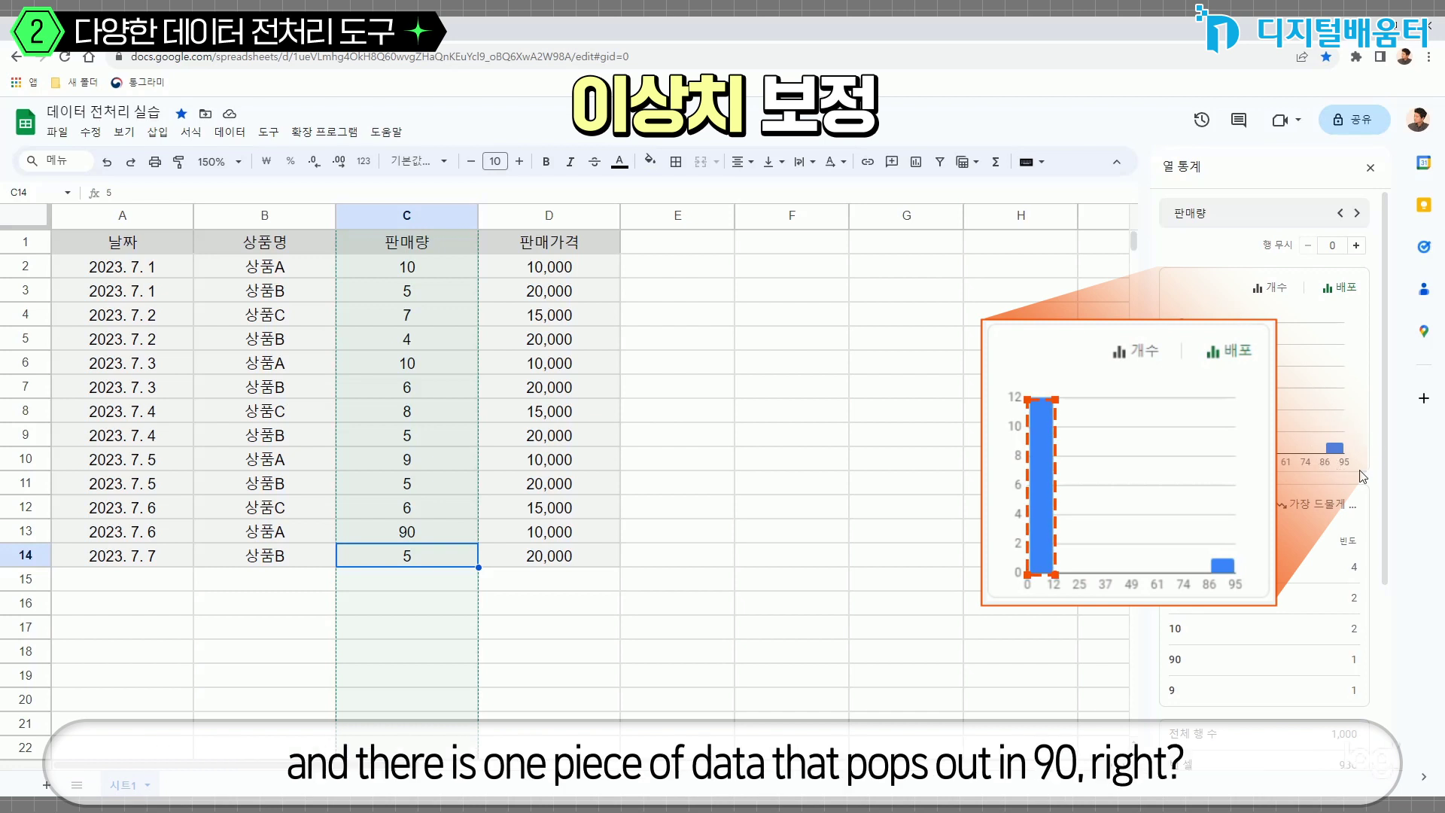
mouse_move(1335, 452)
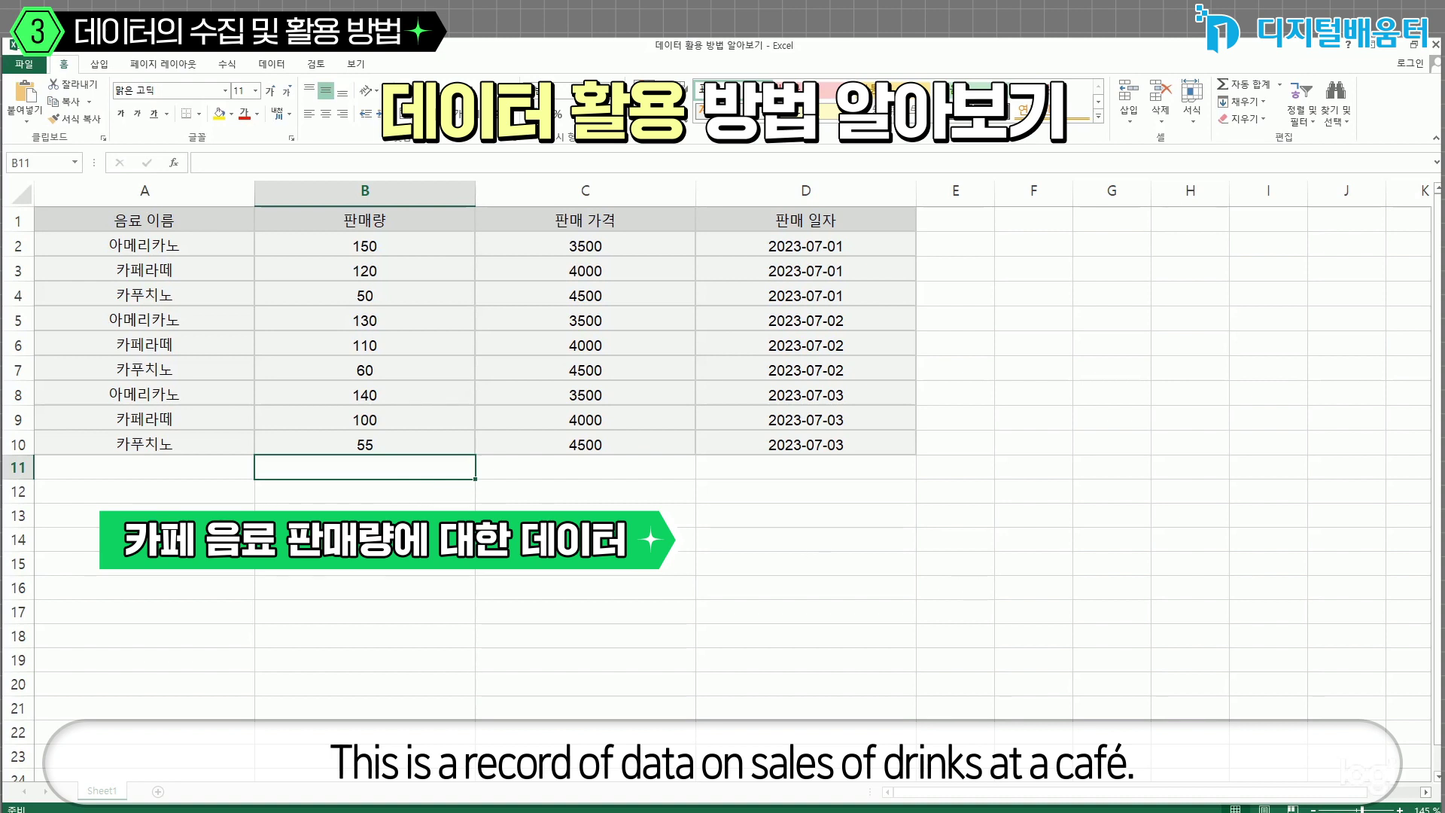
Switch to the café drink sales workbook in Excel and review the drink name, sales volume, price and date column headers.
click(1151, 484)
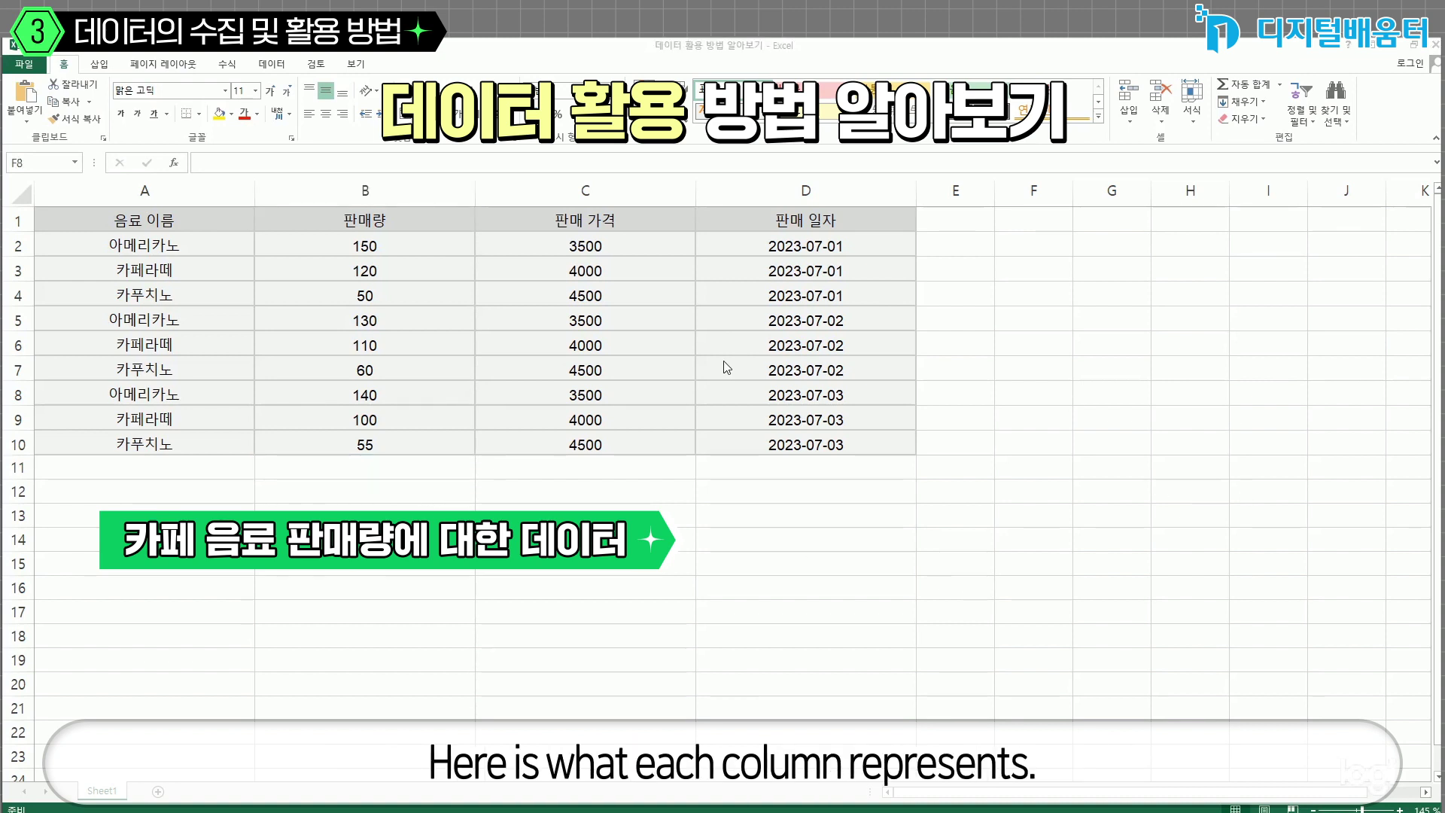
click(226, 219)
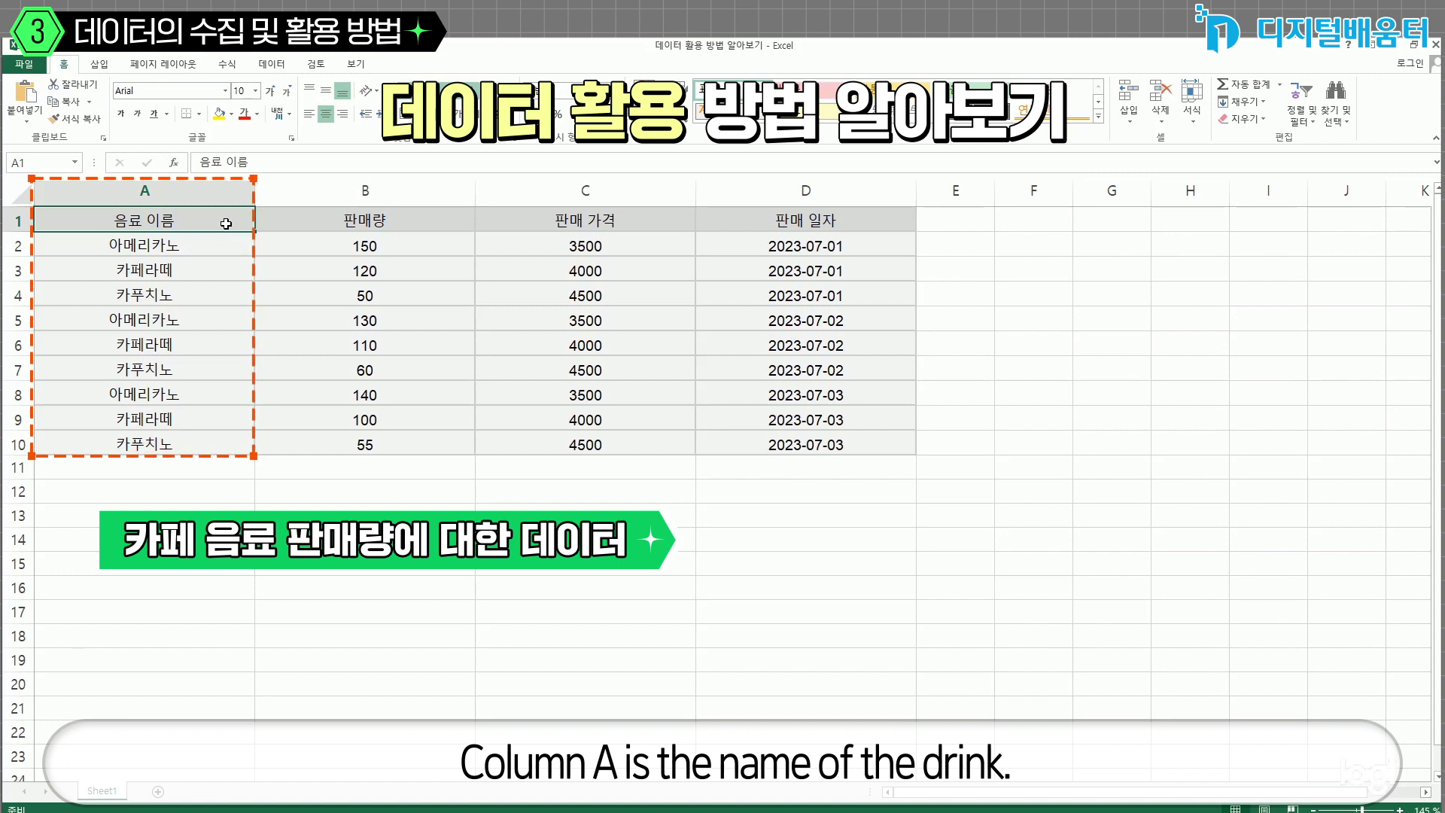
click(337, 219)
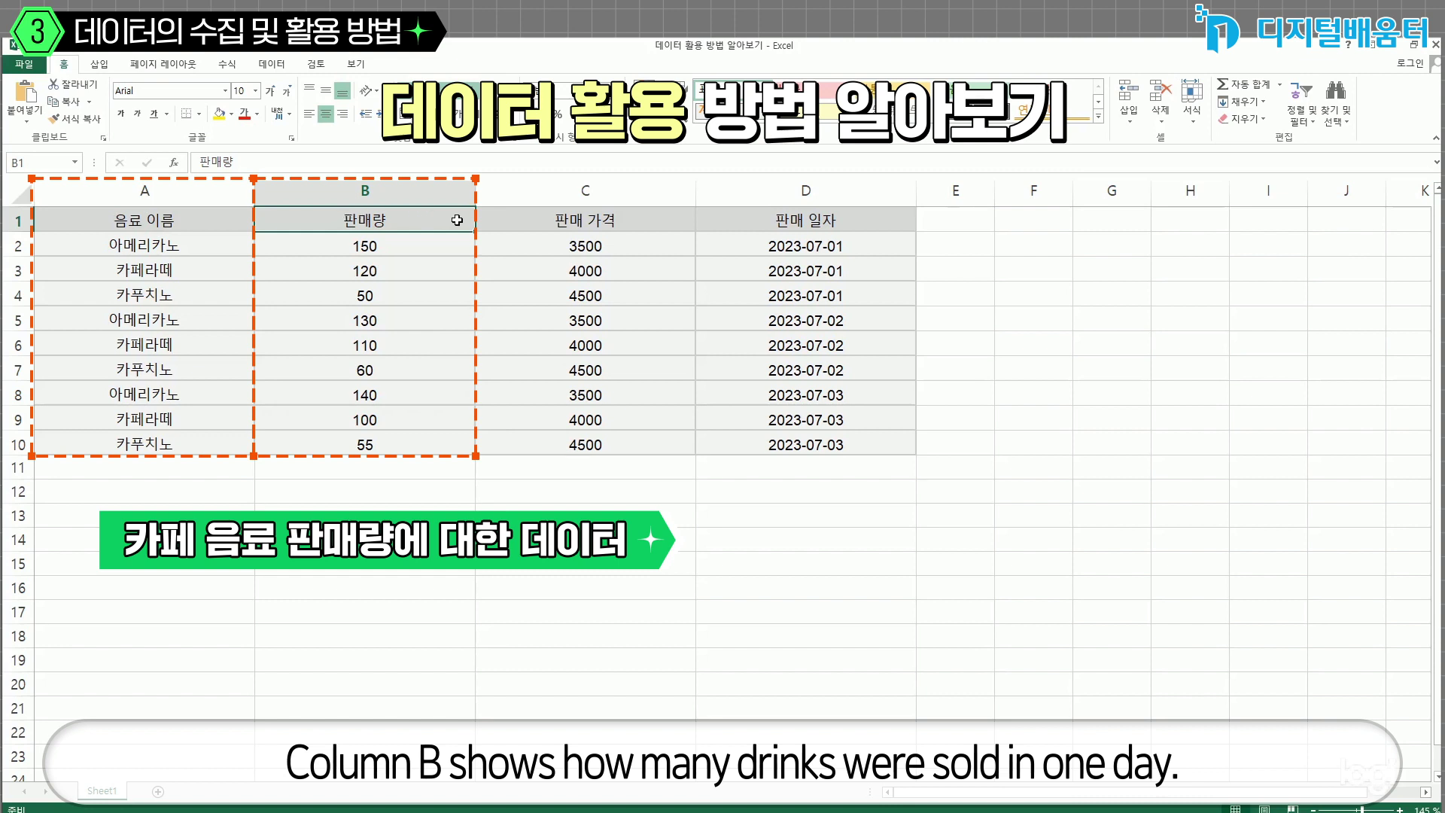
click(501, 228)
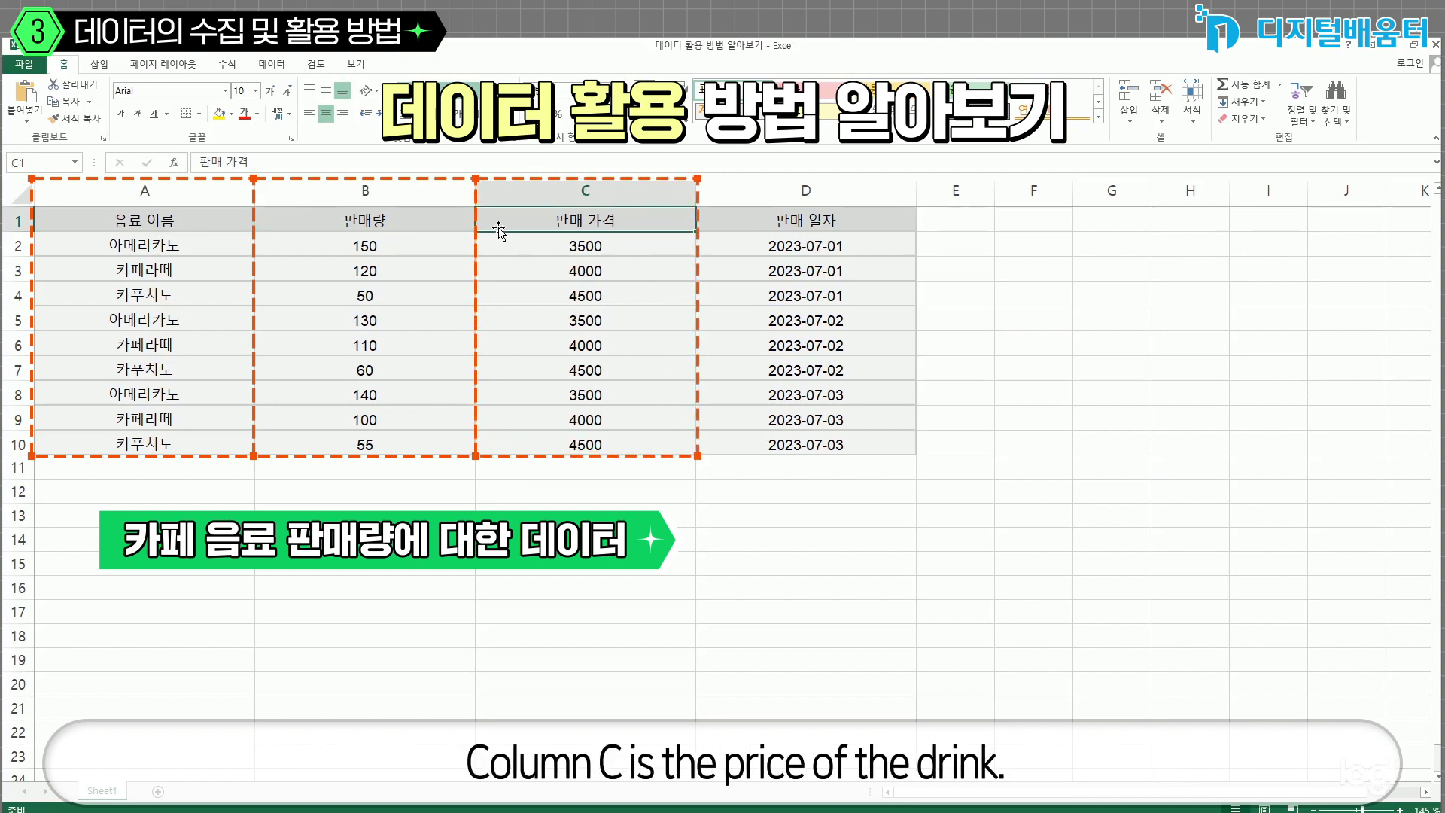
click(761, 219)
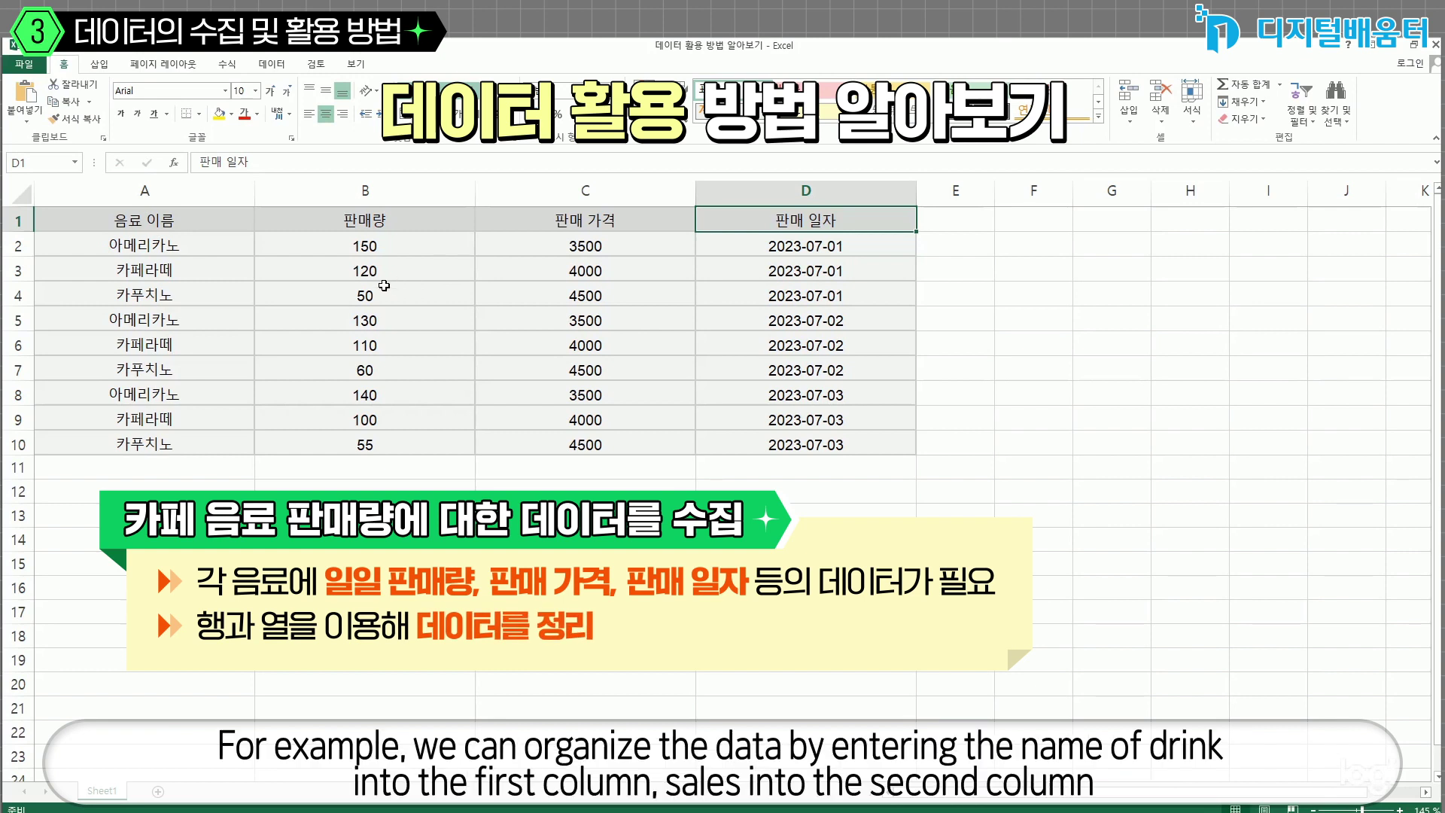
click(192, 222)
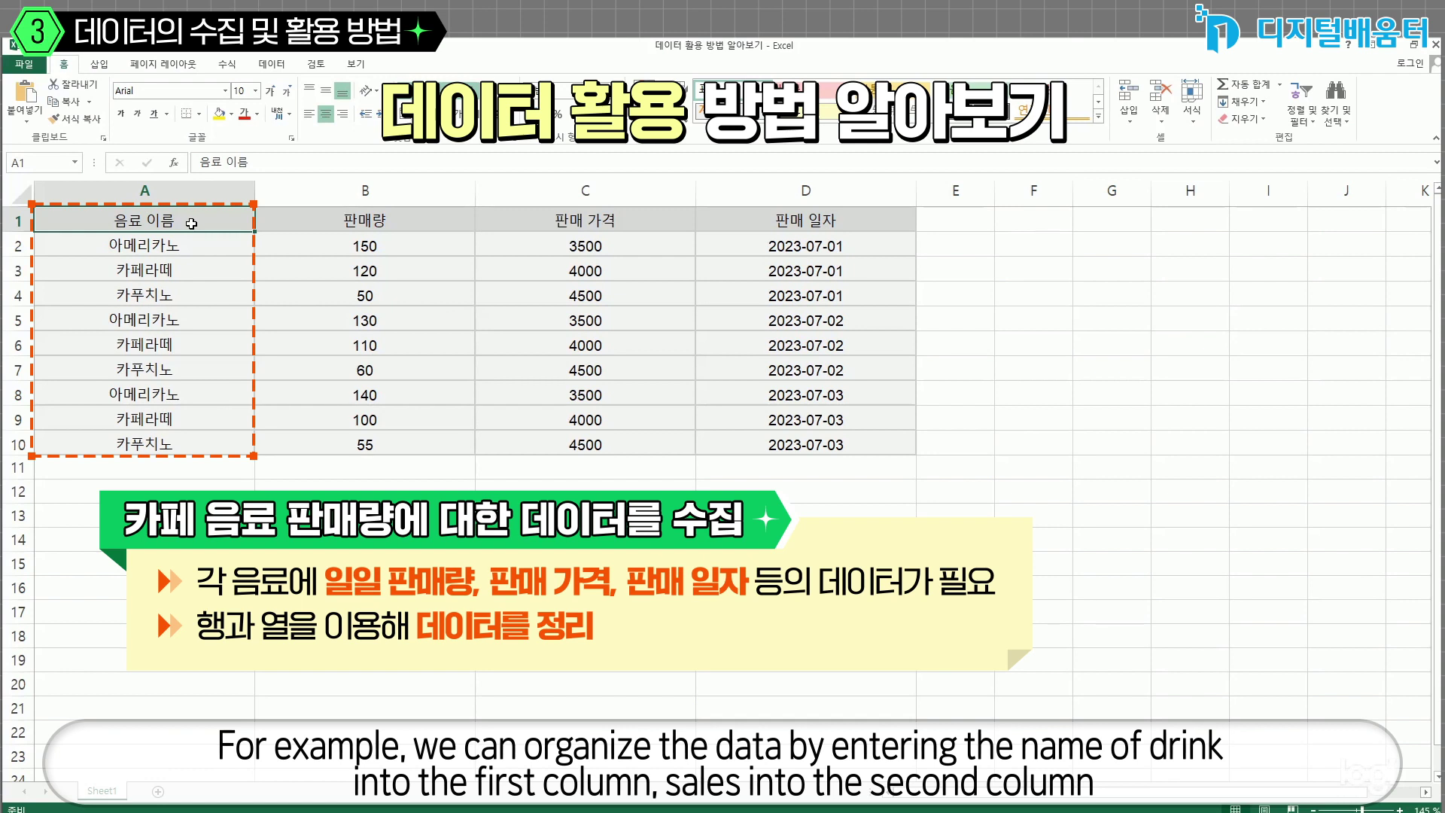
click(314, 222)
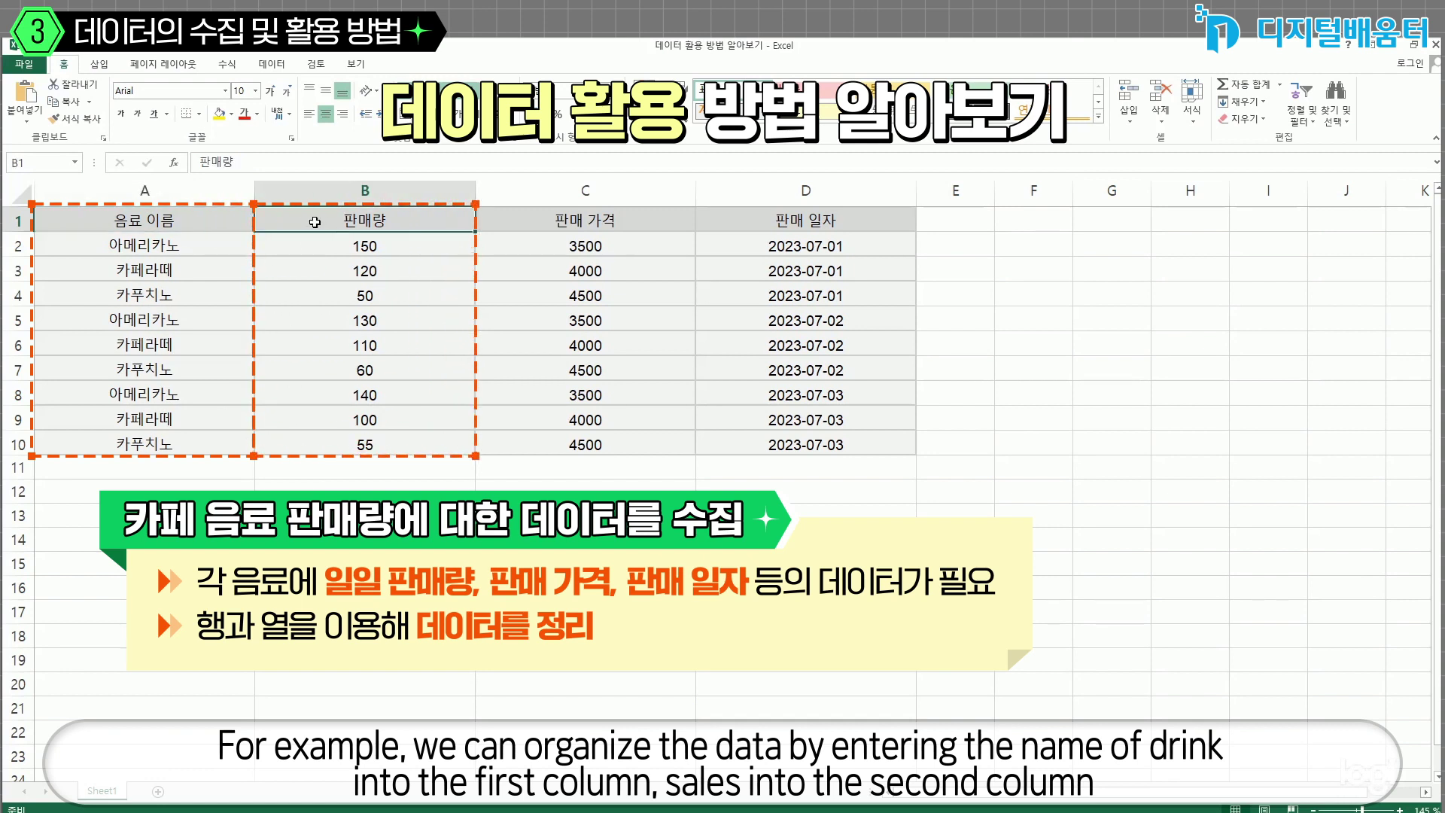
click(538, 223)
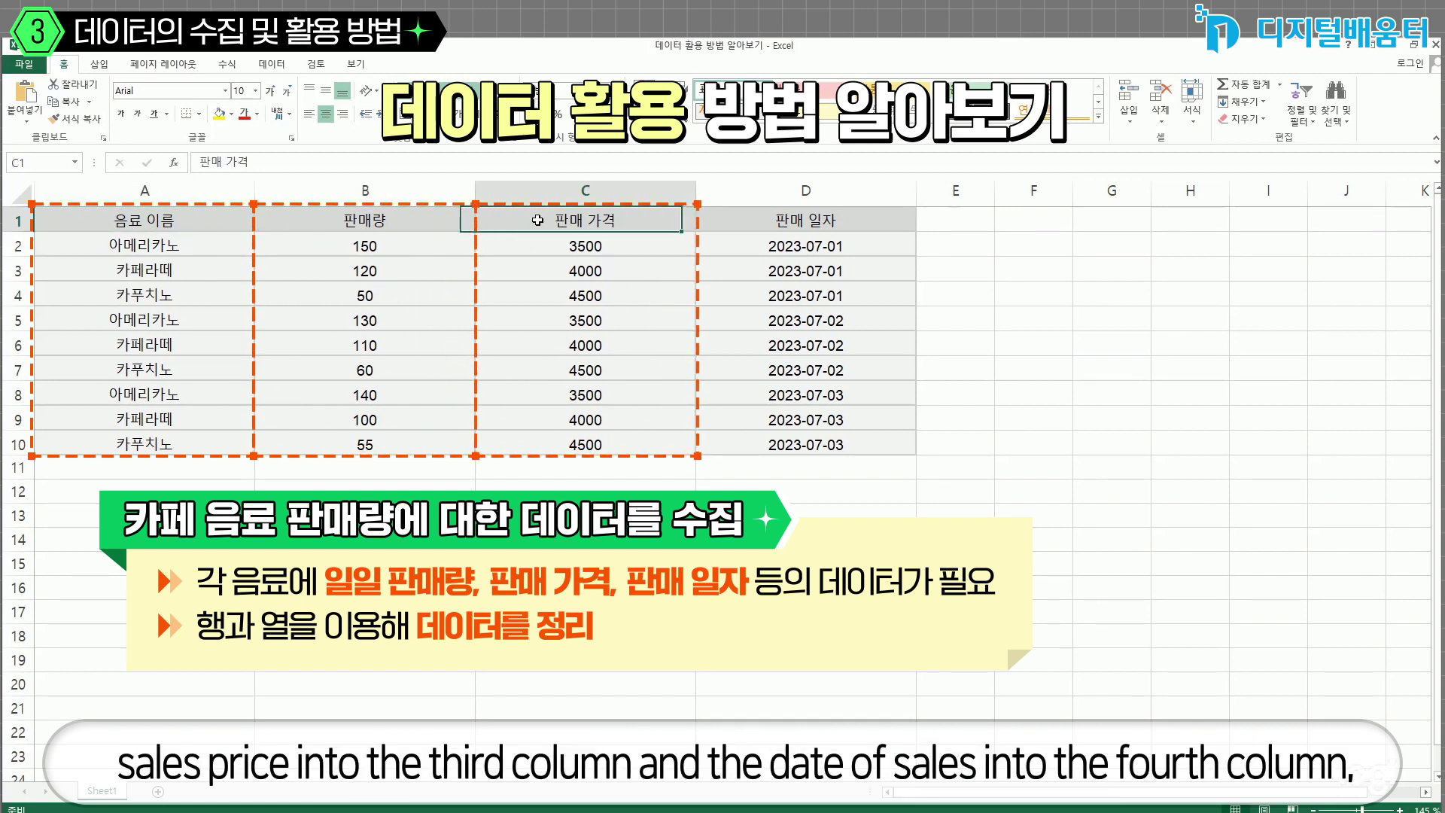
click(799, 218)
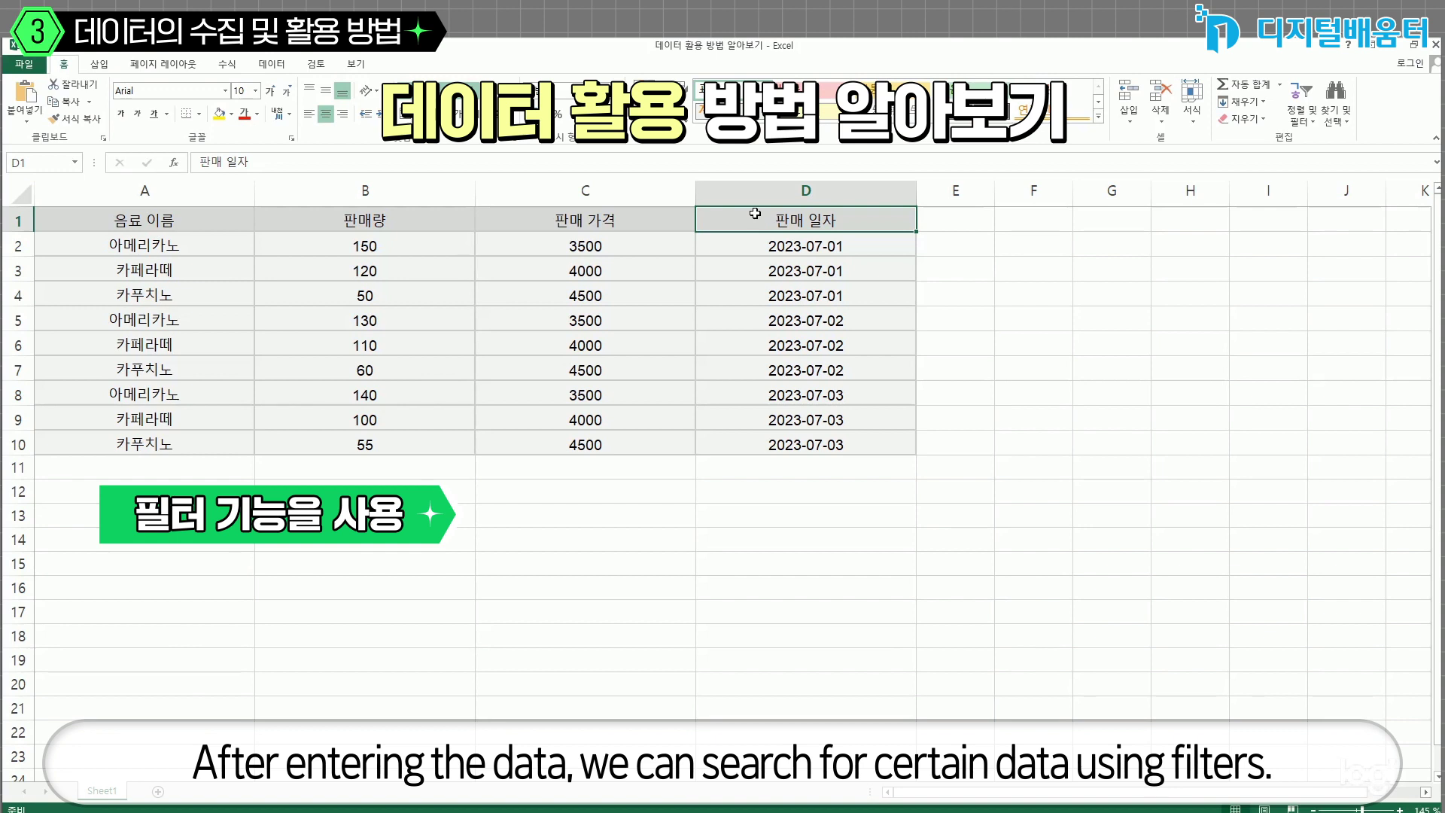
Add filters to the table's header row, starting from the sales volume (판매량) header in B1.
click(360, 219)
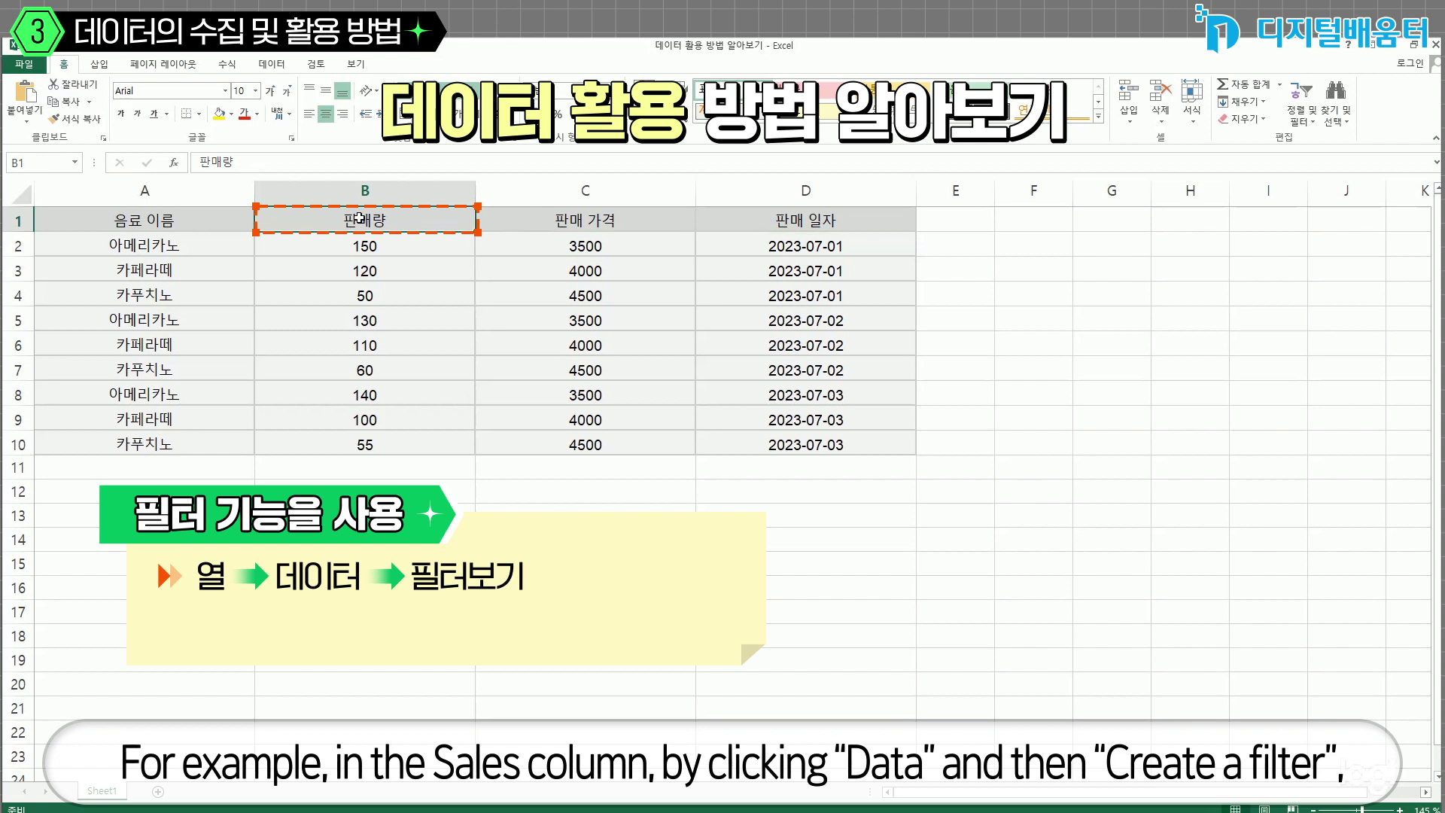
click(272, 64)
click(372, 97)
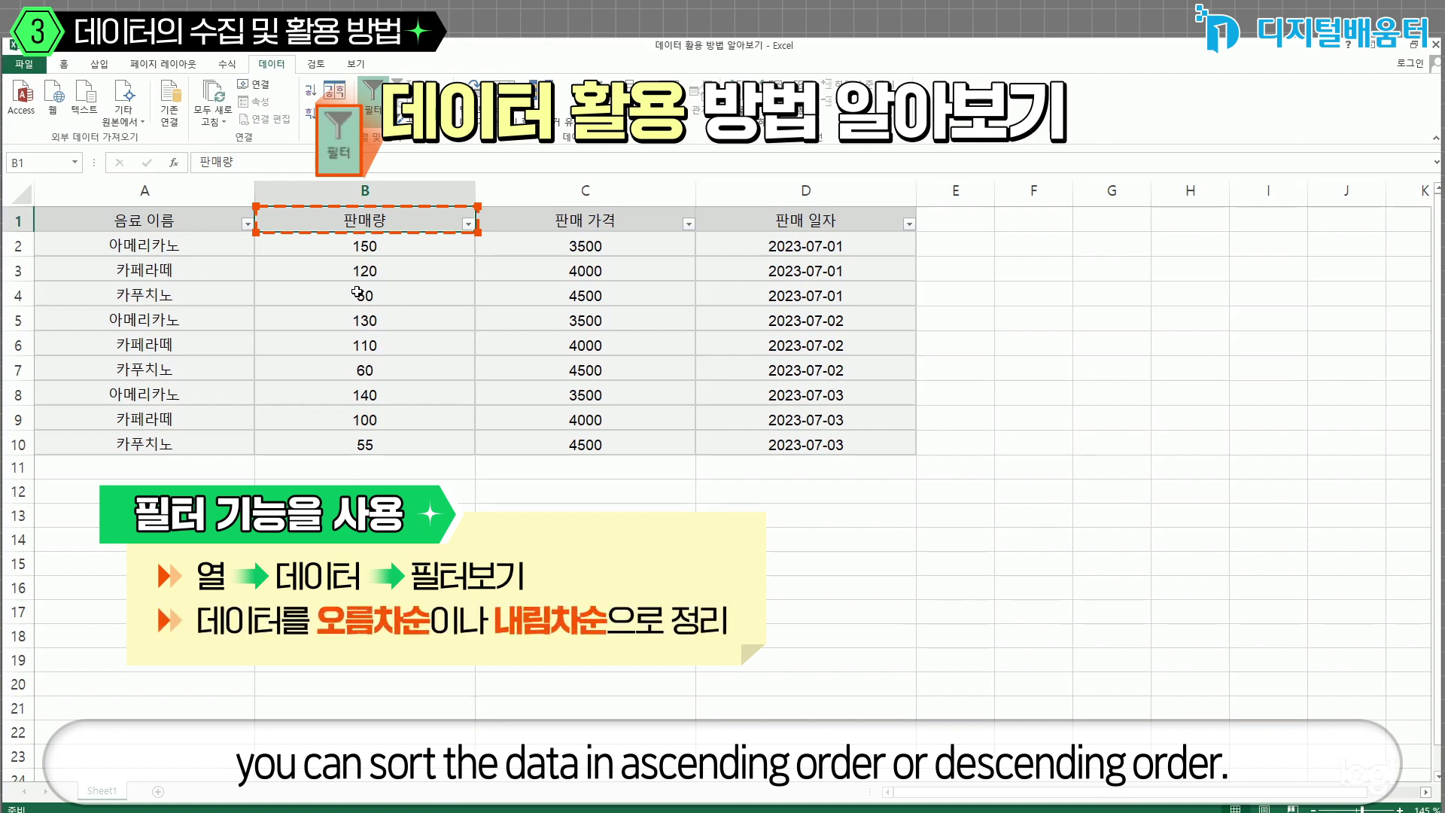
Sort the drink sales table by sales volume (판매량) in descending order and review the values in B2:B10.
drag(368, 248, 366, 443)
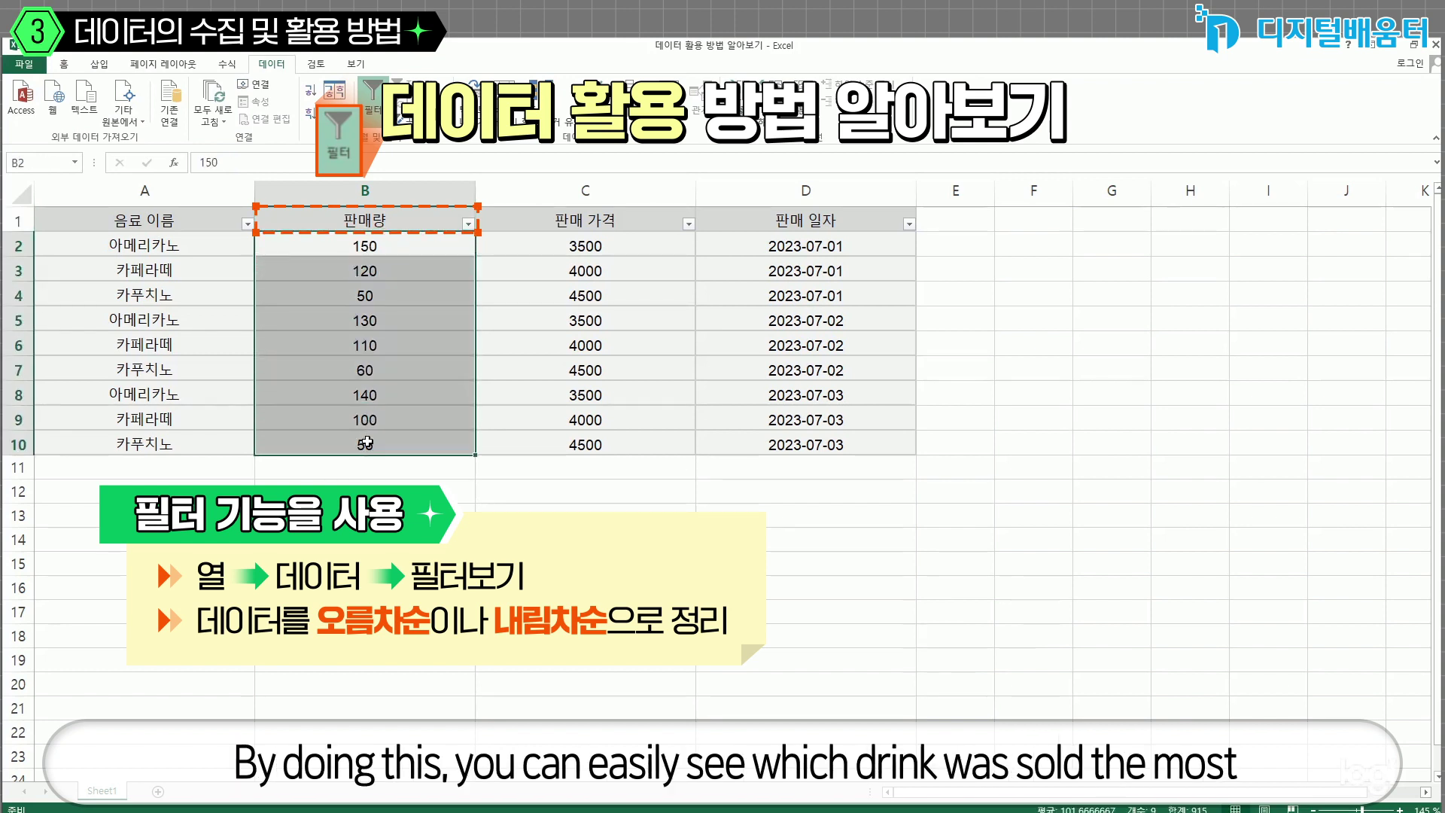
click(397, 392)
click(452, 223)
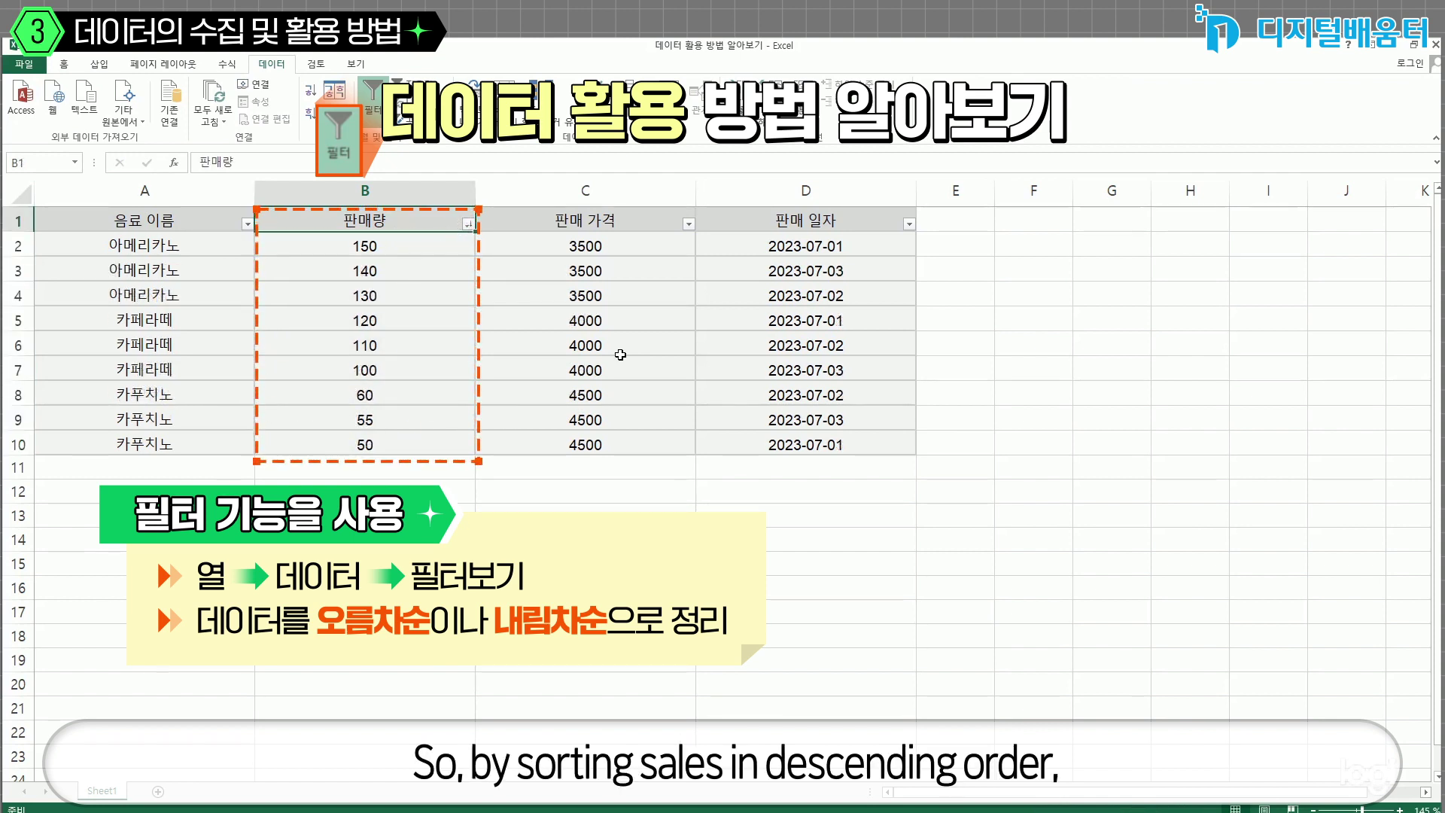
drag(369, 245, 365, 444)
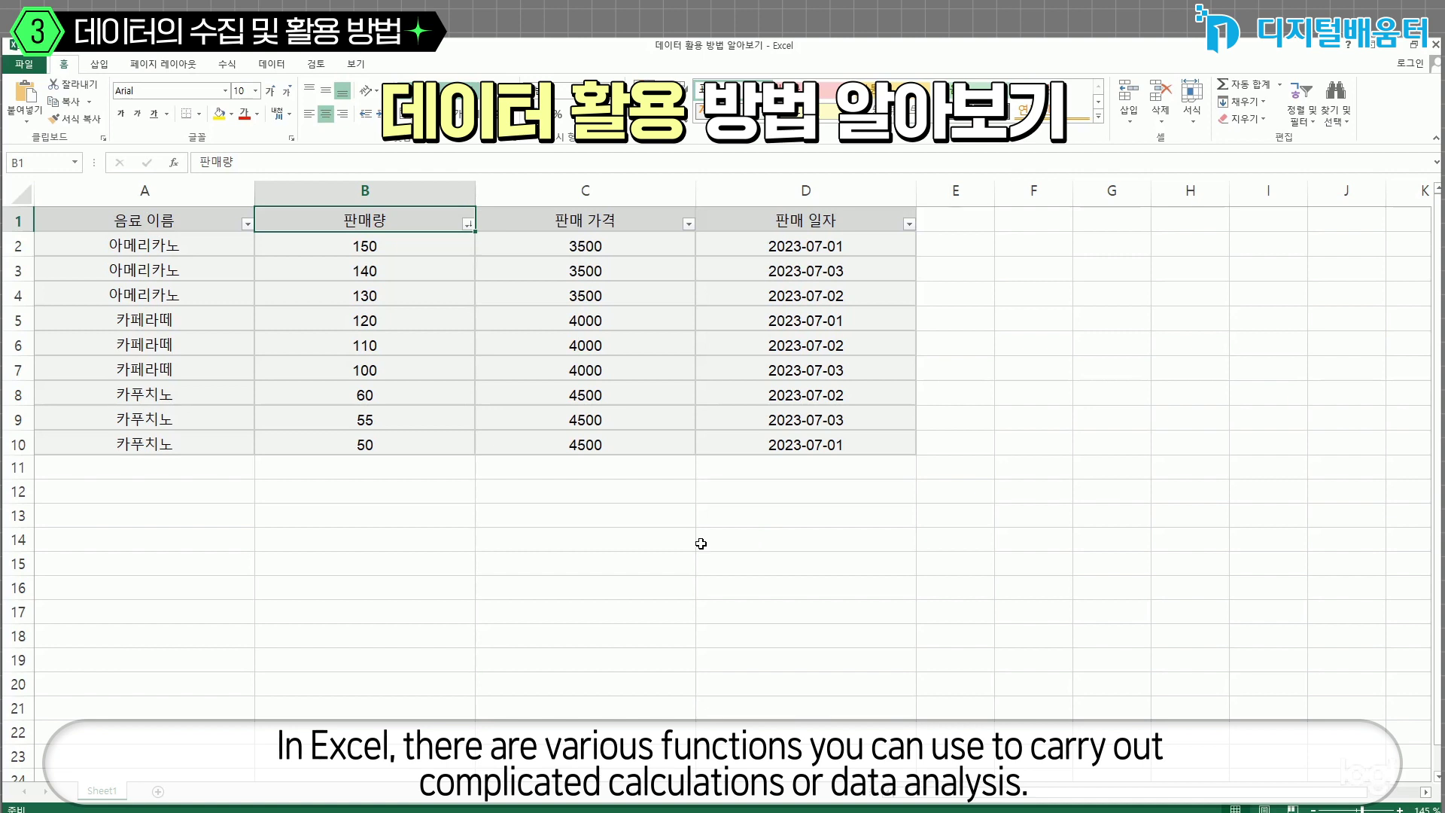
Calculate the average sales volume in B11 with the AVERAGE function over B2:B10.
click(386, 461)
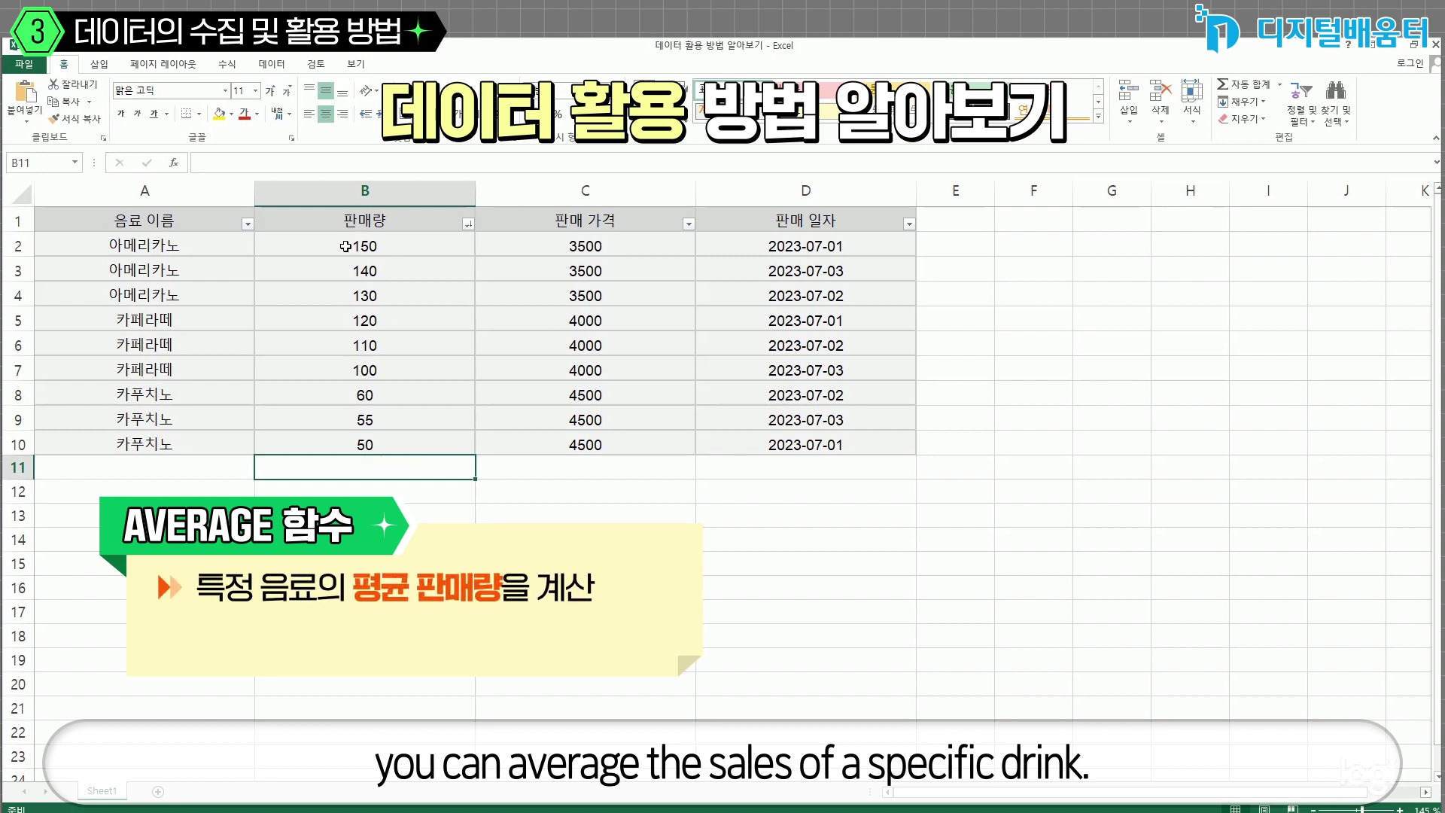
click(222, 64)
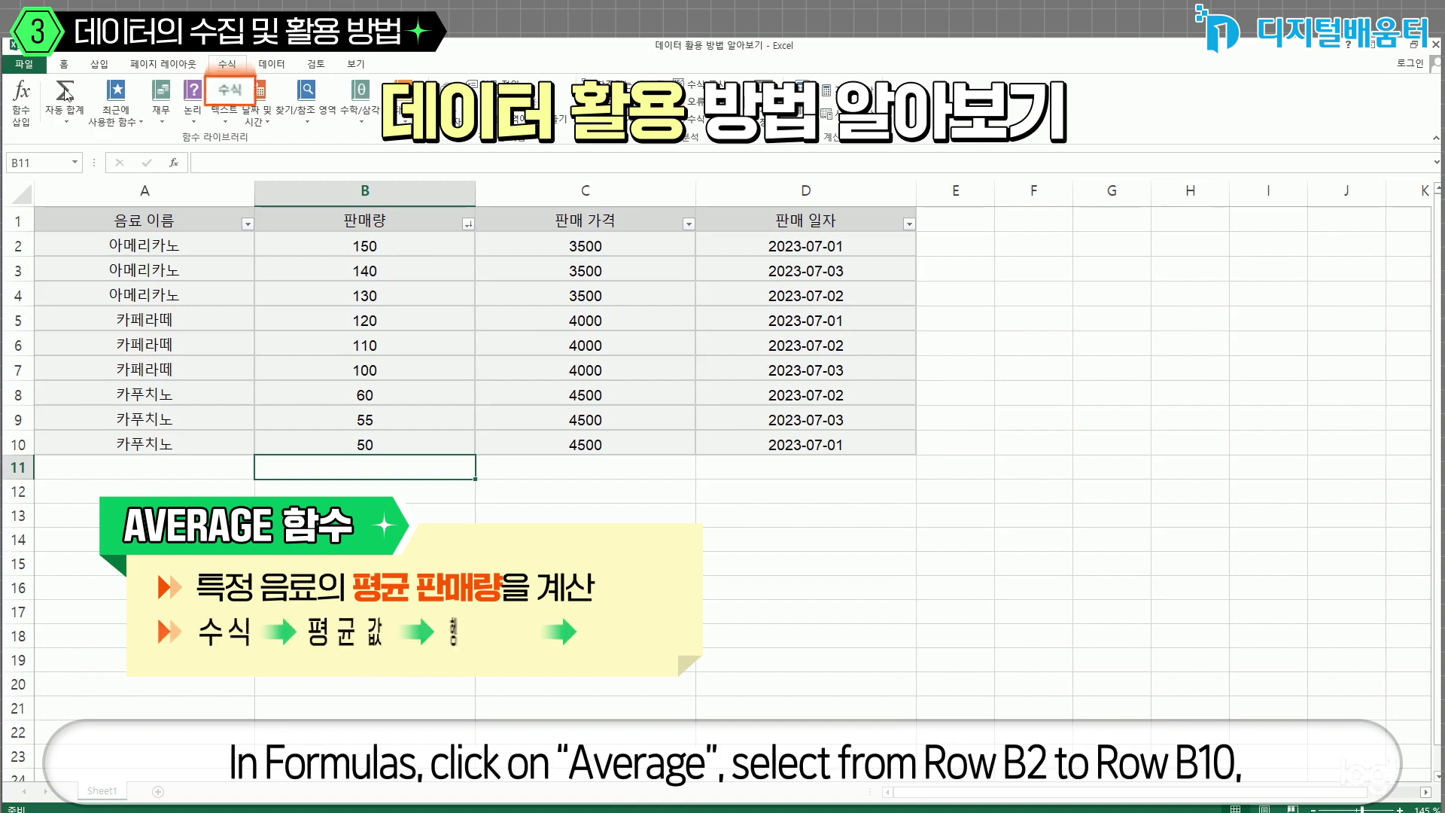
click(63, 124)
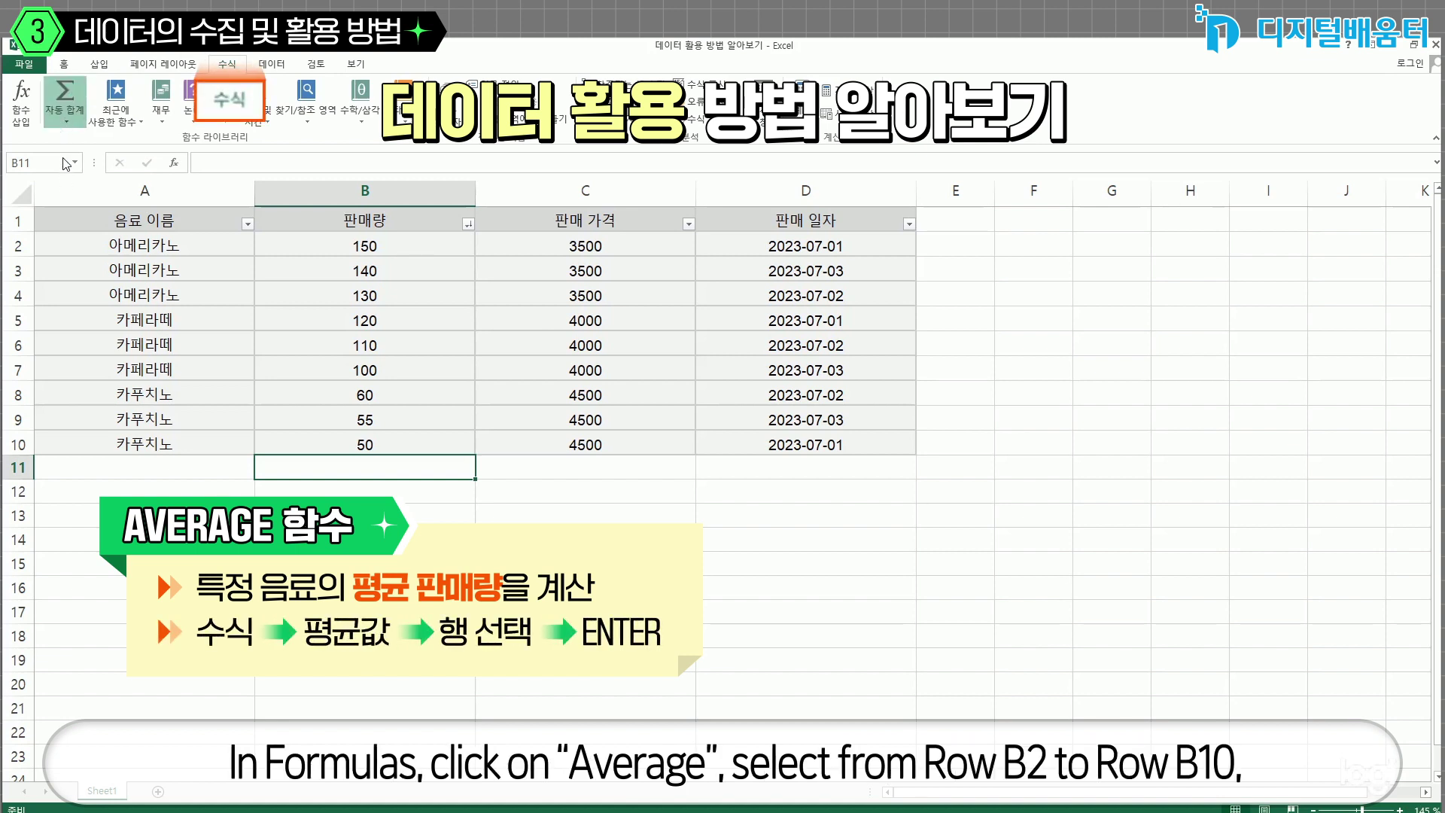
click(66, 167)
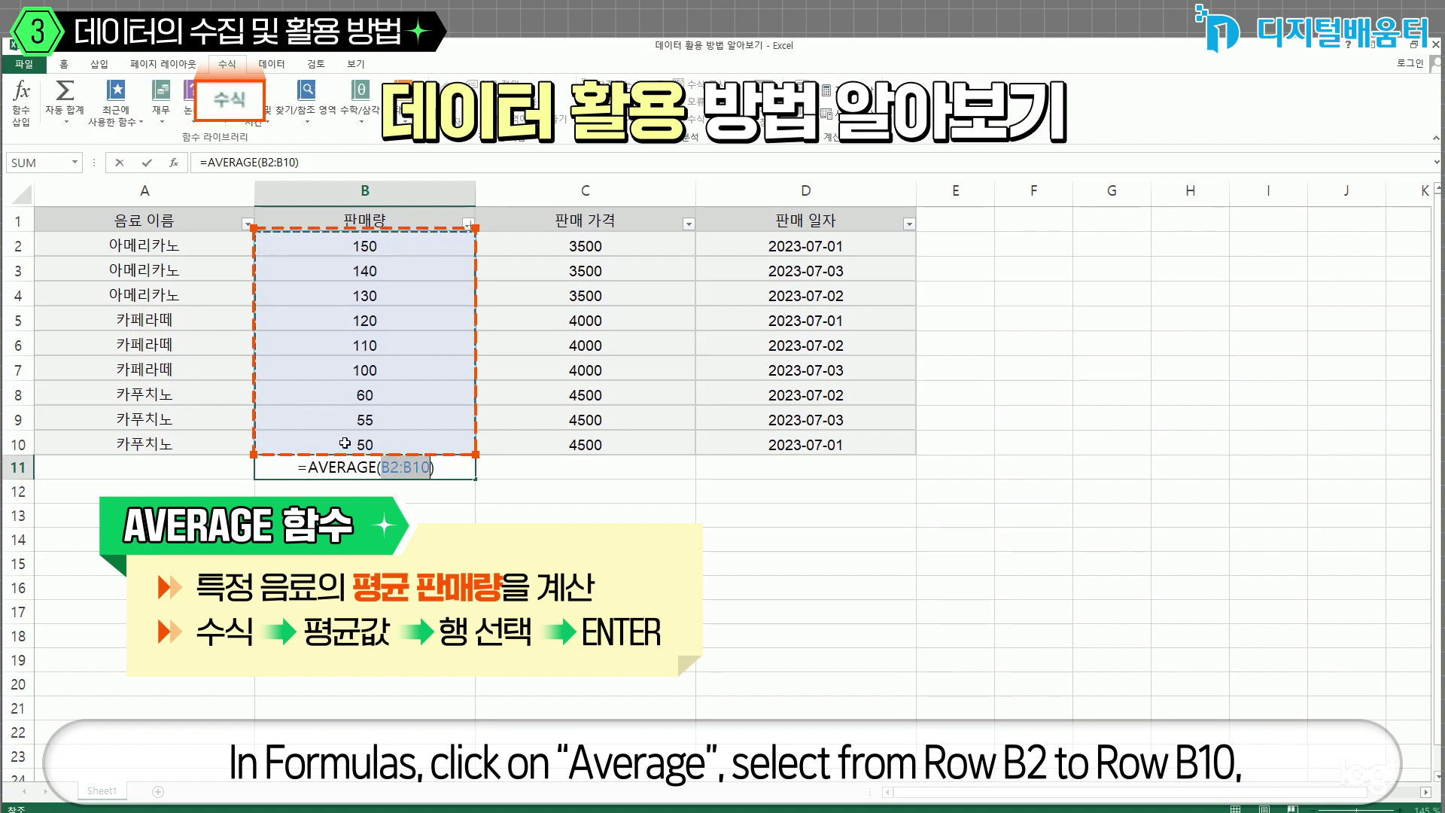
key(Return)
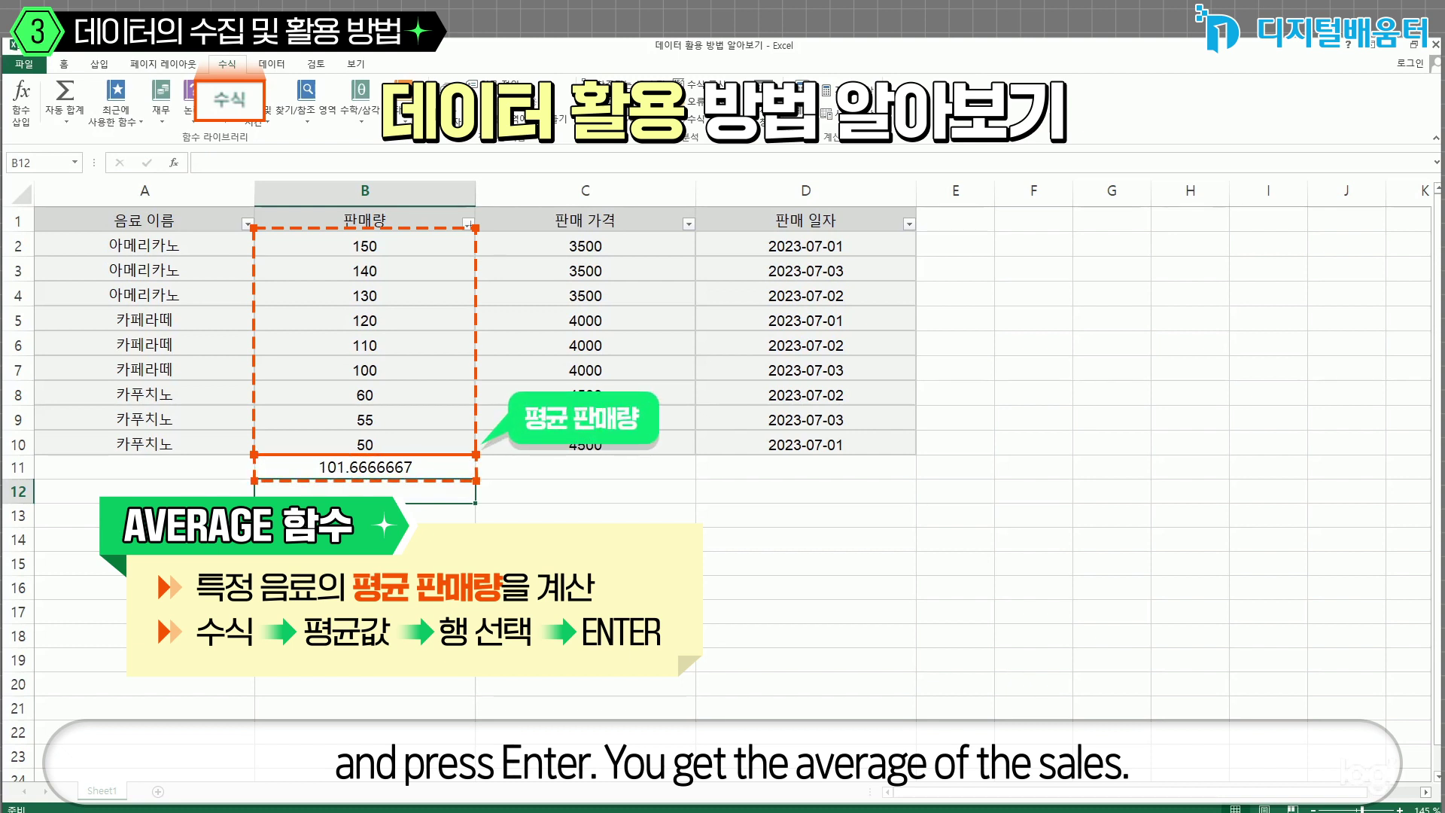
click(339, 462)
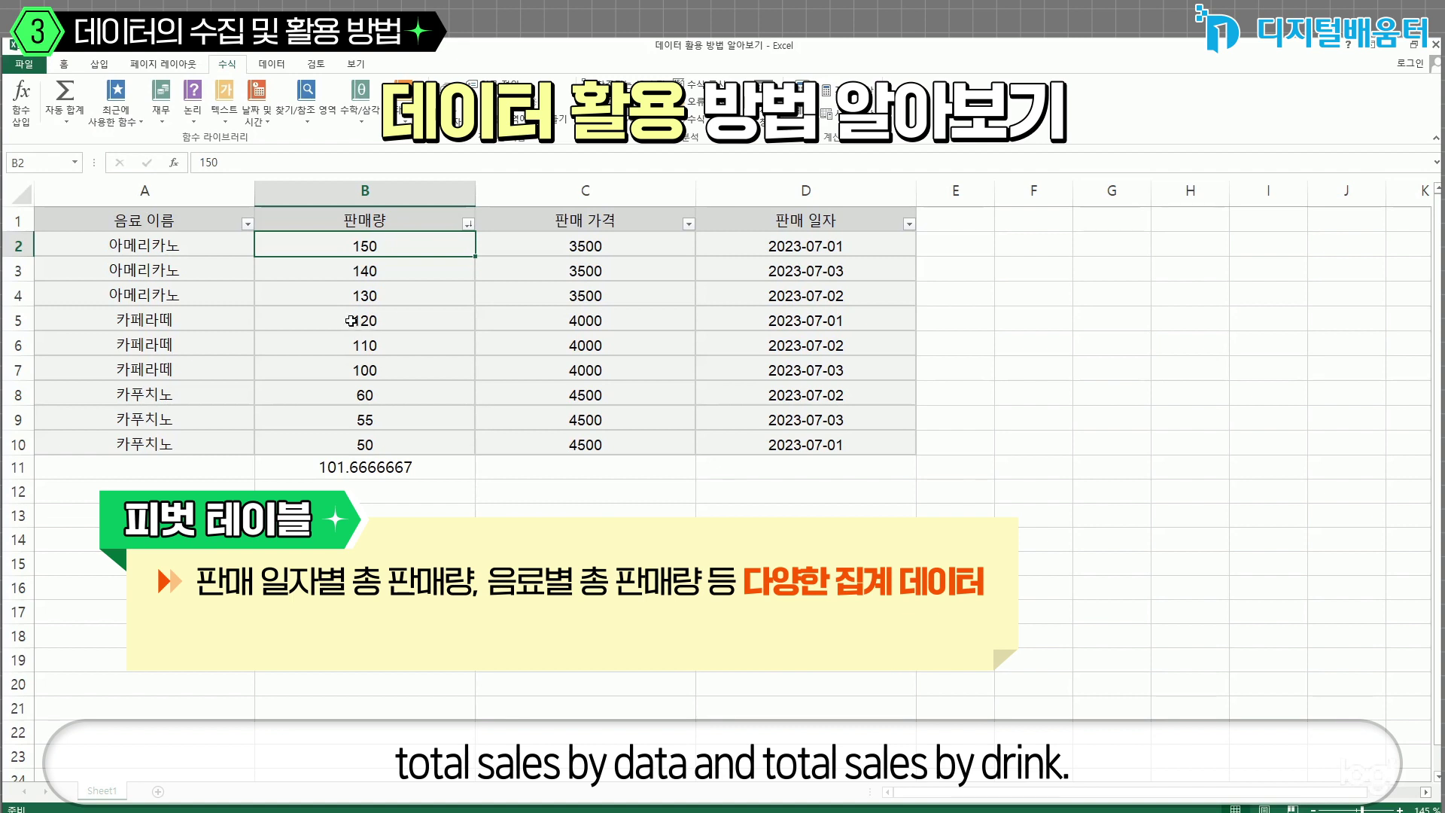
Create a pivot table on a new sheet from the drink sales data in A1:D10, excluding the average row.
click(98, 65)
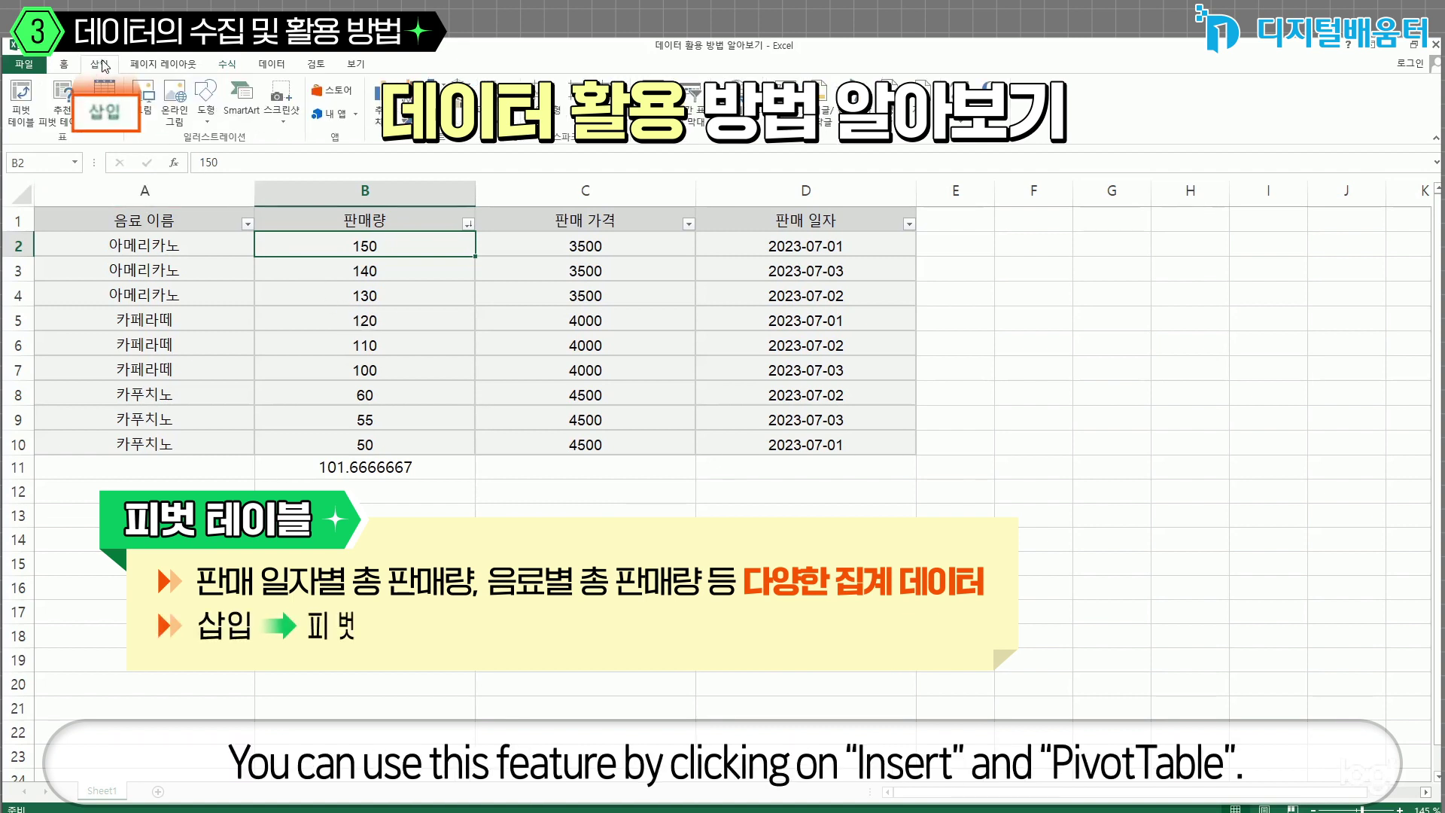
click(22, 96)
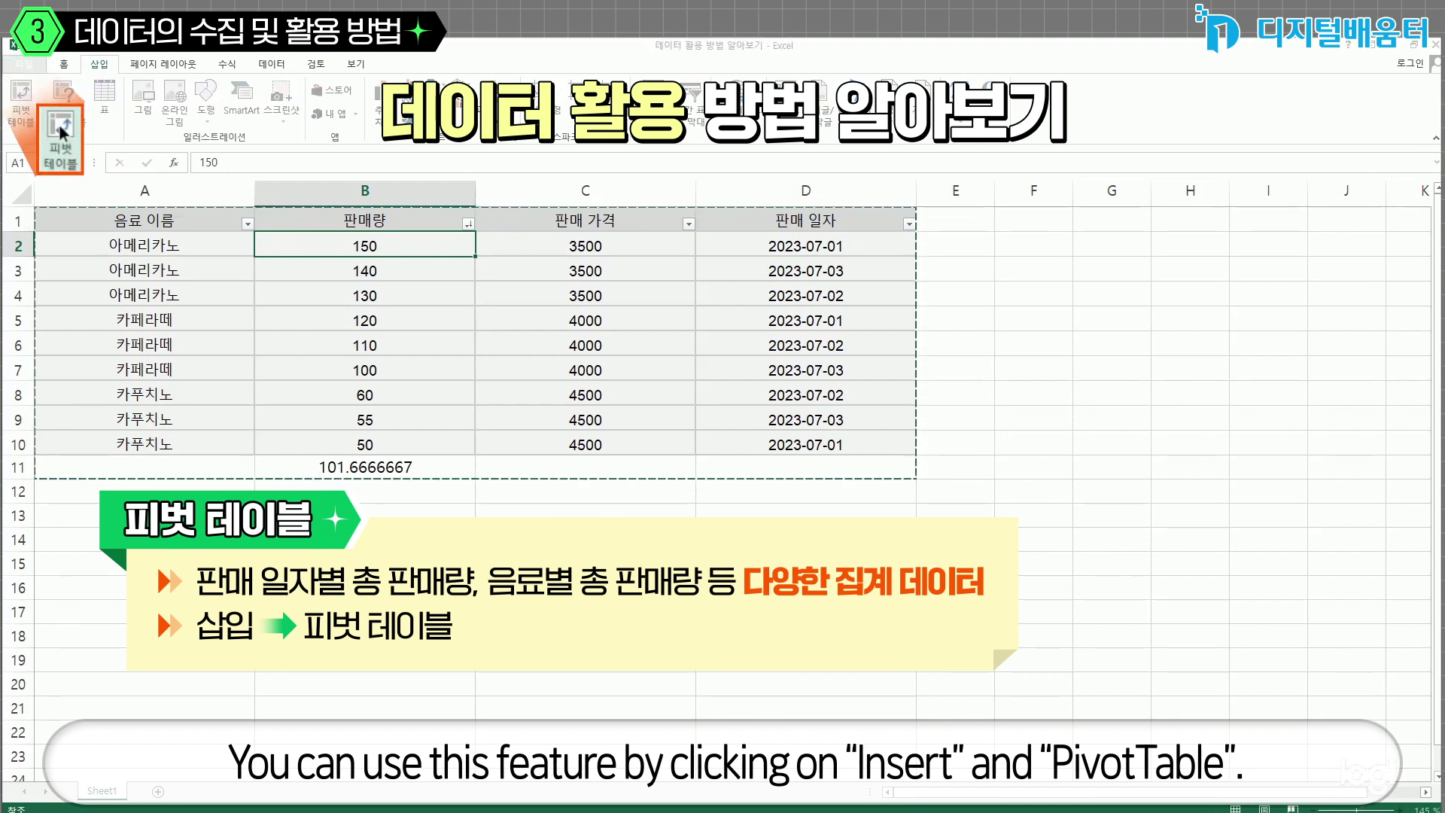
click(122, 219)
drag(491, 262, 856, 443)
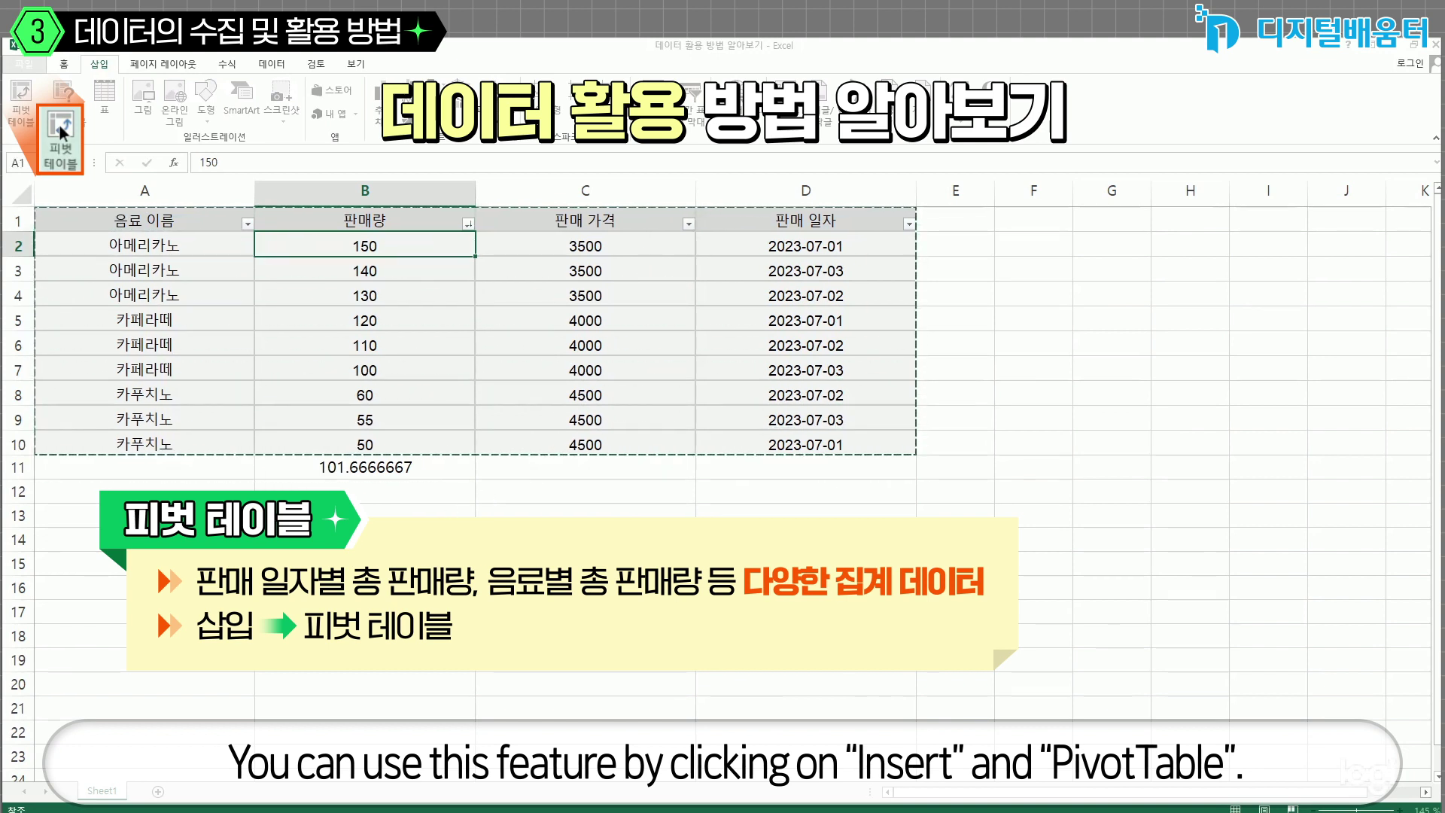
key(Escape)
click(62, 134)
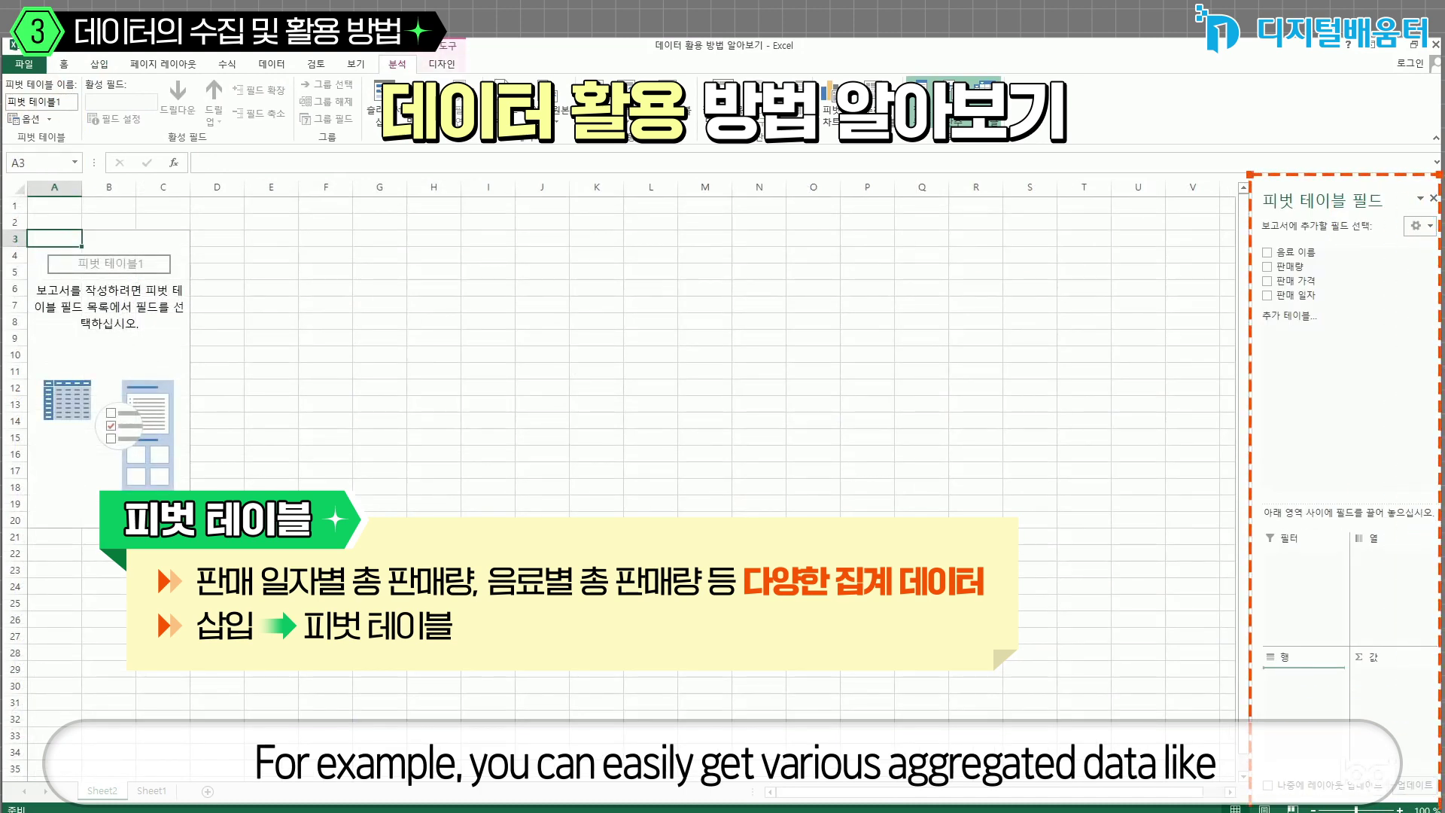
Summarise total sales by date, using 판매 일자 as the pivot table's row field and the sum of 판매량 as its value.
drag(1295, 295, 1288, 692)
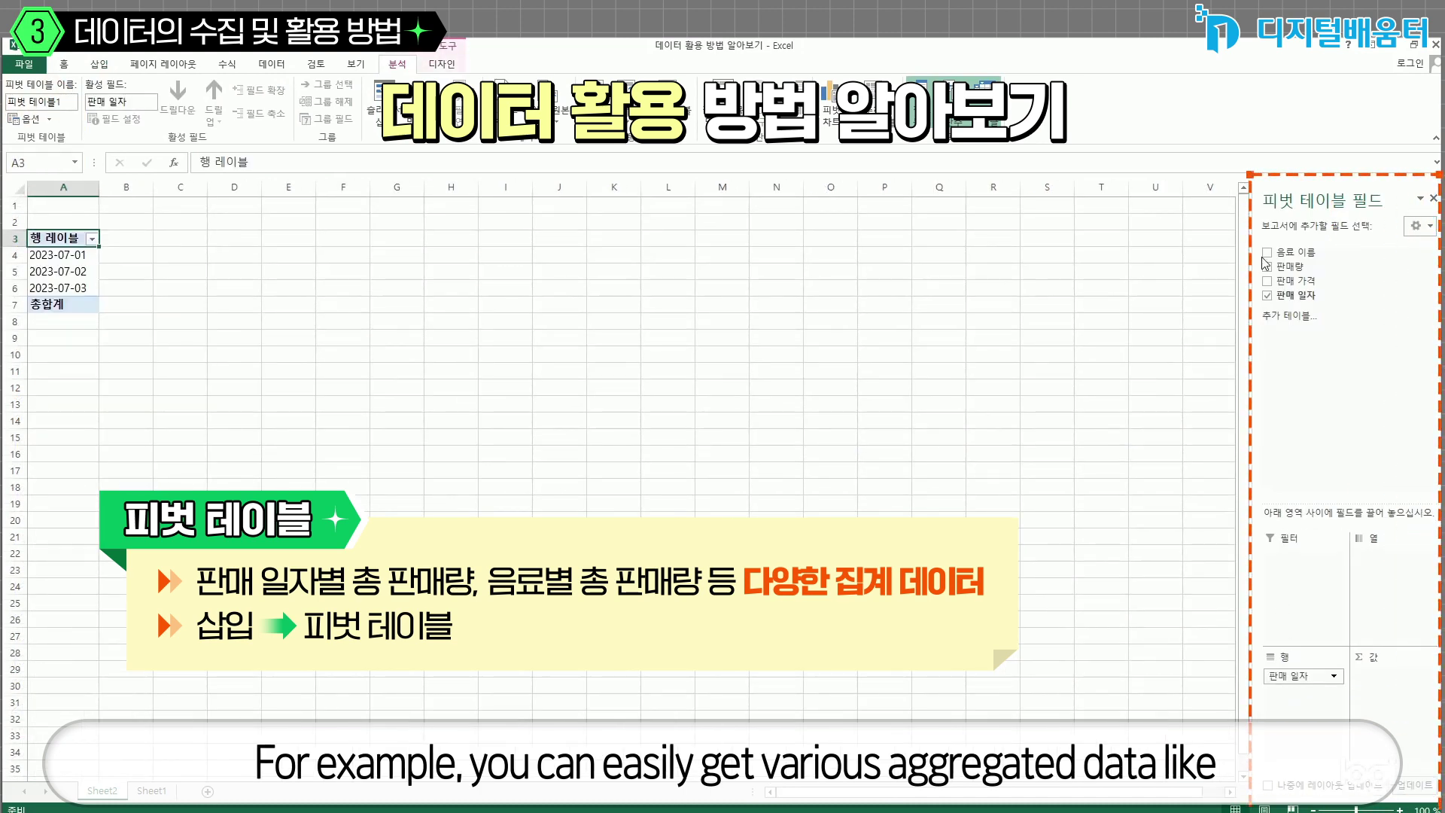
drag(1290, 266, 1385, 692)
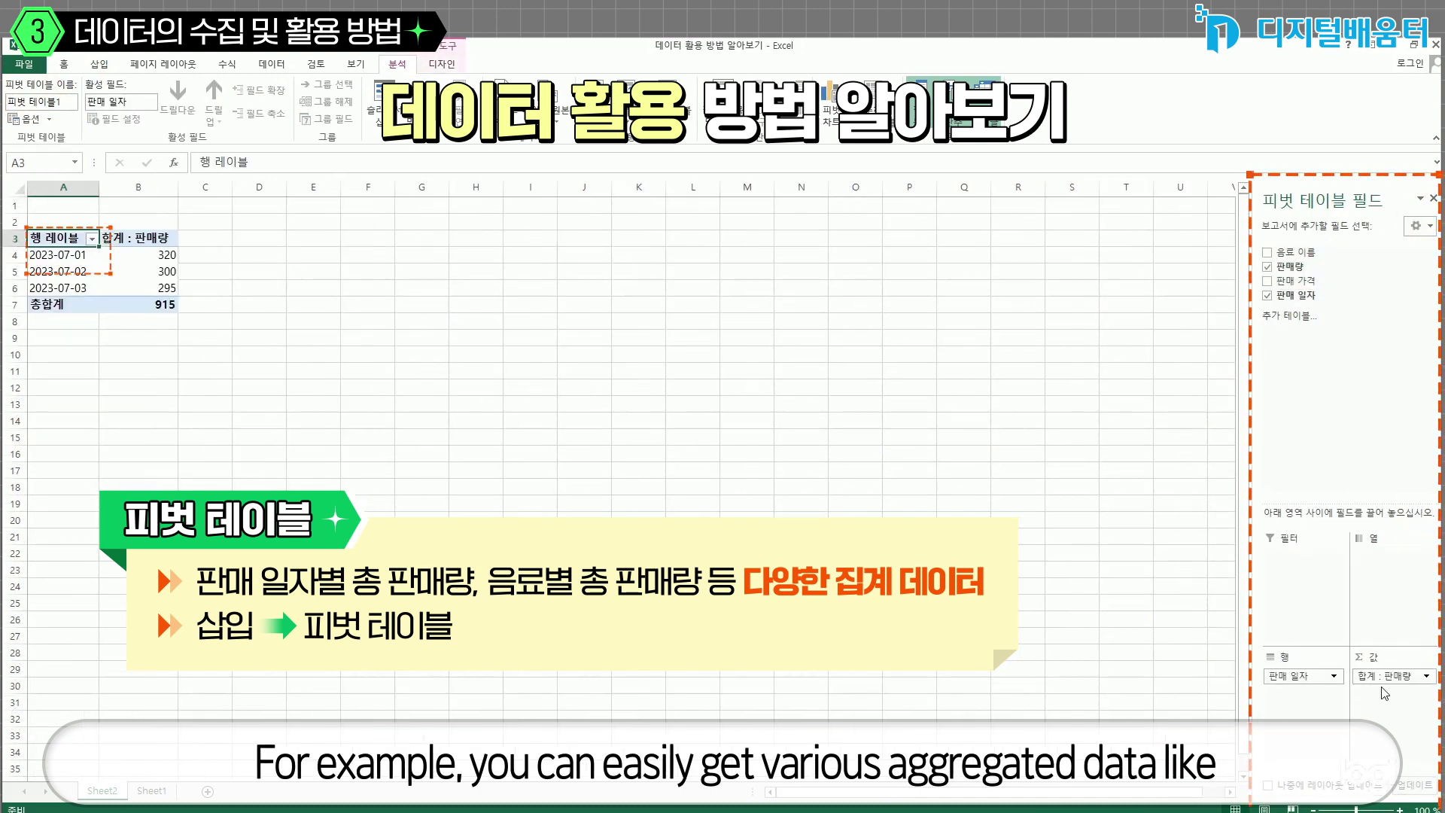
Copy the date pivot table to E3 and replace the copy's 판매 일자 row field with 음료 이름.
drag(42, 249, 165, 304)
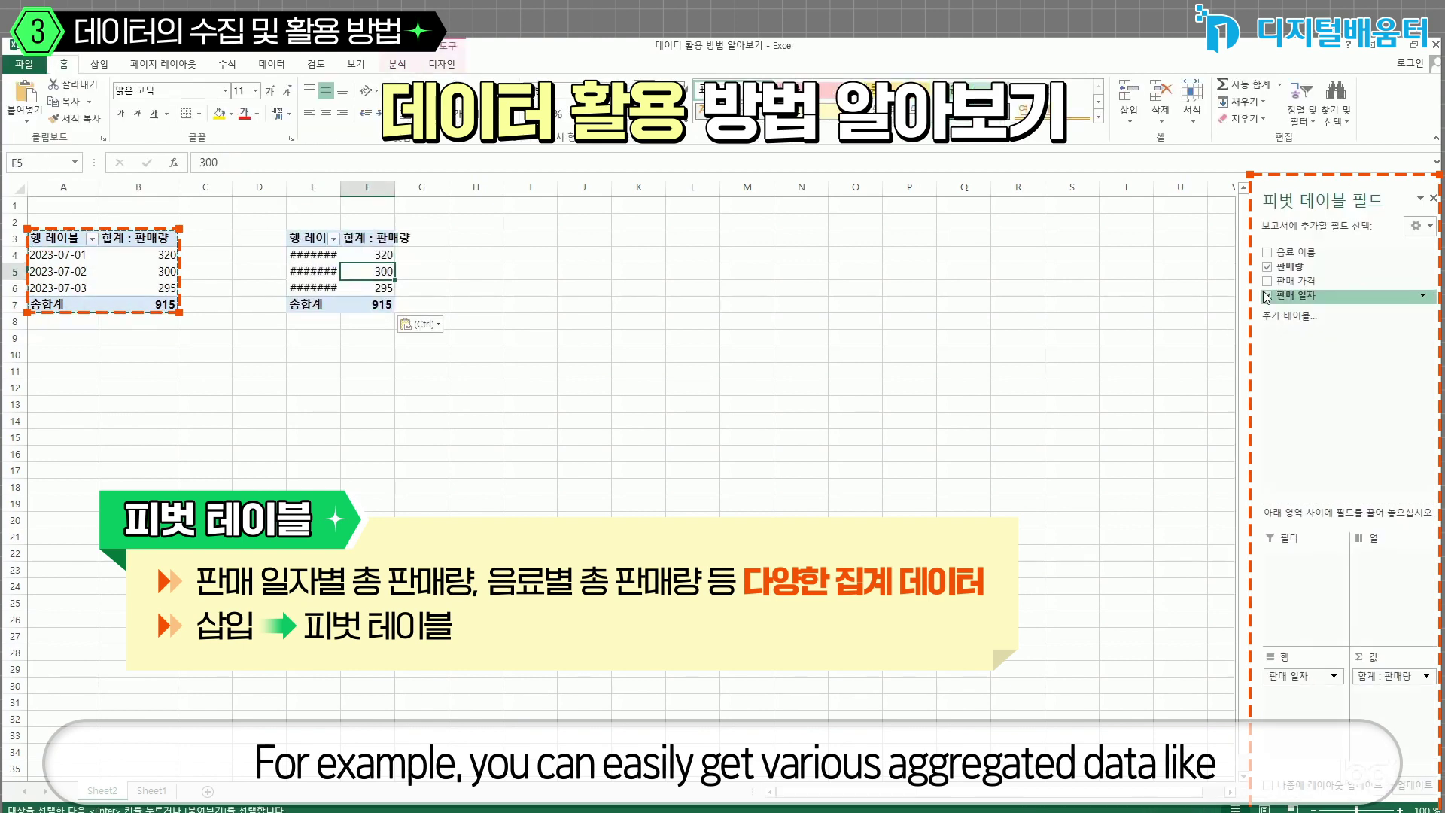
click(1267, 295)
click(1267, 252)
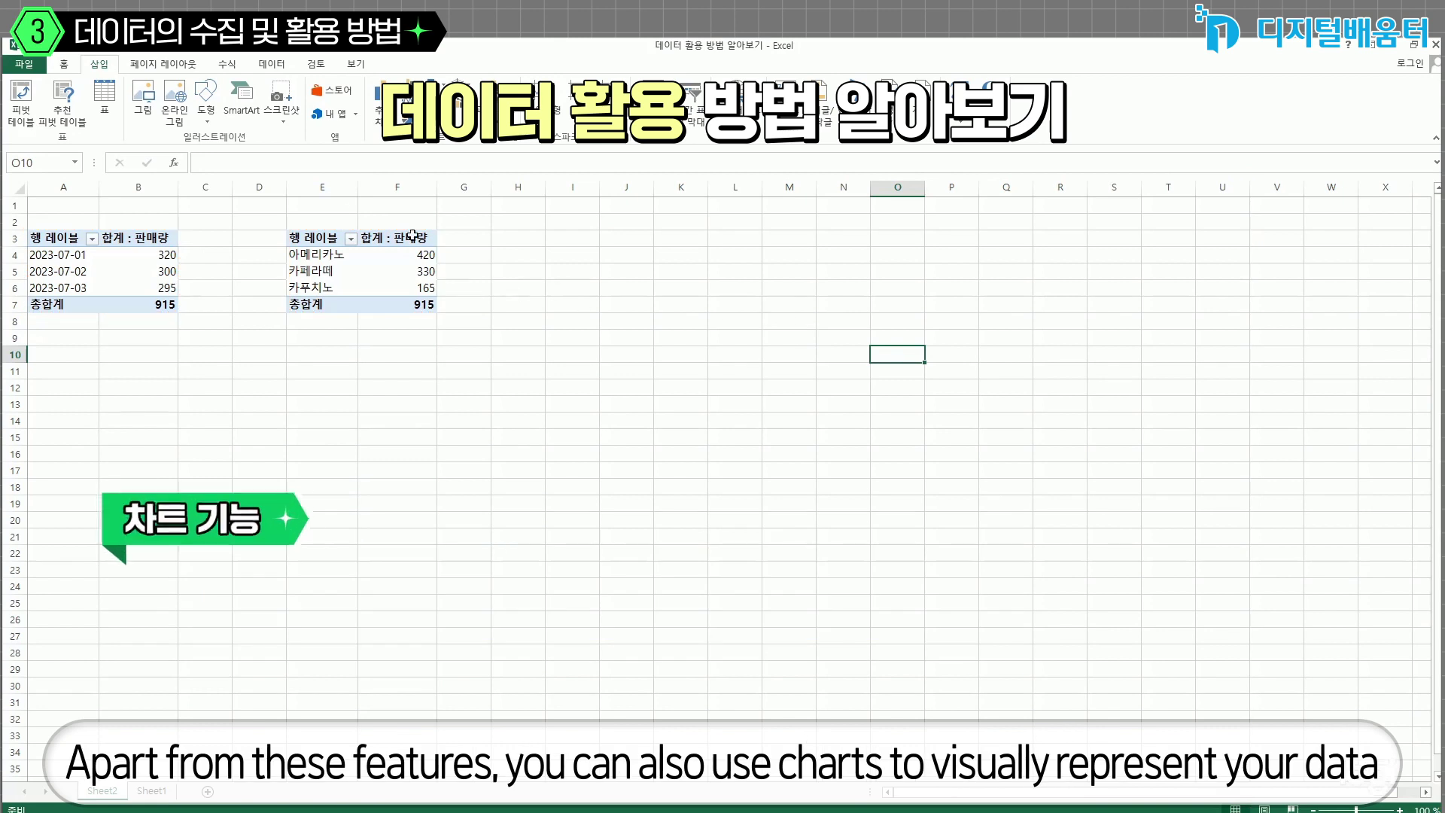
Select the drink names and their summed sales volumes with headers in E3:F6, leaving out the grand total row.
drag(316, 237, 422, 288)
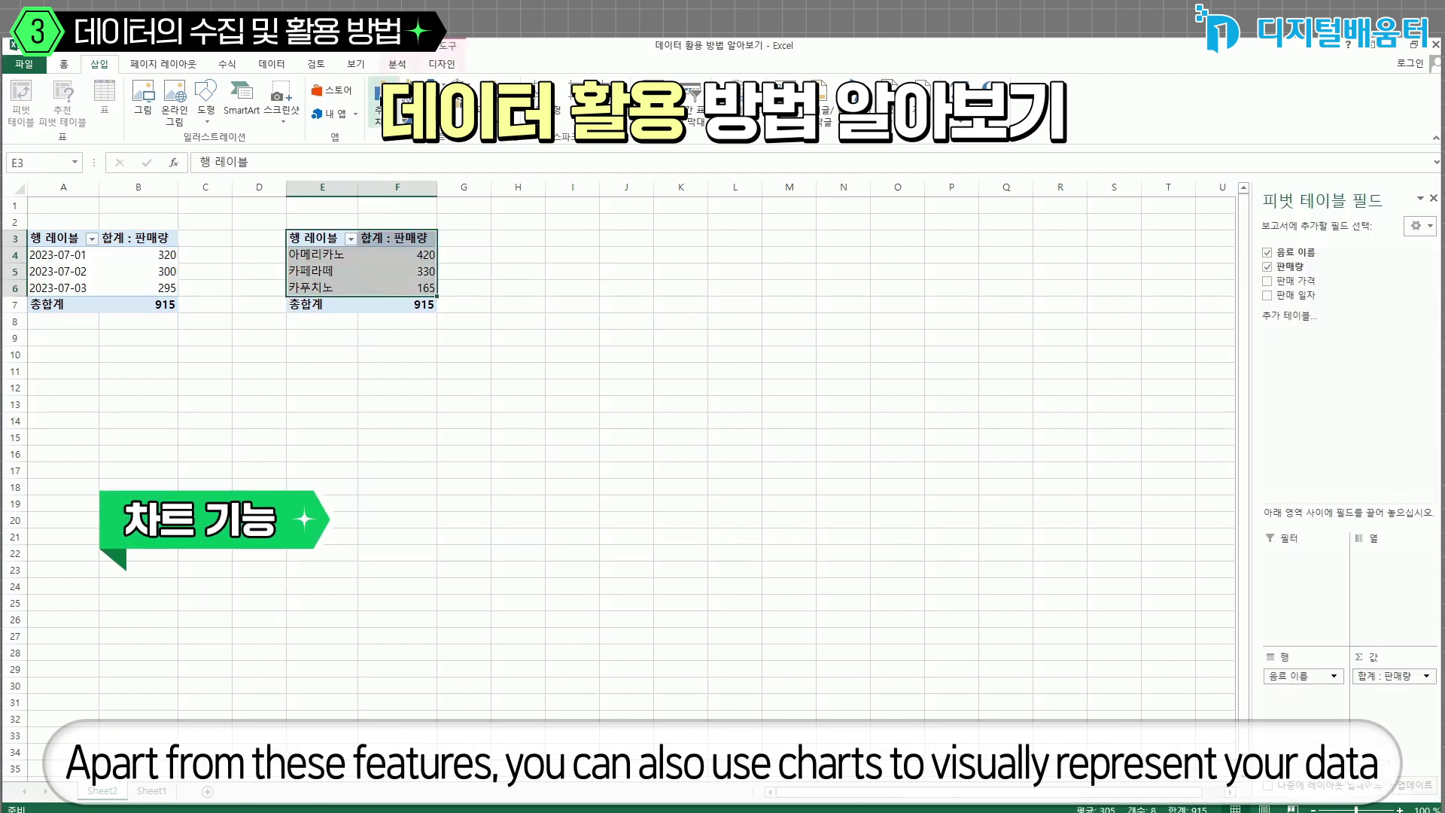